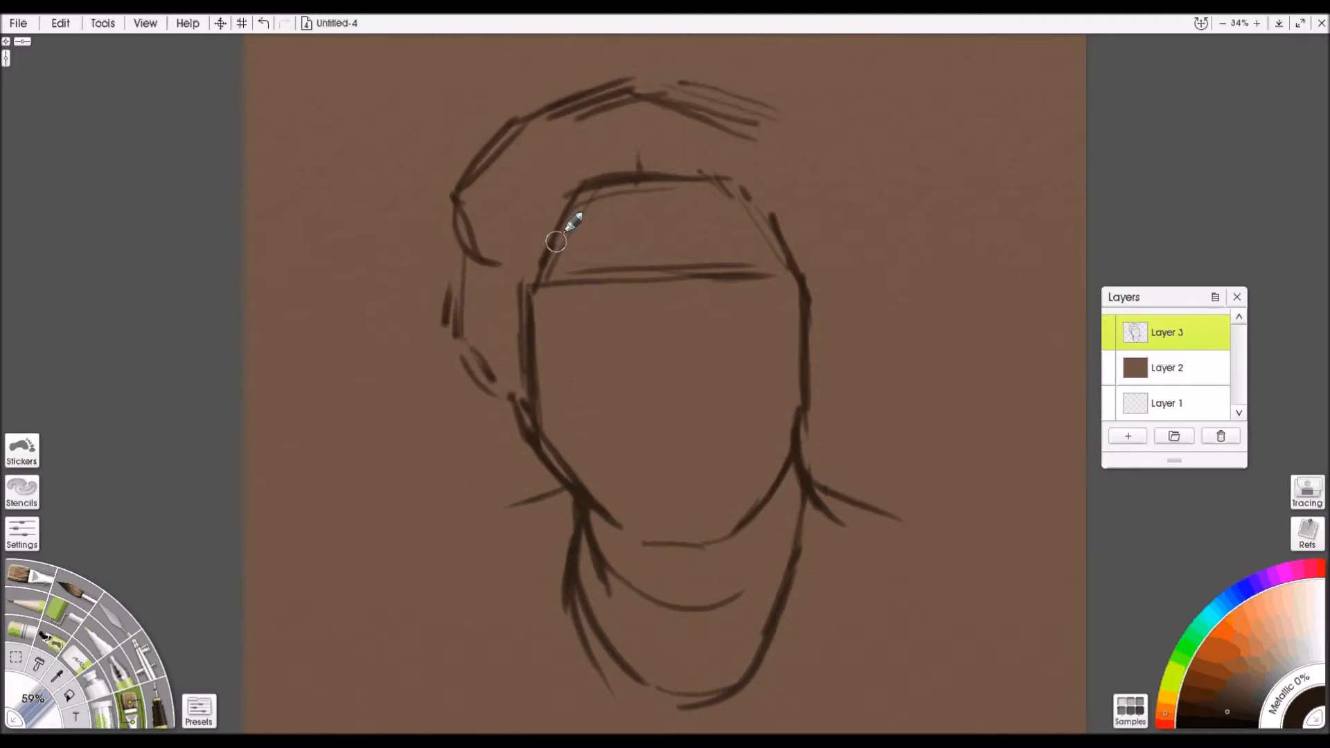
- Sketch the eyes, brow lines and nose inside the face outline with dark brown strokes
mouse_move(538, 316)
left_mouse_down()
mouse_move(605, 276)
mouse_move(644, 305)
mouse_move(571, 339)
left_mouse_up()
left_click_drag(571, 339, 646, 305)
left_click_drag(655, 298, 682, 300)
mouse_move(686, 301)
left_mouse_down()
mouse_move(736, 337)
mouse_move(701, 266)
mouse_move(793, 311)
left_mouse_up()
left_click_drag(690, 311, 765, 322)
mouse_move(627, 331)
left_mouse_down()
mouse_move(616, 376)
mouse_move(653, 352)
left_mouse_up()
left_click_drag(629, 347, 620, 370)
mouse_move(612, 368)
left_mouse_down()
mouse_move(637, 338)
mouse_move(634, 386)
mouse_move(620, 393)
mouse_move(657, 394)
mouse_move(694, 368)
mouse_move(688, 330)
mouse_move(705, 394)
mouse_move(676, 406)
mouse_move(681, 378)
left_mouse_up()
- Sketch the lips and chin shadow, and thicken the dark lines along the hairline and brow
left_click_drag(634, 419, 695, 397)
mouse_move(608, 454)
left_mouse_down()
mouse_move(670, 424)
mouse_move(741, 444)
left_mouse_up()
mouse_move(662, 419)
left_mouse_down()
mouse_move(628, 415)
mouse_move(651, 429)
mouse_move(648, 459)
mouse_move(710, 435)
mouse_move(728, 457)
mouse_move(636, 467)
mouse_move(662, 482)
mouse_move(644, 503)
mouse_move(714, 514)
mouse_move(650, 531)
mouse_move(596, 520)
left_mouse_up()
mouse_move(552, 366)
left_mouse_down()
mouse_move(591, 425)
mouse_move(511, 300)
mouse_move(553, 214)
mouse_move(741, 172)
left_mouse_up()
left_click_drag(556, 303, 623, 284)
- Choose a bristle brush preset from the Artistic group and shade the eye sockets and hair with dark brown
left_click(199, 711)
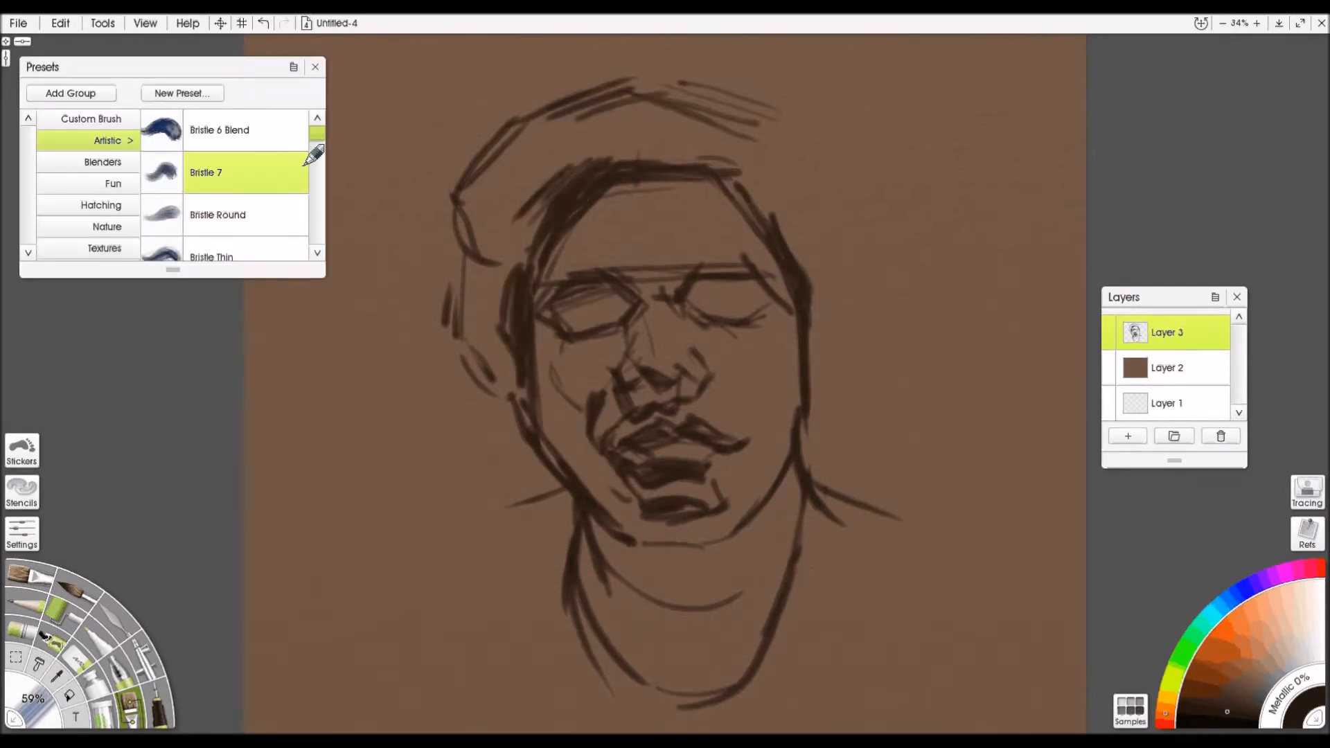
scroll(313, 159, "down", 6)
scroll(314, 159, "up", 3)
left_click(305, 149)
left_click_drag(579, 317, 733, 281)
left_click_drag(530, 208, 596, 152)
left_click_drag(596, 156, 730, 157)
- Block in dark shadows under the nose and lips, down the face's shaded side and neck, and along the hair's side
left_click_drag(674, 374, 637, 403)
mouse_move(637, 471)
left_mouse_down()
mouse_move(683, 511)
mouse_move(741, 457)
left_mouse_up()
mouse_move(552, 306)
left_mouse_down()
mouse_move(585, 540)
mouse_move(627, 607)
left_mouse_up()
mouse_move(520, 277)
left_mouse_down()
mouse_move(469, 214)
mouse_move(656, 84)
mouse_move(677, 149)
mouse_move(840, 190)
mouse_move(559, 211)
mouse_move(749, 162)
mouse_move(799, 410)
mouse_move(728, 568)
mouse_move(543, 306)
mouse_move(654, 476)
left_mouse_up()
mouse_move(821, 183)
left_mouse_down()
mouse_move(844, 332)
mouse_move(815, 360)
left_mouse_up()
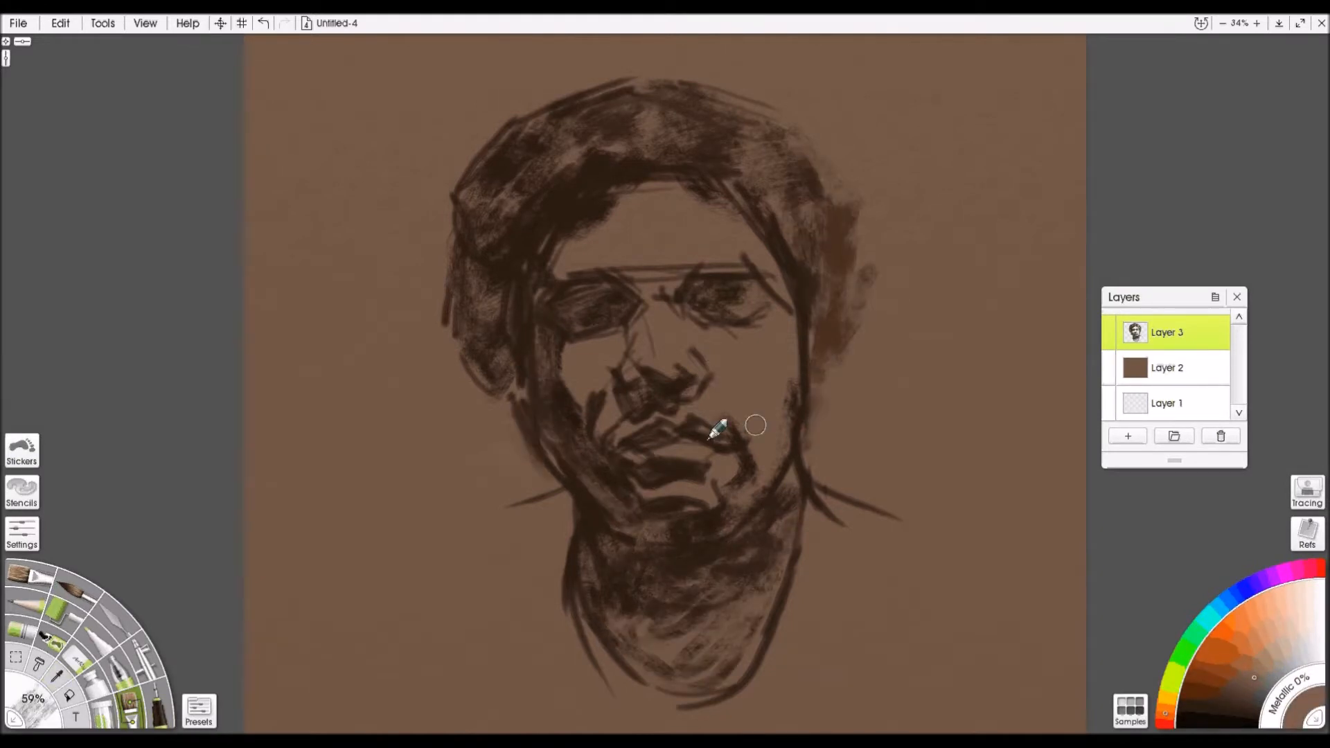
- Shade the forehead, eyes, neck and nose with brown tones, raising the brush size to 100%
mouse_move(582, 262)
left_mouse_down()
mouse_move(662, 315)
mouse_move(600, 356)
mouse_move(648, 329)
mouse_move(584, 343)
mouse_move(583, 255)
mouse_move(641, 190)
mouse_move(775, 273)
left_mouse_up()
left_click(1258, 656)
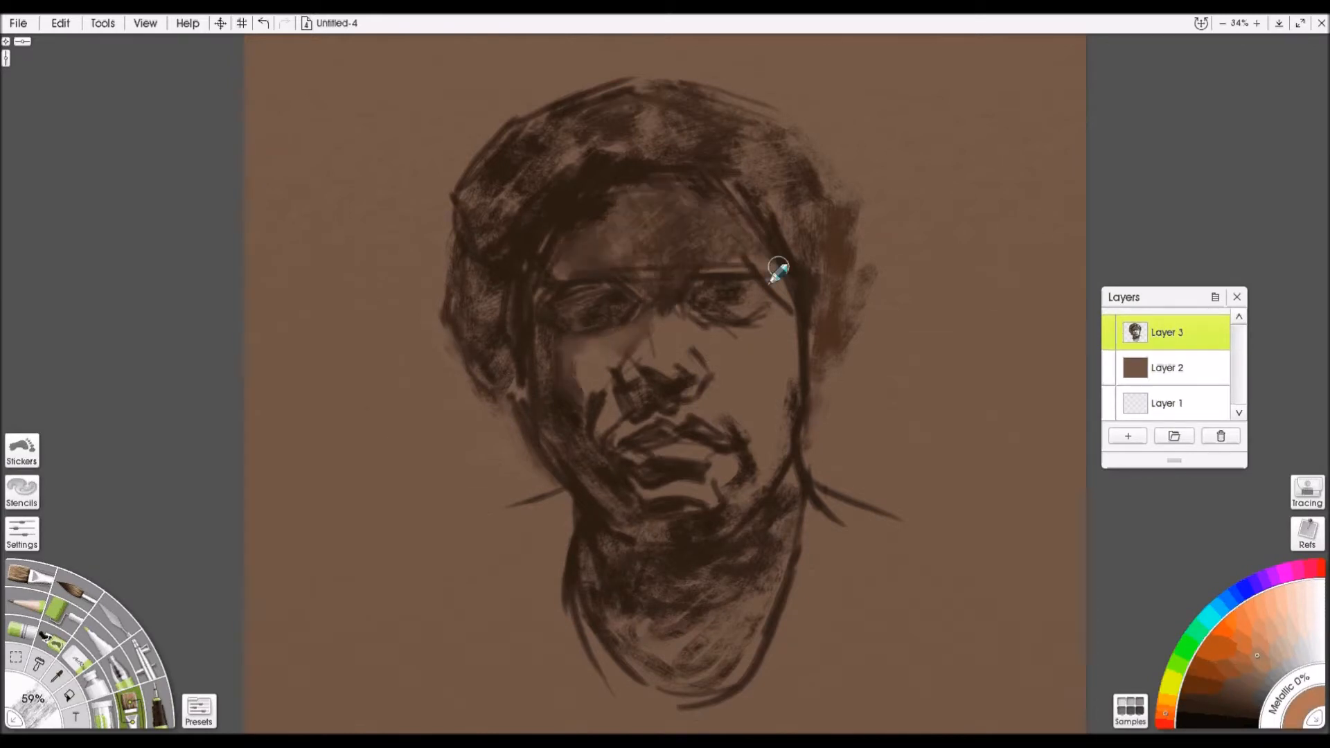
left_click_drag(693, 279, 778, 295)
left_click_drag(41, 699, 202, 685)
left_click_drag(769, 533, 653, 634)
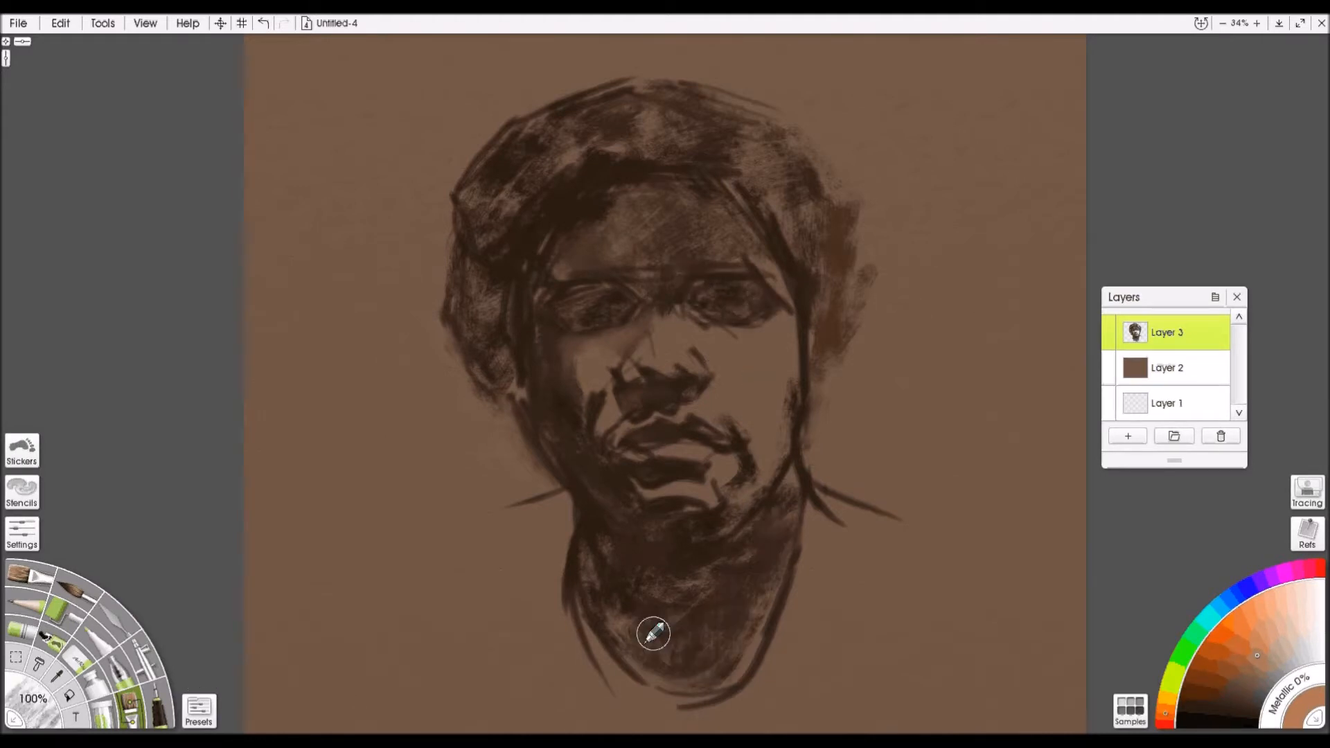
mouse_move(659, 339)
left_mouse_down()
mouse_move(742, 339)
mouse_move(677, 356)
mouse_move(751, 351)
mouse_move(704, 409)
left_mouse_up()
- Add a new layer above the sketch and paint orange skin tones on the cheeks, nose, forehead and chin
right_click(1195, 370)
left_click(1128, 436)
left_click(1232, 673)
mouse_move(759, 367)
left_mouse_down()
mouse_move(724, 351)
mouse_move(683, 355)
mouse_move(759, 381)
mouse_move(764, 331)
mouse_move(617, 346)
mouse_move(558, 422)
left_mouse_up()
left_click_drag(696, 229, 735, 262)
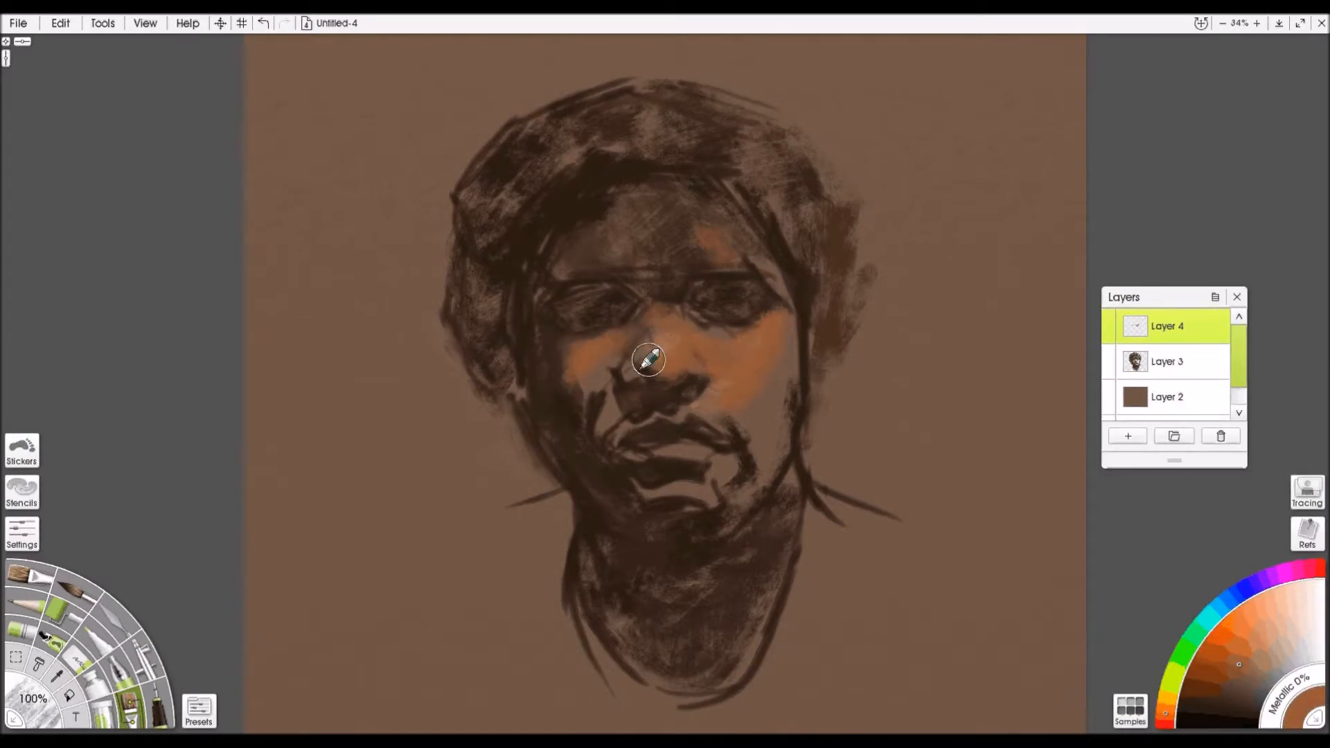
left_click_drag(715, 476, 683, 503)
- Paint the lit cheek's outer edge and the jaw with a muted greyish brown
left_click(1249, 685)
left_click_drag(791, 341, 736, 500)
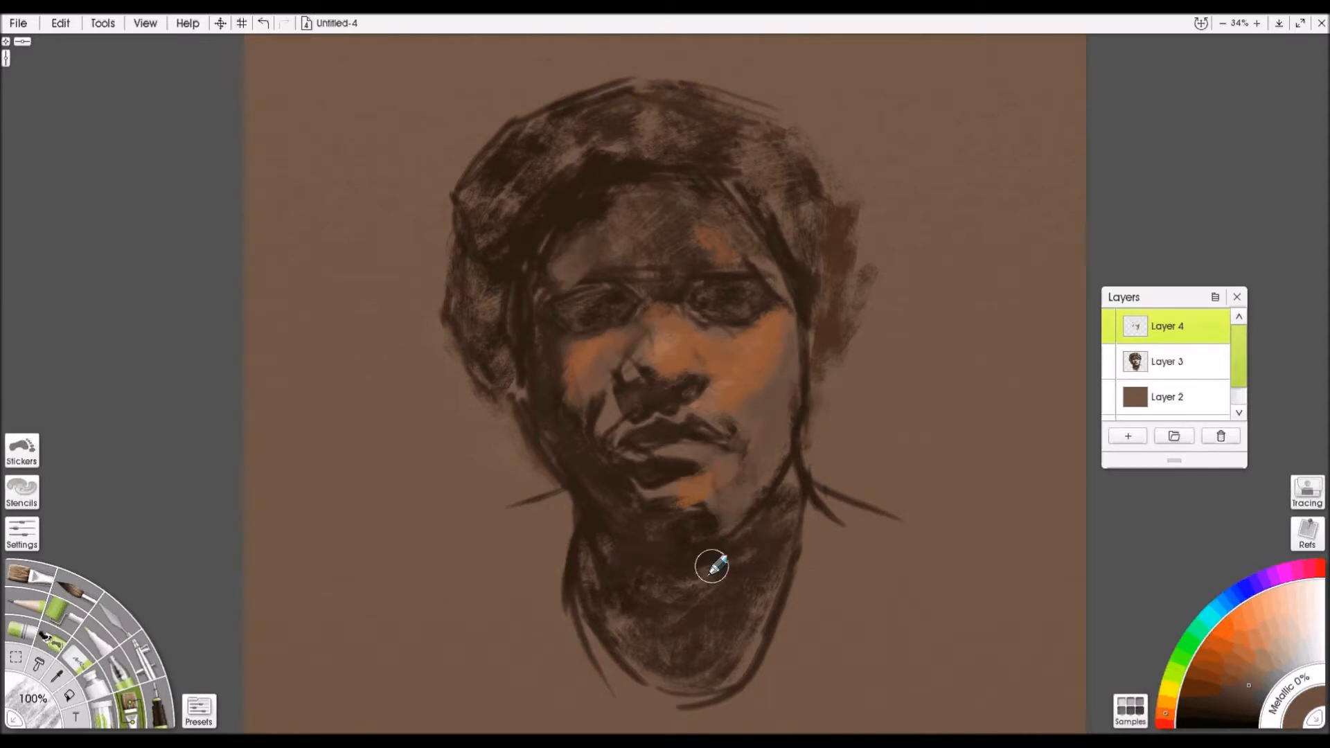
left_click_drag(732, 511, 726, 524)
- Reduce the brush size to 67% and paint darker brown skin on the temple, cheeks and shaded side of the forehead
left_click_drag(40, 710, 33, 621)
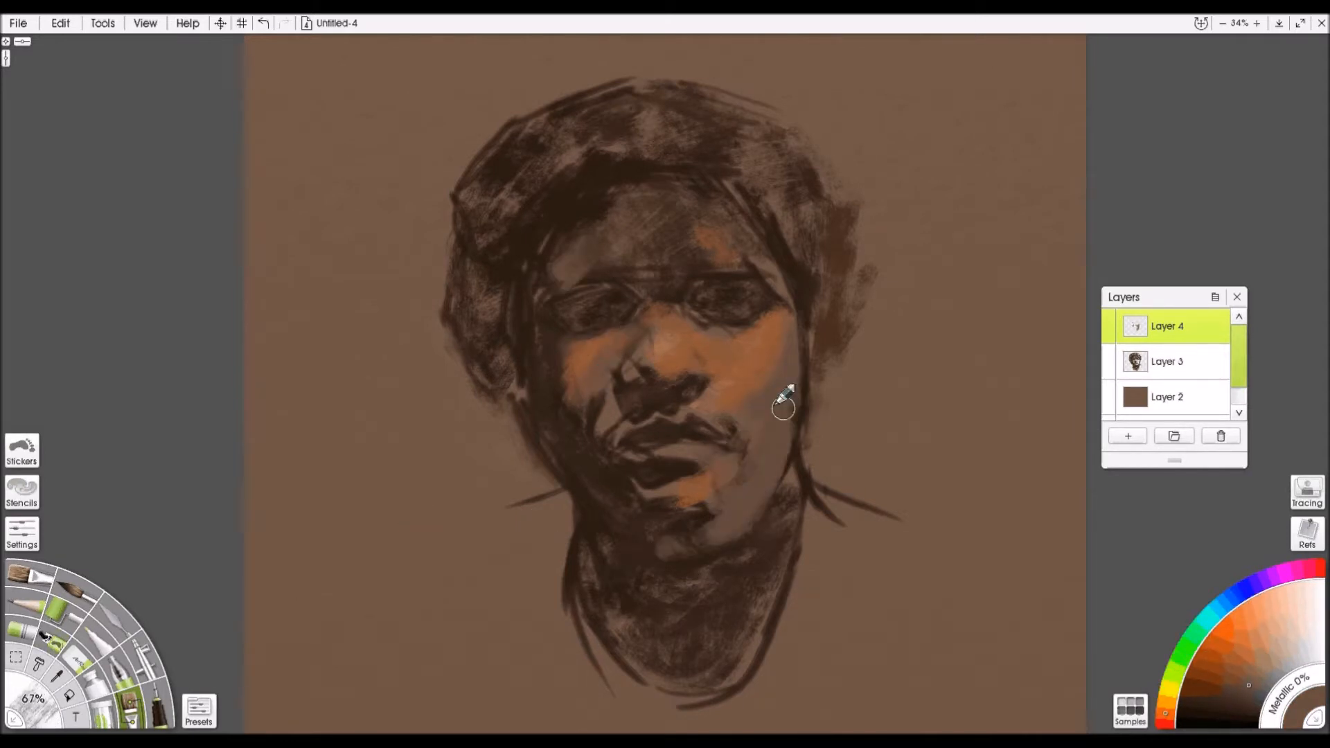
left_click(1229, 689)
left_click_drag(769, 266, 797, 346)
left_click_drag(741, 423, 732, 496)
left_click_drag(560, 348, 580, 336)
mouse_move(613, 242)
left_mouse_down()
mouse_move(619, 221)
mouse_move(576, 293)
left_mouse_up()
- Pick a dark reddish brown and shade the eye corner, lips, chin and area beside the nose
left_click(1212, 695)
left_click_drag(783, 296, 779, 306)
left_click_drag(654, 423, 715, 440)
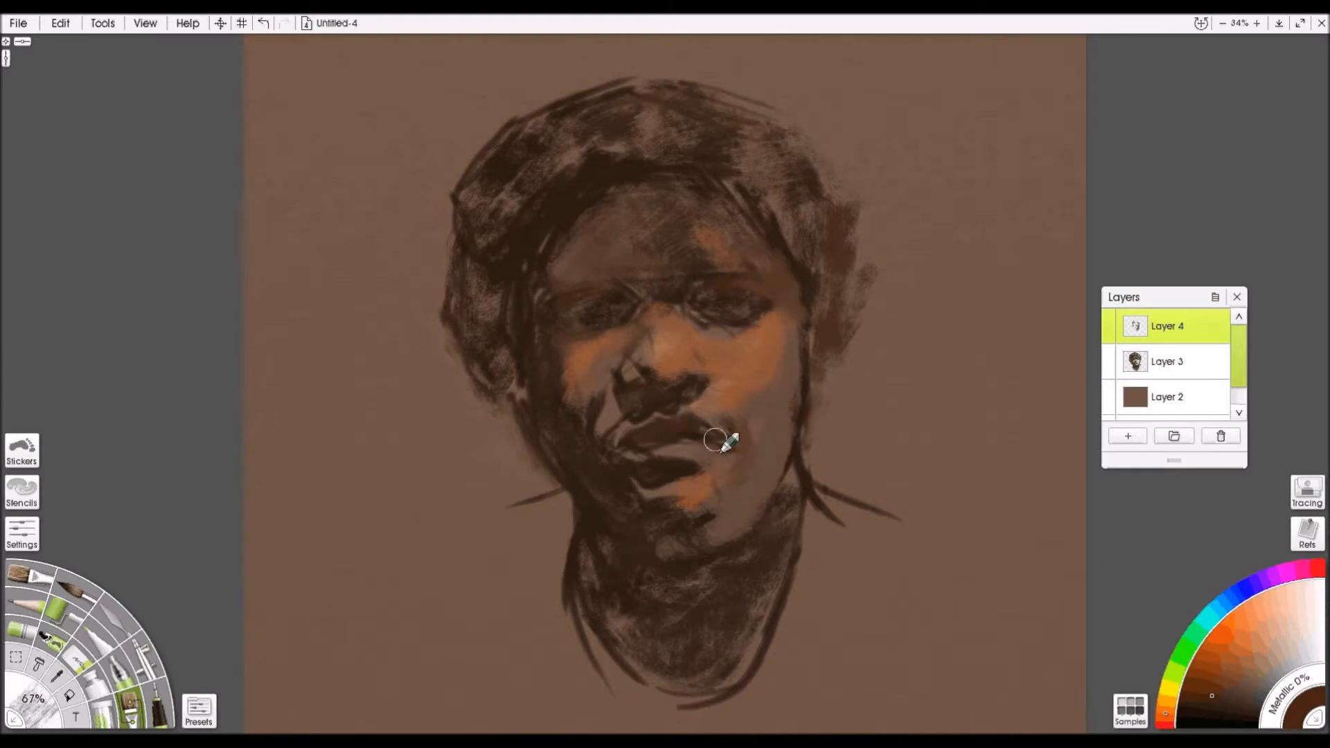
left_click_drag(633, 478, 675, 506)
mouse_move(660, 372)
left_mouse_down()
mouse_move(677, 397)
mouse_move(588, 416)
left_mouse_up()
- Paint reddish-brown shading along both sides of the face, the jaw, the eye area and the forehead
mouse_move(560, 362)
left_mouse_down()
mouse_move(579, 450)
mouse_move(537, 416)
mouse_move(566, 458)
left_mouse_up()
mouse_move(531, 383)
left_mouse_down()
mouse_move(589, 506)
mouse_move(672, 553)
left_mouse_up()
left_click_drag(807, 336, 803, 424)
left_click_drag(767, 494, 783, 476)
left_click_drag(635, 290, 547, 320)
mouse_move(563, 247)
left_mouse_down()
mouse_move(721, 211)
mouse_move(725, 229)
left_mouse_up()
- Shade the brow and nose bridge, undo the last stroke, and deepen the mouth corner with a darker brown
mouse_move(710, 281)
left_mouse_down()
mouse_move(697, 309)
mouse_move(627, 362)
left_mouse_up()
left_click(587, 415, "alt")
key("ctrl+z")
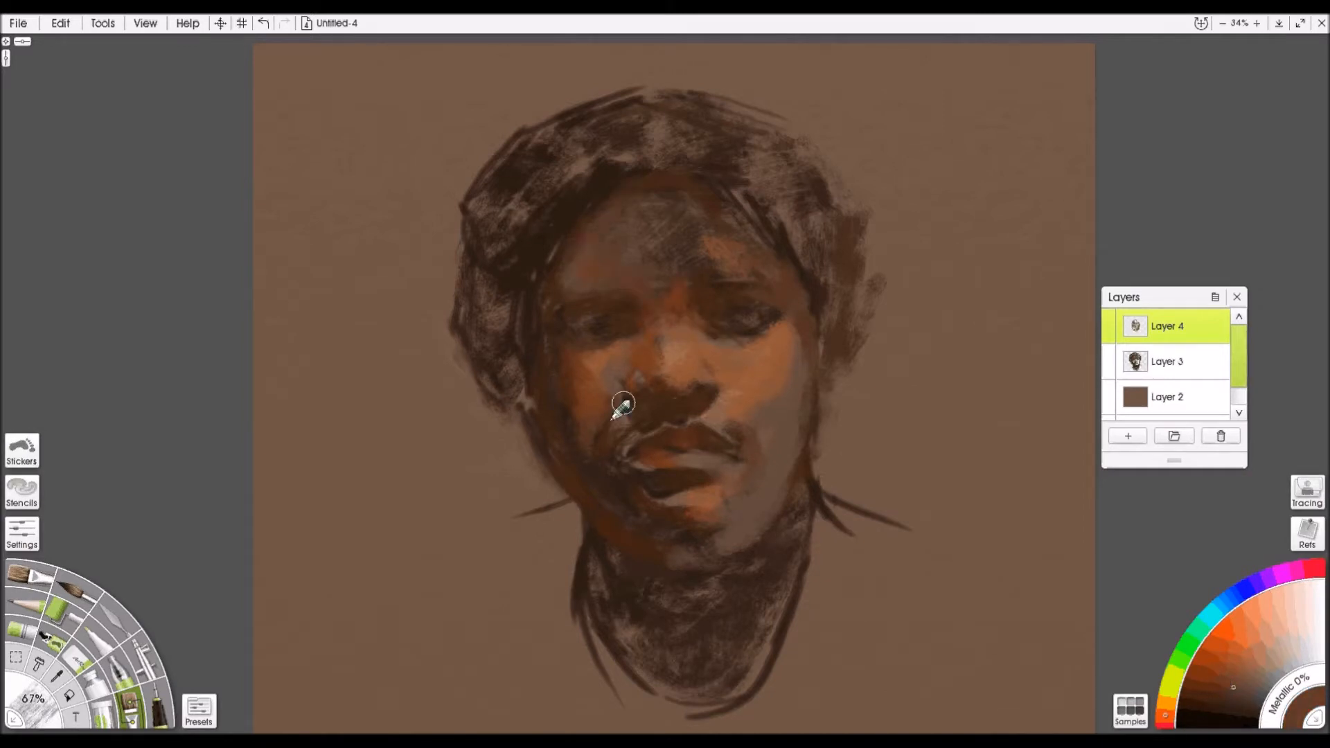
left_click(1221, 699)
mouse_move(752, 458)
left_mouse_down()
mouse_move(765, 487)
mouse_move(761, 472)
left_mouse_up()
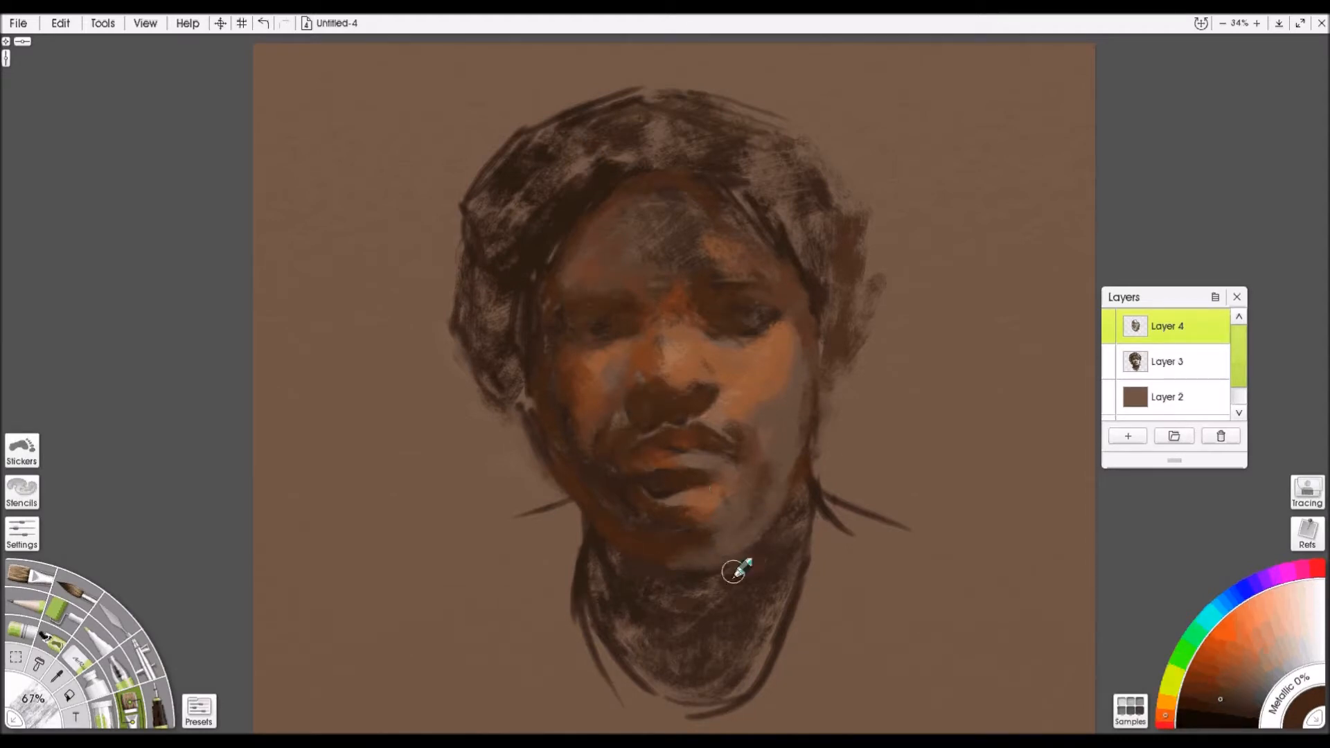
- Pick a near-black colour and darken the hair edges around the face, the crown and the shaded eye
left_click(1204, 720)
left_click_drag(828, 282, 822, 359)
mouse_move(753, 197)
left_mouse_down()
mouse_move(801, 227)
mouse_move(821, 277)
left_mouse_up()
mouse_move(527, 287)
left_mouse_down()
mouse_move(532, 383)
mouse_move(526, 339)
mouse_move(525, 374)
left_mouse_up()
left_click_drag(536, 433, 542, 471)
mouse_move(634, 158)
left_mouse_down()
mouse_move(614, 186)
mouse_move(637, 159)
mouse_move(605, 88)
left_mouse_up()
left_click_drag(607, 320, 591, 321)
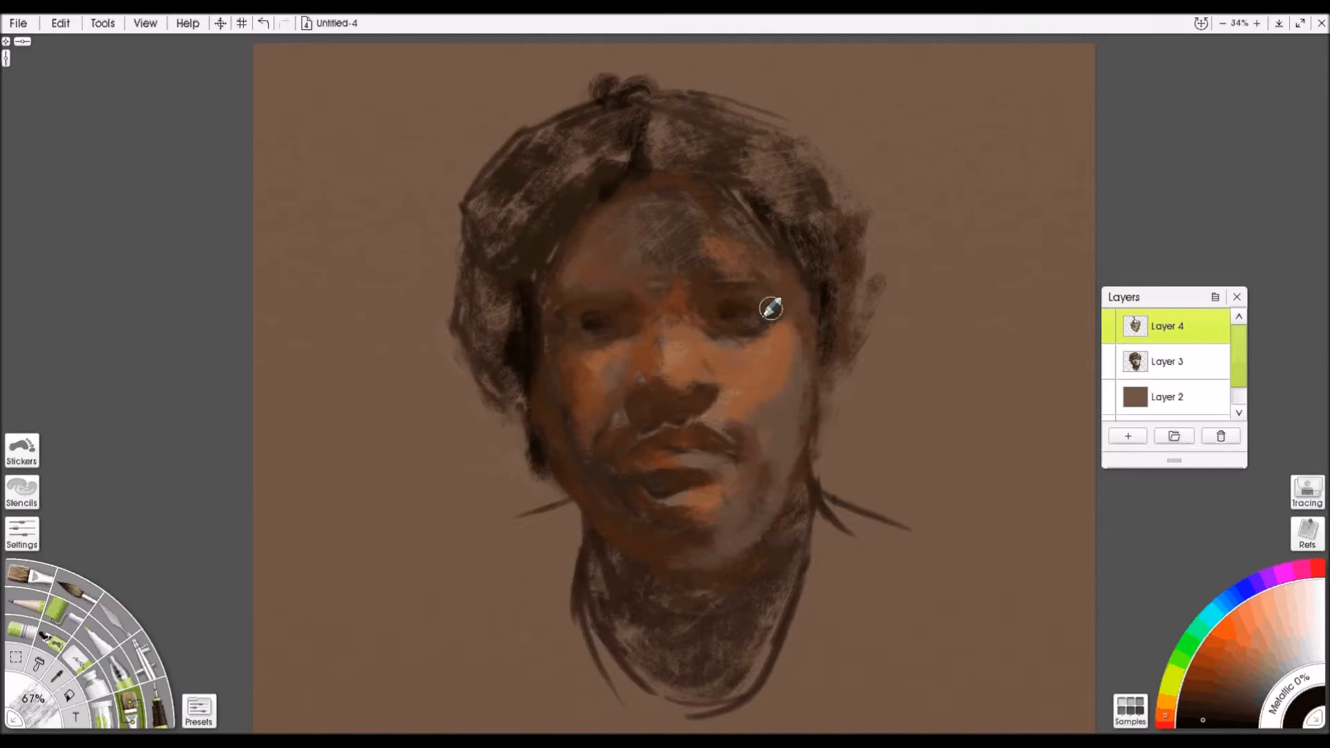
- Switch to another painting tool at 66% size and define the hairline, face contour and lip line in near-black
key("bracketleft")
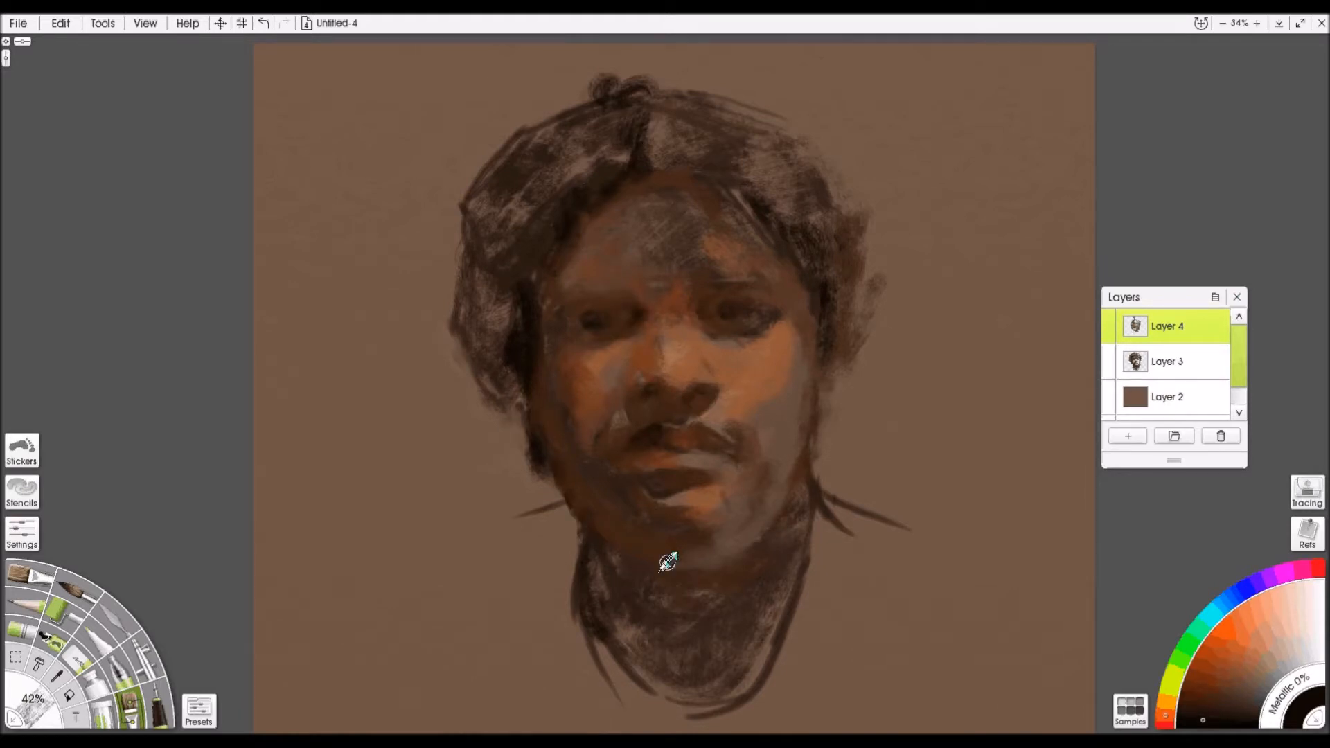
left_click(26, 628)
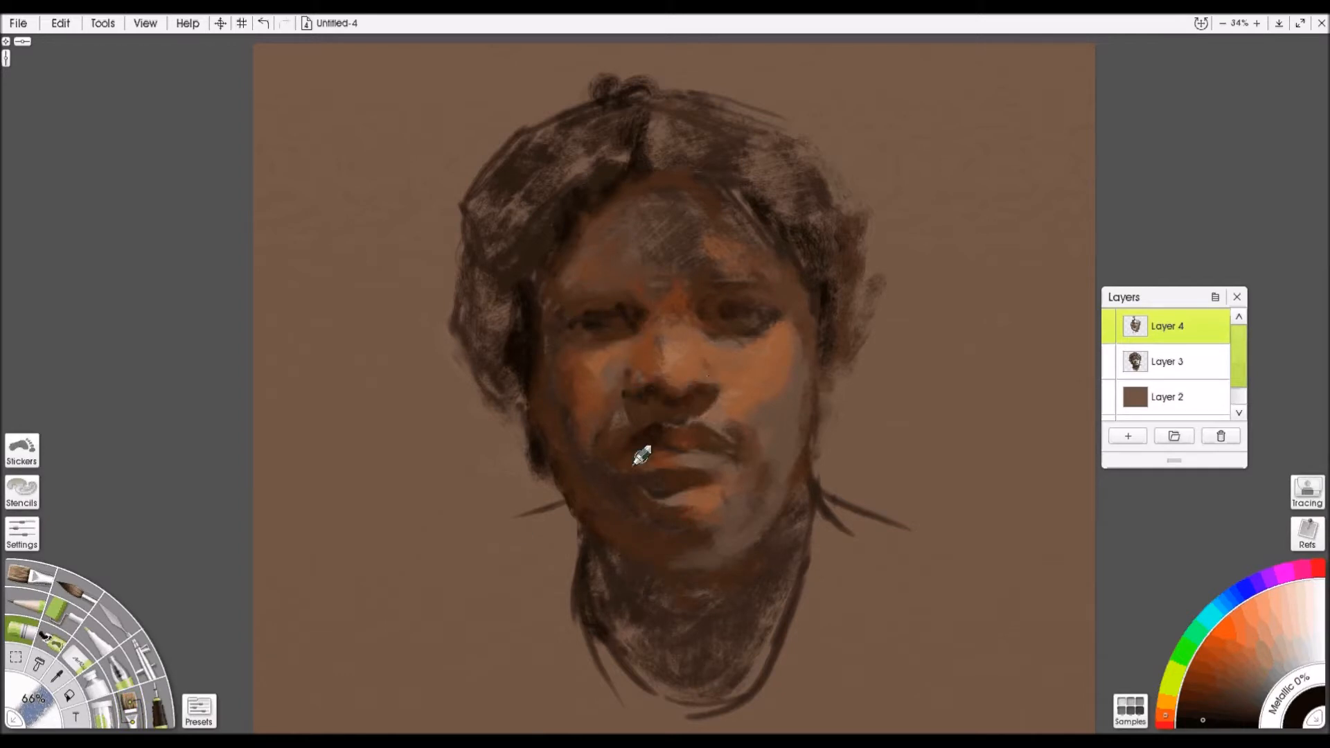
mouse_move(579, 220)
left_mouse_down()
mouse_move(623, 186)
mouse_move(614, 214)
left_mouse_up()
mouse_move(542, 274)
left_mouse_down()
mouse_move(564, 522)
mouse_move(551, 505)
left_mouse_up()
left_click_drag(826, 390, 815, 446)
left_click_drag(814, 270, 823, 398)
left_click_drag(735, 179, 791, 253)
left_click_drag(674, 447, 691, 449)
left_click_drag(713, 439, 742, 457)
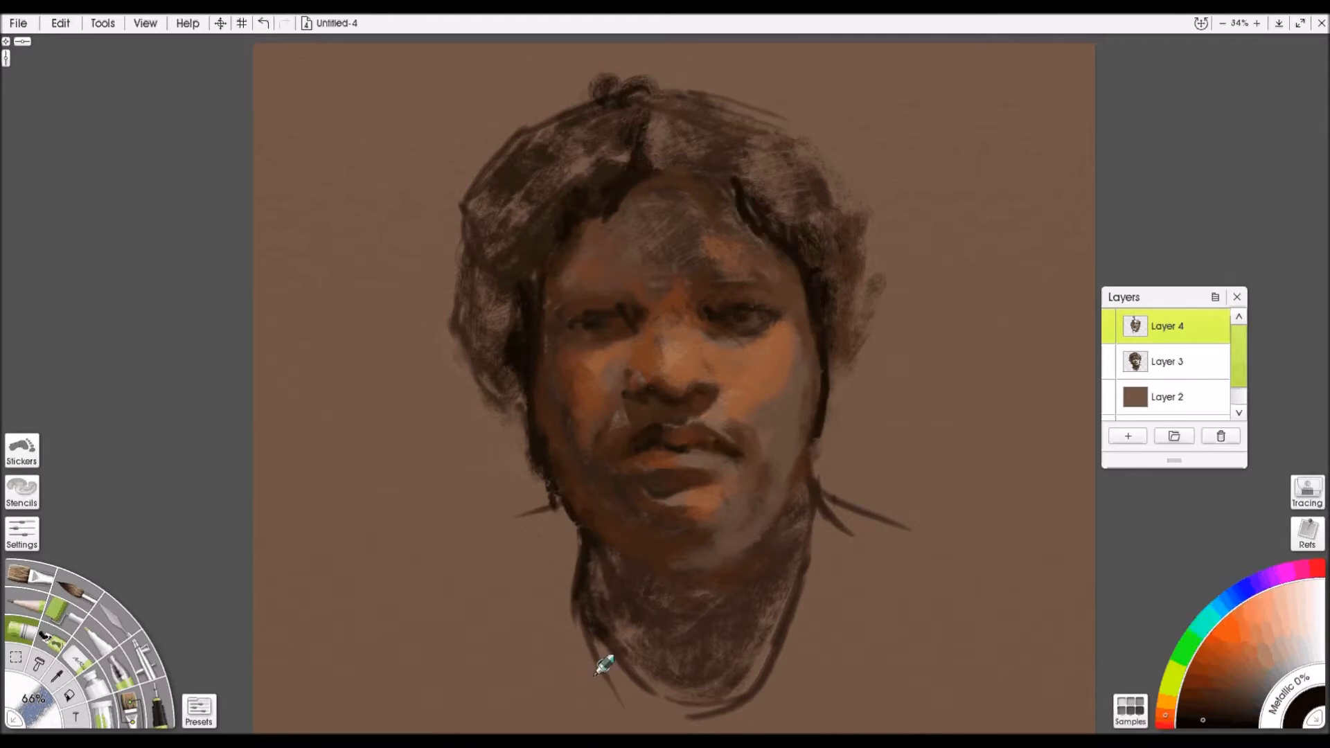
- Paint dark eyebrows and add brown shading around both eyes using a colour sampled beside the eye
left_click_drag(585, 285, 626, 285)
left_click_drag(764, 279, 714, 283)
left_click(554, 320, "alt")
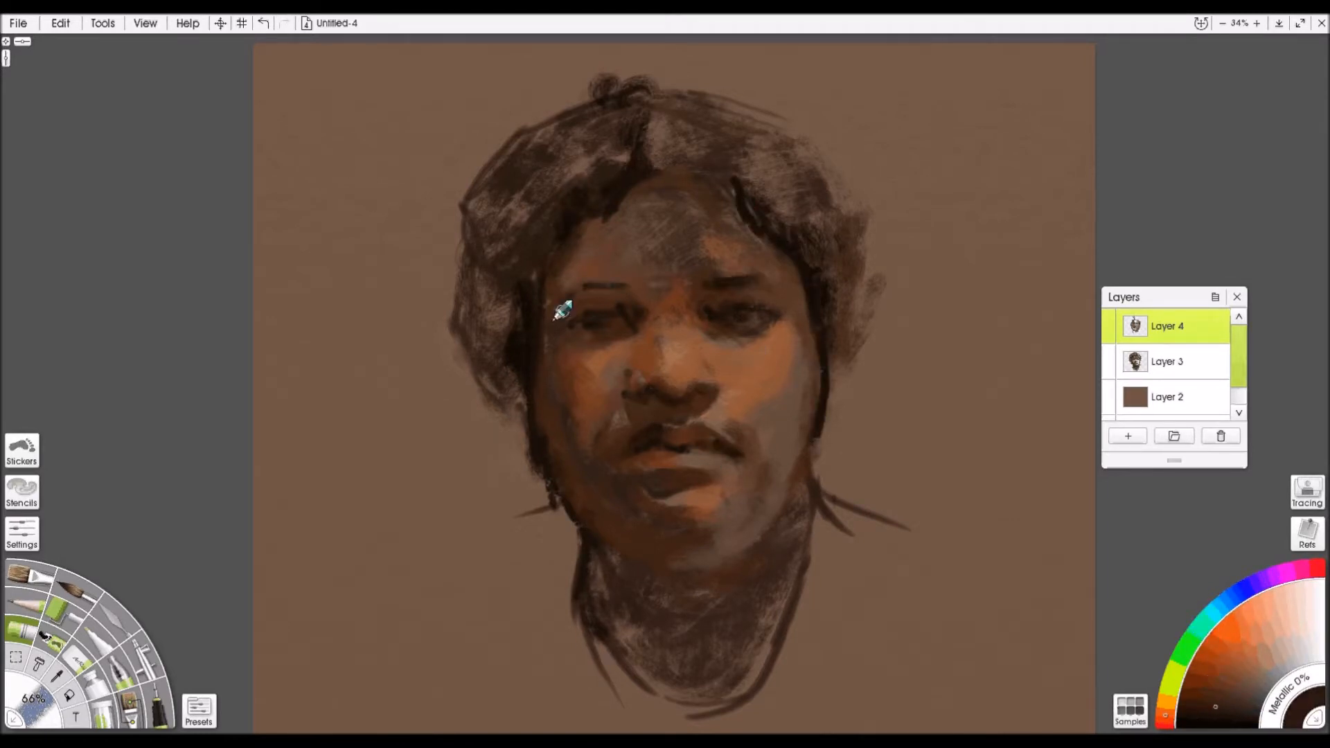
mouse_move(555, 301)
left_mouse_down()
mouse_move(574, 273)
mouse_move(580, 306)
left_mouse_up()
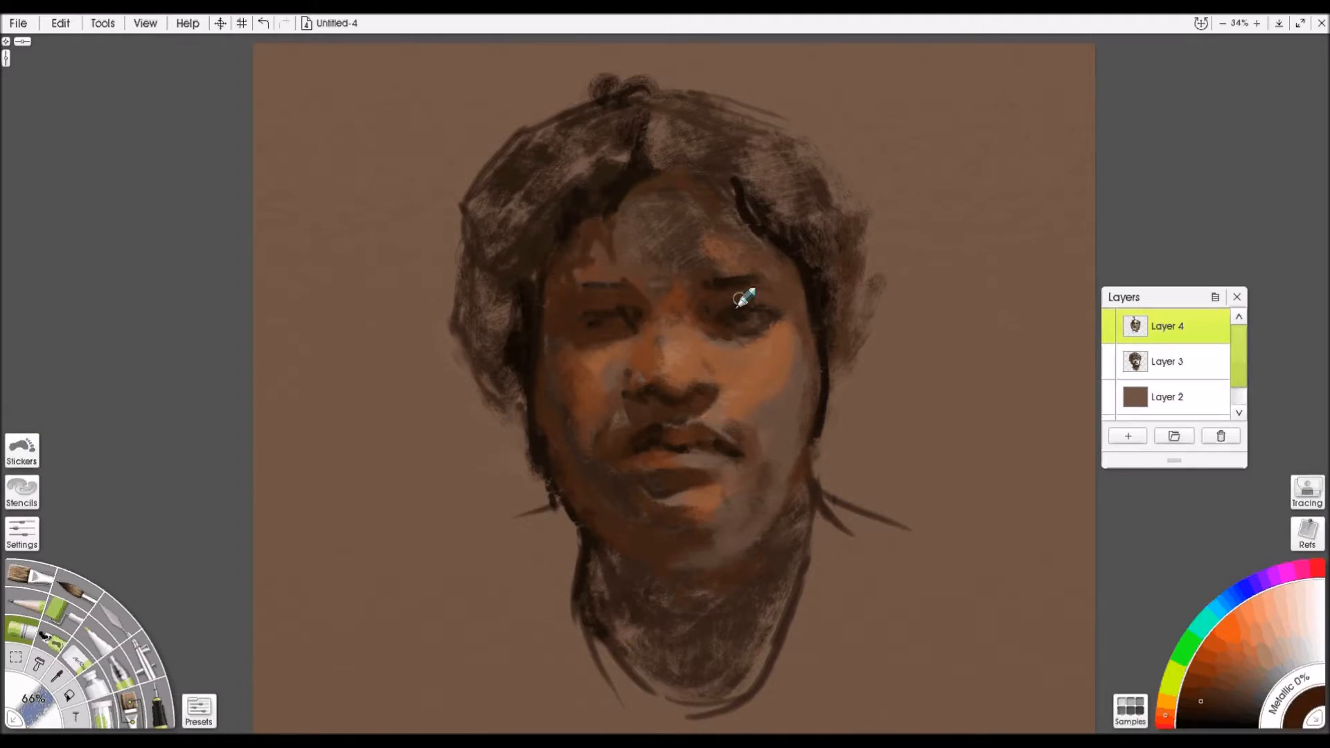
left_click_drag(733, 331, 766, 341)
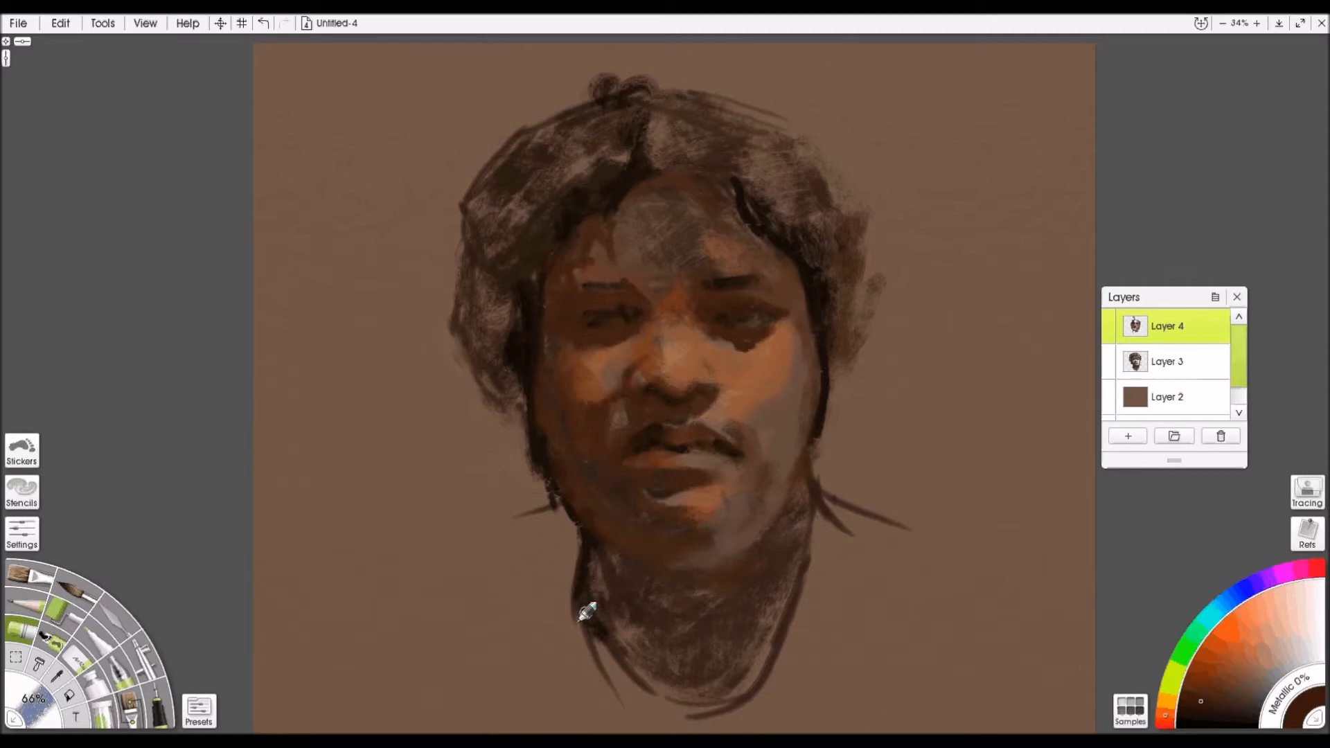
- Shade the side of the neck and the area under the chin in dark brown, raising the tool size to 100%
mouse_move(604, 525)
left_mouse_down()
mouse_move(593, 636)
mouse_move(602, 566)
left_mouse_up()
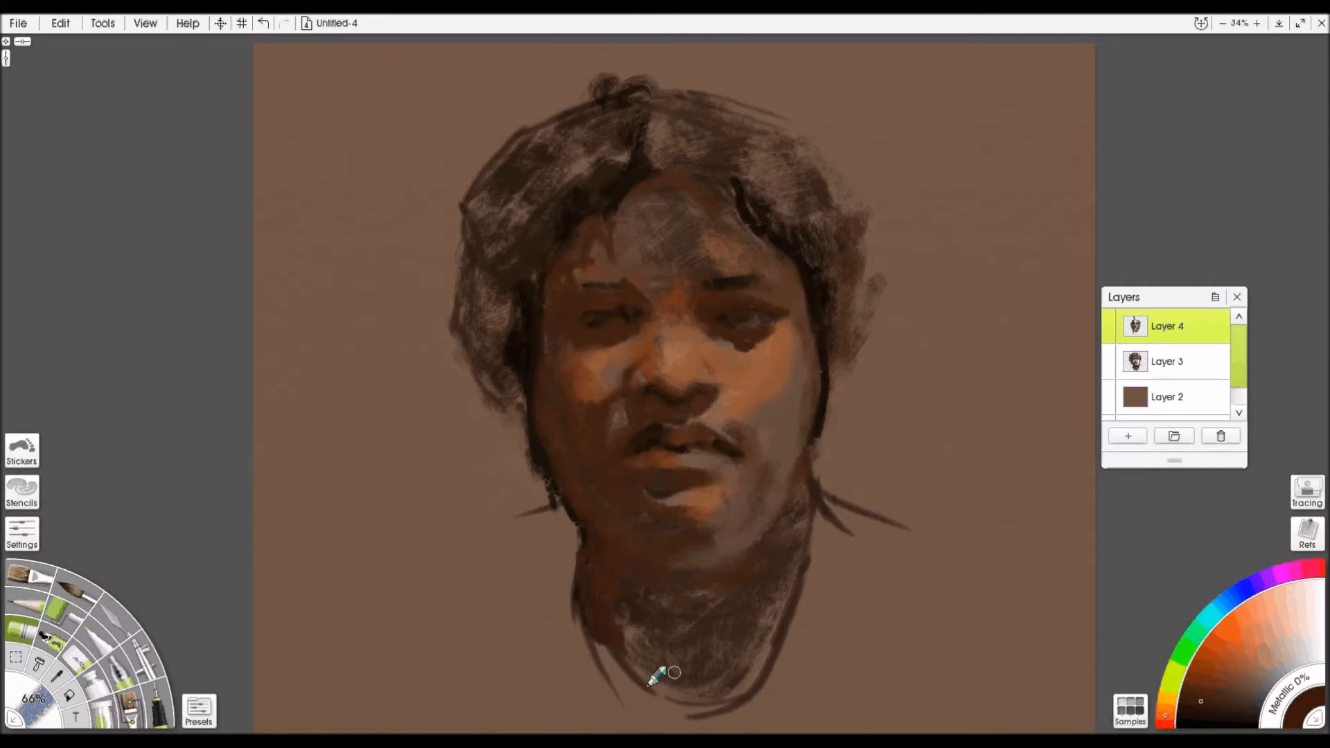
left_click_drag(33, 699, 187, 724)
left_click_drag(674, 565, 726, 566)
- Sample a dark tone and fill in the hair mass, side locks and neck edges with near-black strokes
left_click(759, 596, "alt")
mouse_move(564, 178)
left_mouse_down()
mouse_move(497, 226)
mouse_move(476, 332)
mouse_move(638, 143)
mouse_move(790, 129)
left_mouse_up()
mouse_move(745, 190)
left_mouse_down()
mouse_move(819, 143)
mouse_move(849, 305)
mouse_move(826, 372)
left_mouse_up()
left_click_drag(482, 366, 528, 447)
left_click_drag(821, 488, 805, 607)
left_click_drag(575, 554, 621, 685)
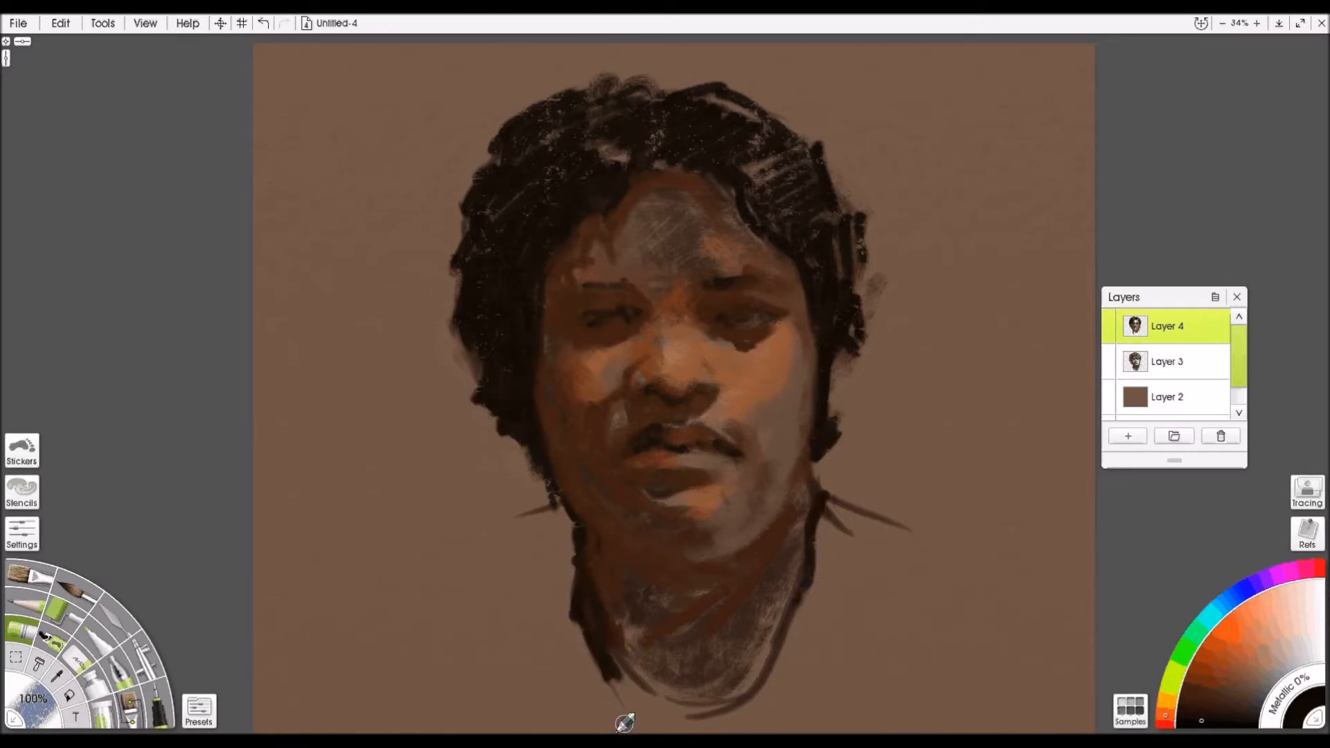
- Reduce the tool size to 65% and refine the nose and lit cheek with brown and sampled skin tones
left_click(1209, 698)
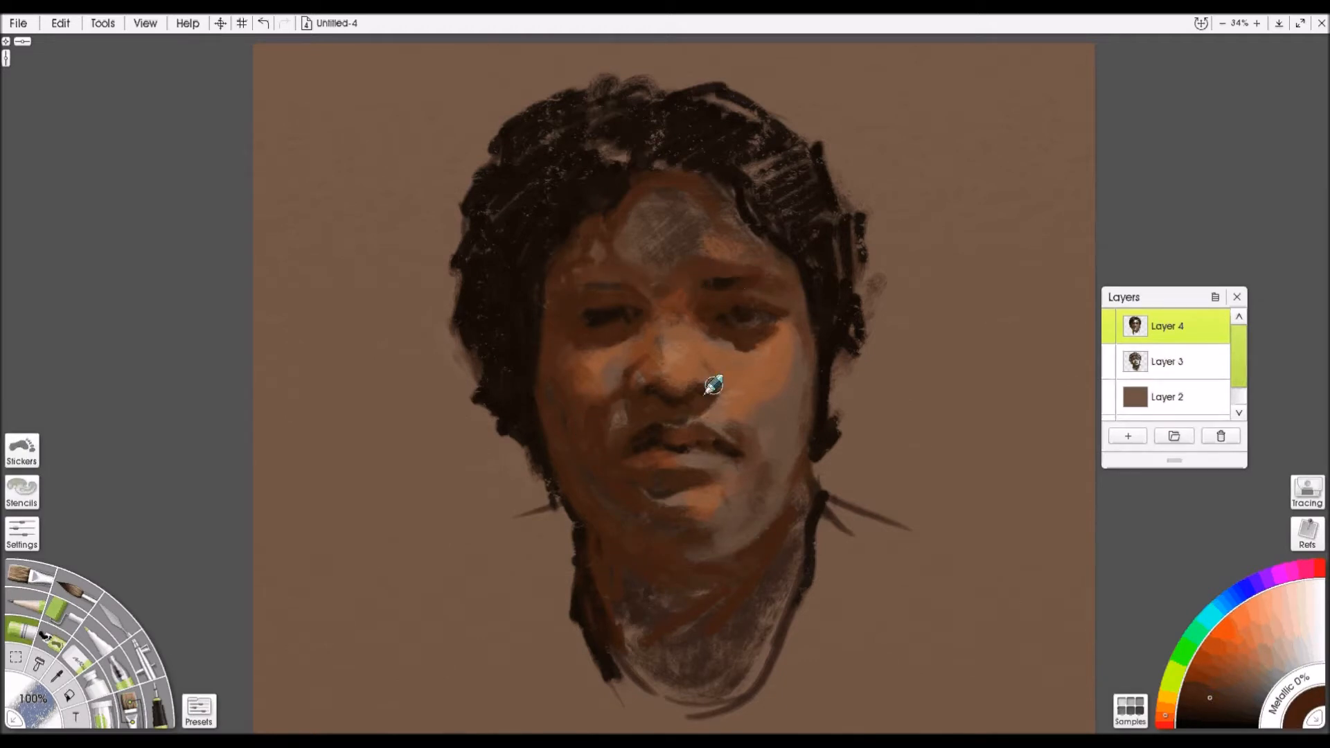
left_click(701, 358)
left_click_drag(33, 698, 22, 629)
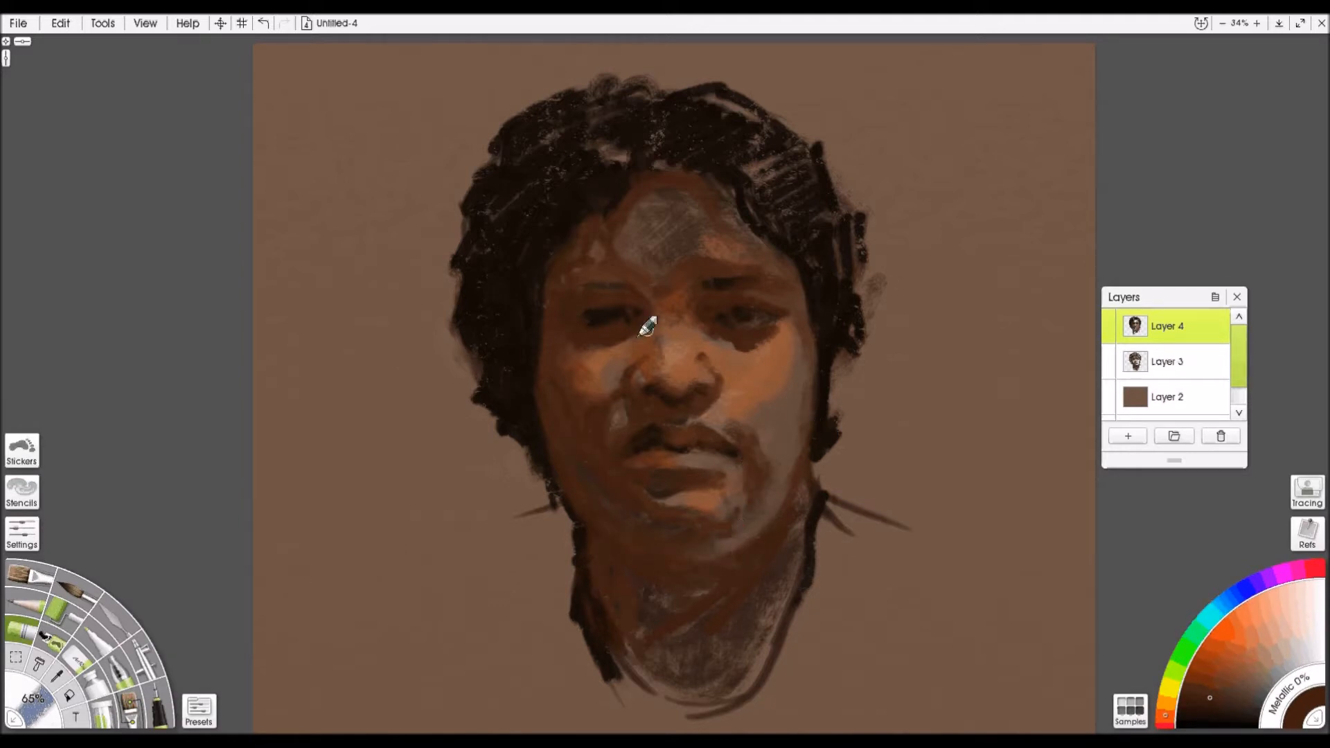
left_click(697, 355, "alt")
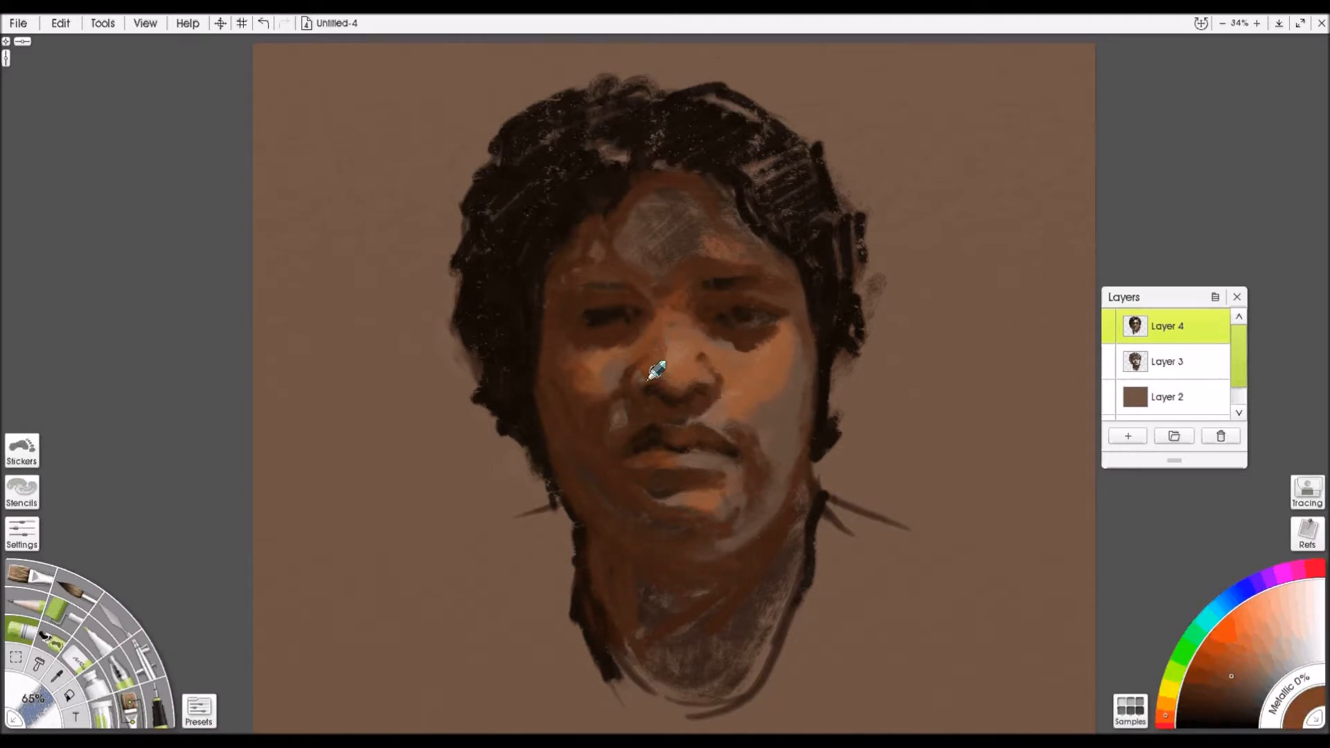
left_click_drag(757, 347, 812, 348)
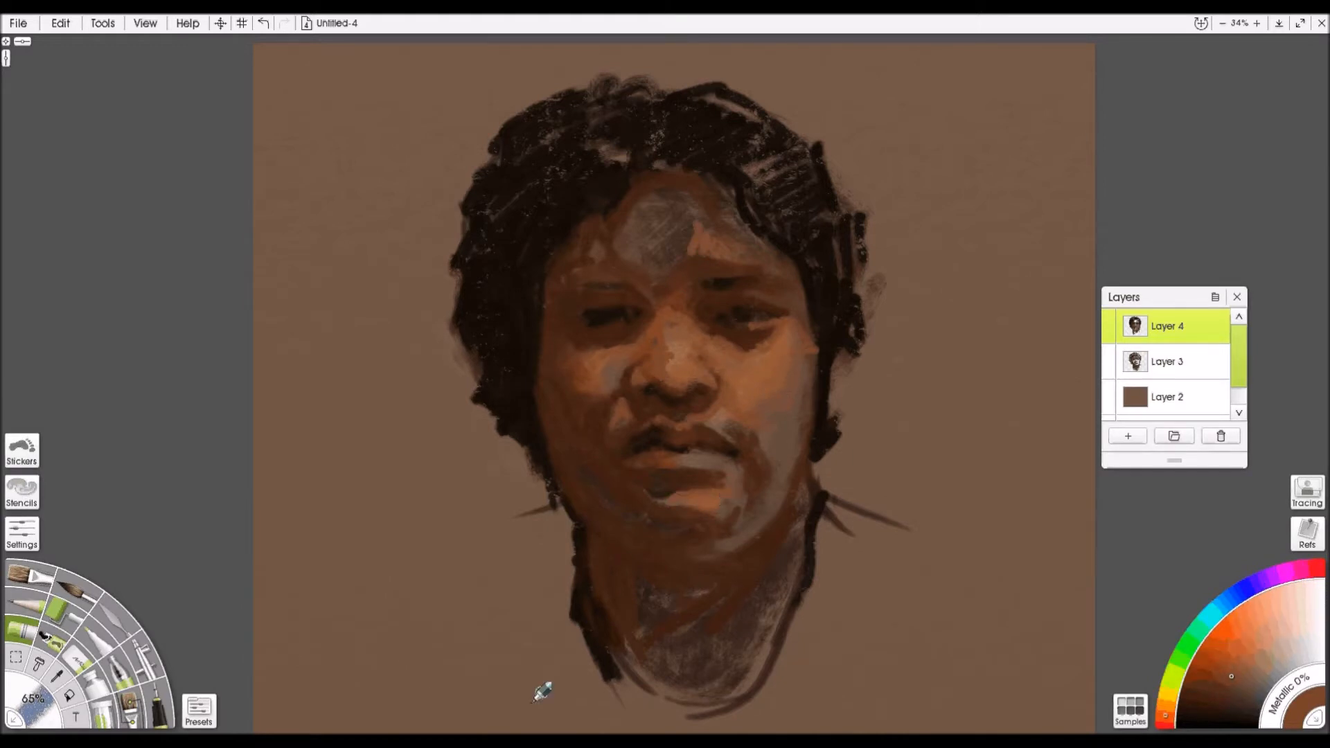
- Paint muted mauve-brown tones on the jaw, cheek and chin, and shade the side of the neck
mouse_move(1170, 717)
left_mouse_down()
mouse_move(855, 528)
mouse_move(772, 416)
mouse_move(739, 421)
left_mouse_up()
left_click_drag(774, 477, 697, 555)
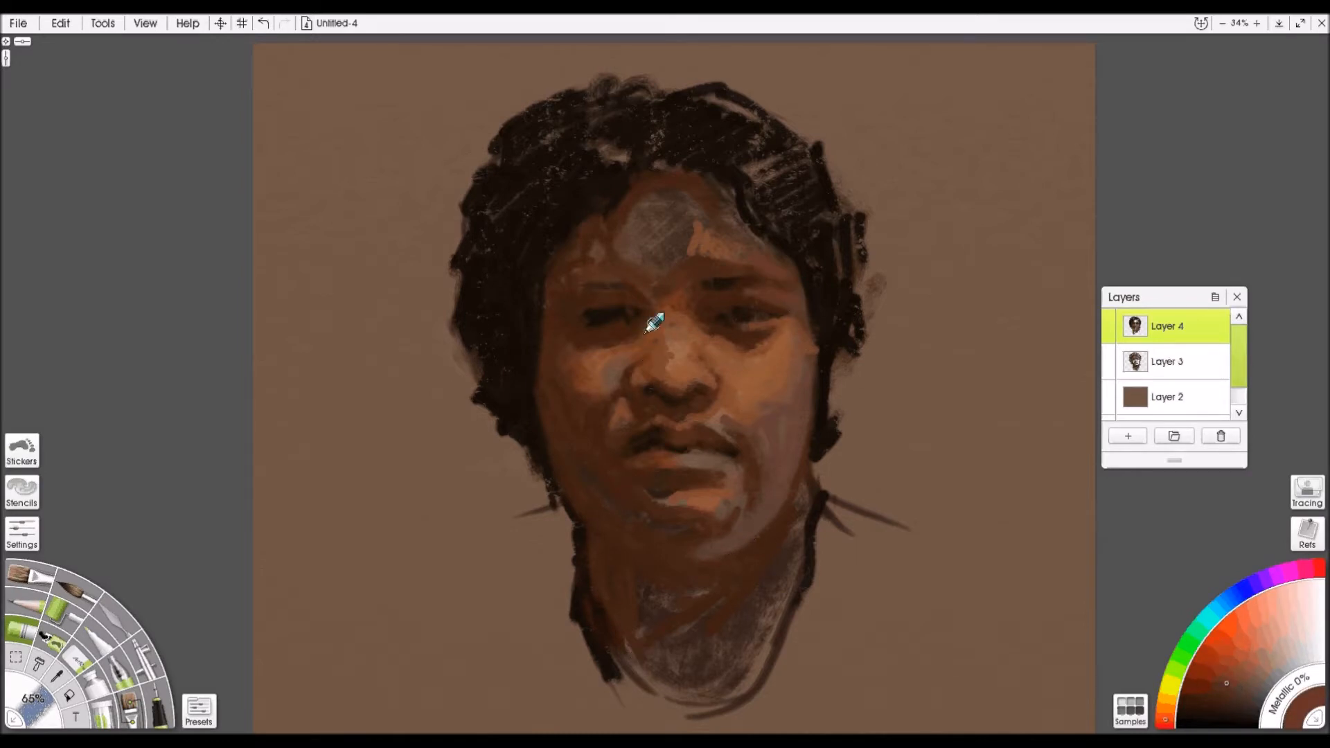
mouse_move(662, 540)
left_mouse_down()
mouse_move(720, 516)
mouse_move(656, 516)
left_mouse_up()
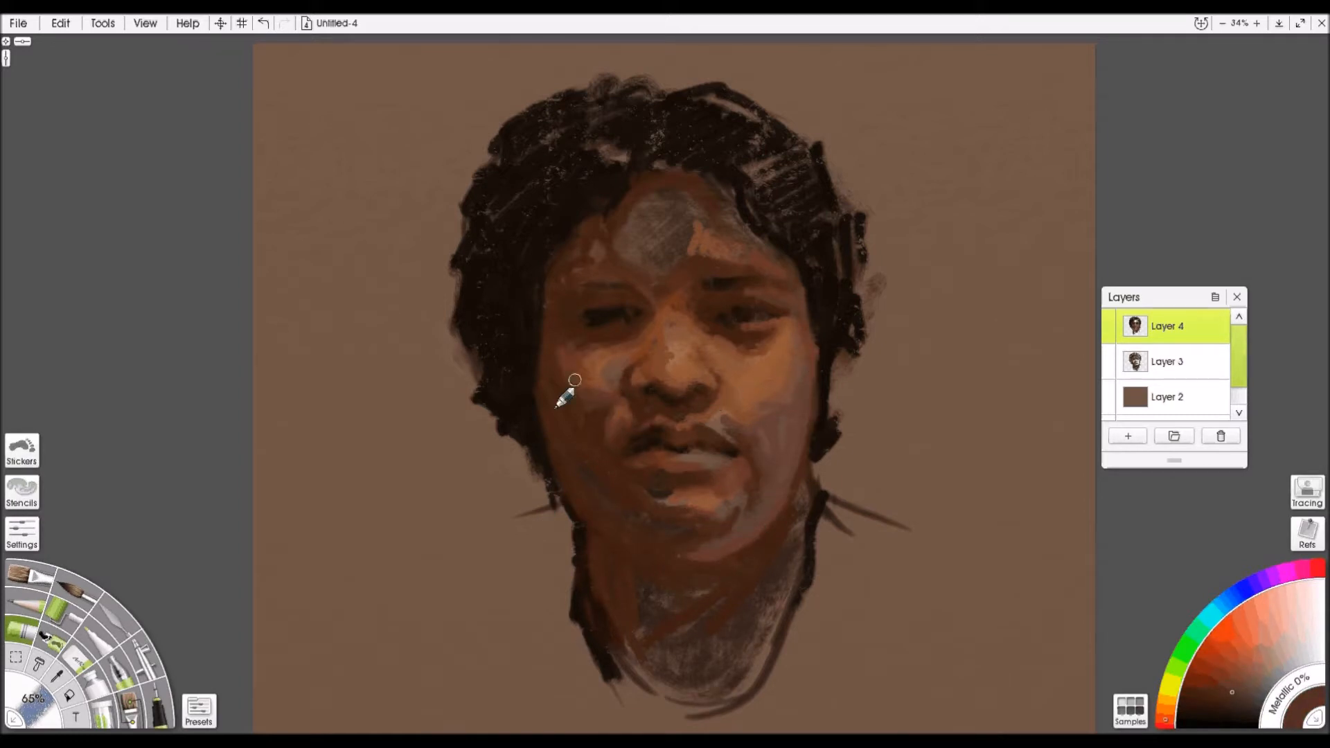
left_click(1234, 703)
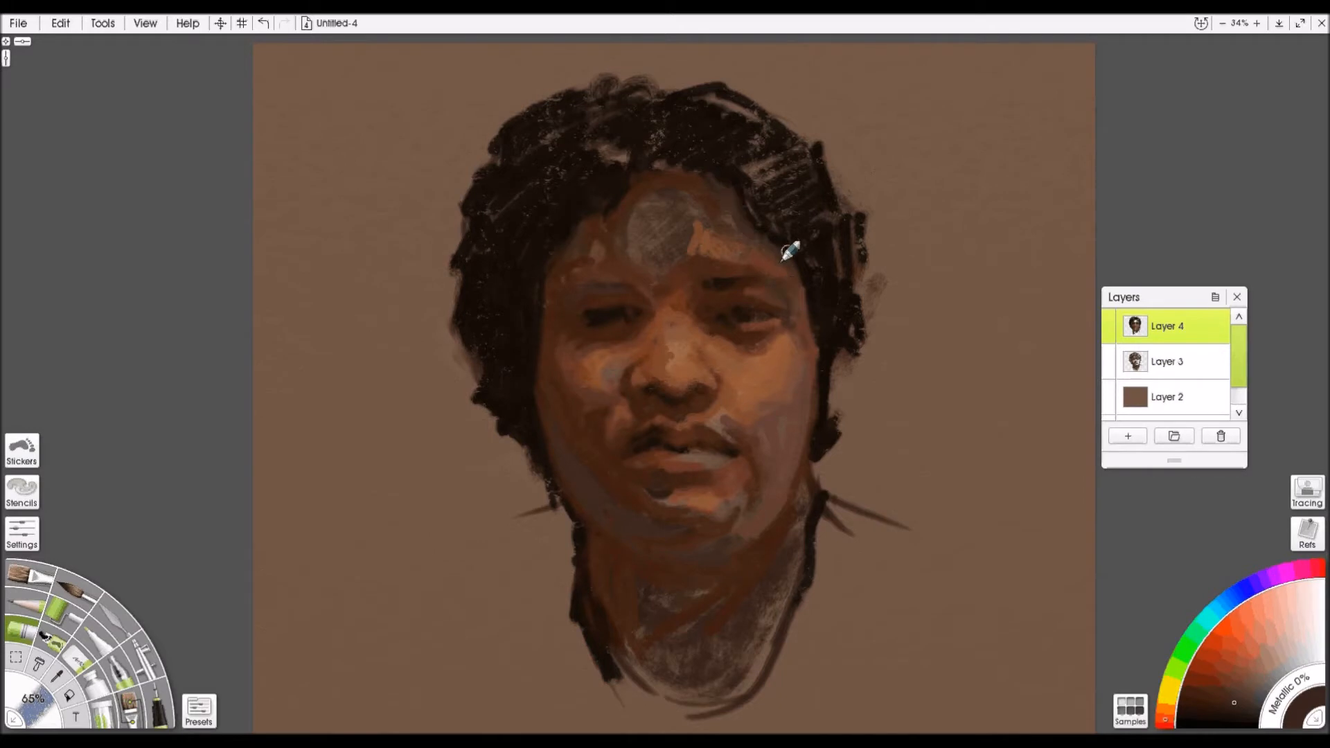
left_click_drag(800, 488, 739, 679)
- Block in the hoodie's collar in grey and its shoulders in a lighter mauve grey beside the neck
left_click(599, 509, "alt")
left_click_drag(571, 537, 581, 622)
left_click_drag(821, 490, 744, 708)
left_click_drag(495, 517, 575, 627)
mouse_move(829, 511)
left_mouse_down()
mouse_move(804, 615)
mouse_move(807, 686)
left_mouse_up()
left_click(843, 533, "alt")
mouse_move(844, 533)
left_mouse_down()
mouse_move(897, 529)
mouse_move(840, 633)
mouse_move(855, 686)
left_mouse_up()
mouse_move(478, 548)
left_mouse_down()
mouse_move(565, 654)
mouse_move(485, 676)
left_mouse_up()
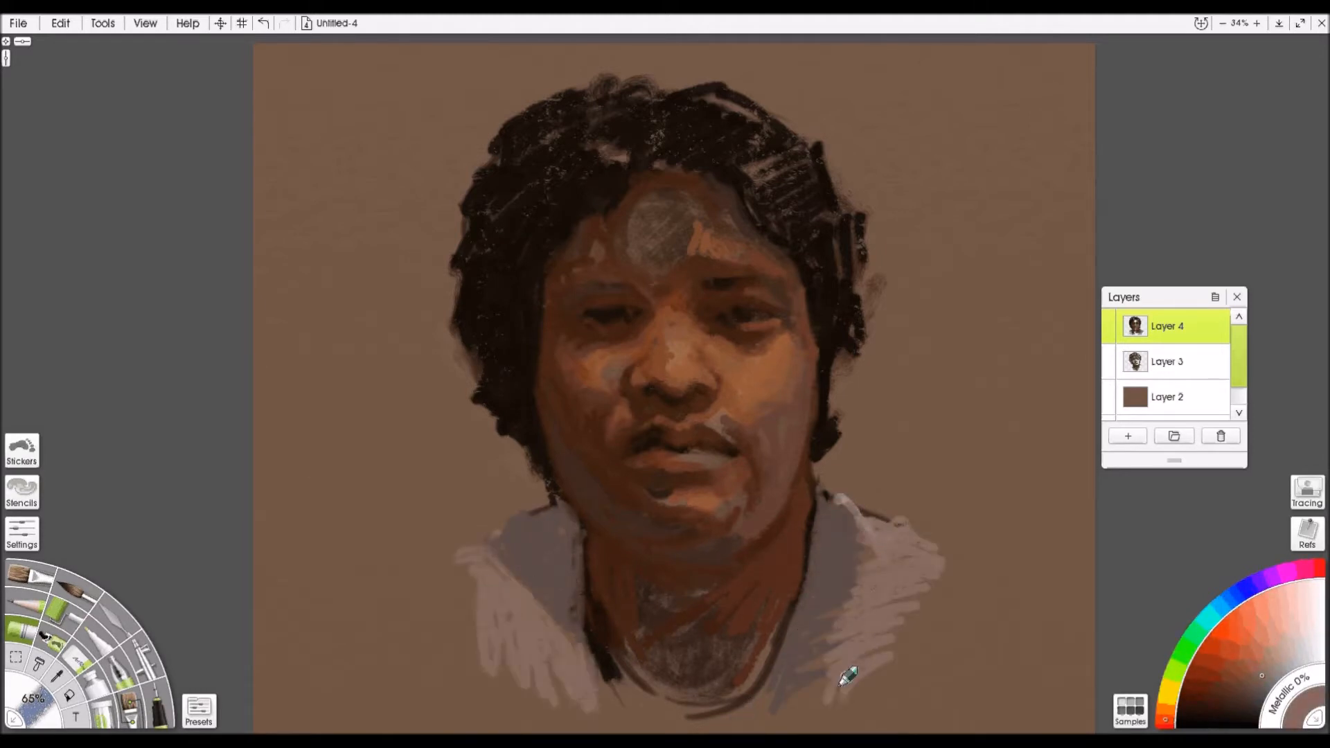
- Sample the background brown and clean up the outer edges of the neck and hair
left_click(848, 677, "alt")
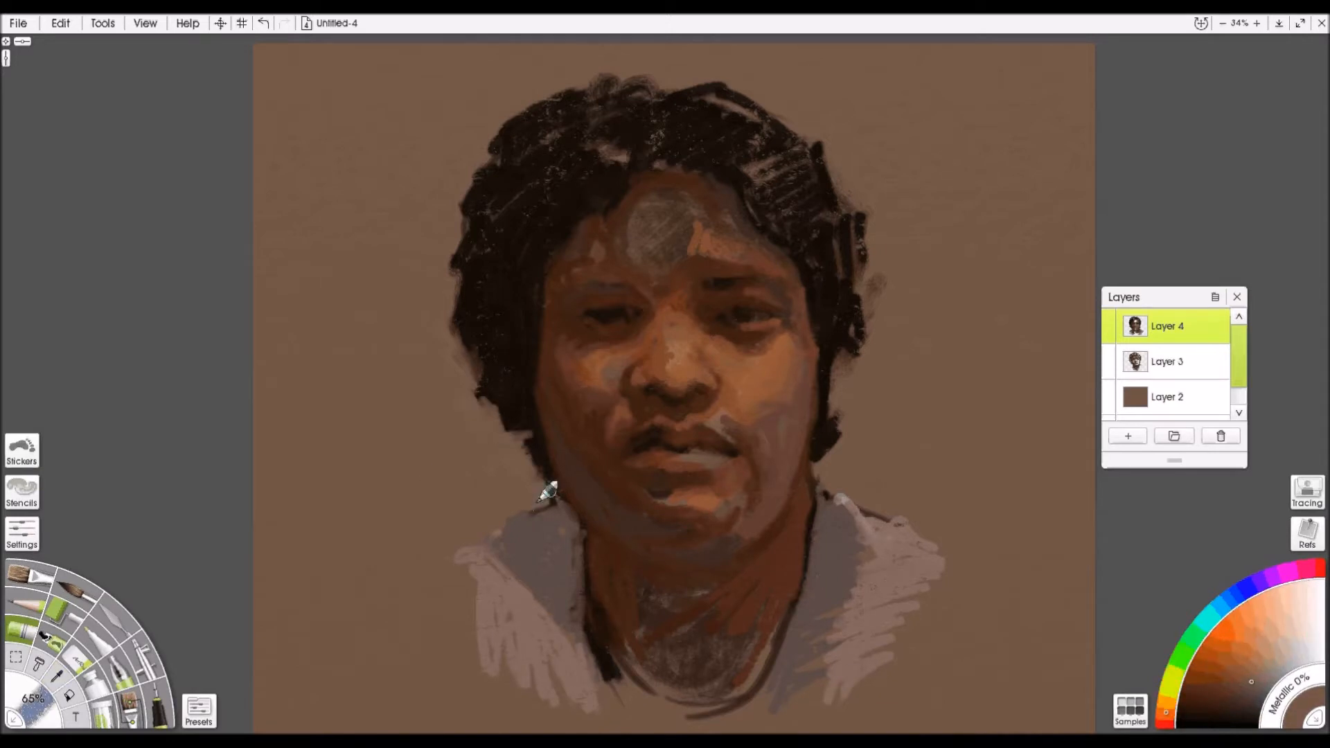
left_click_drag(820, 499, 829, 445)
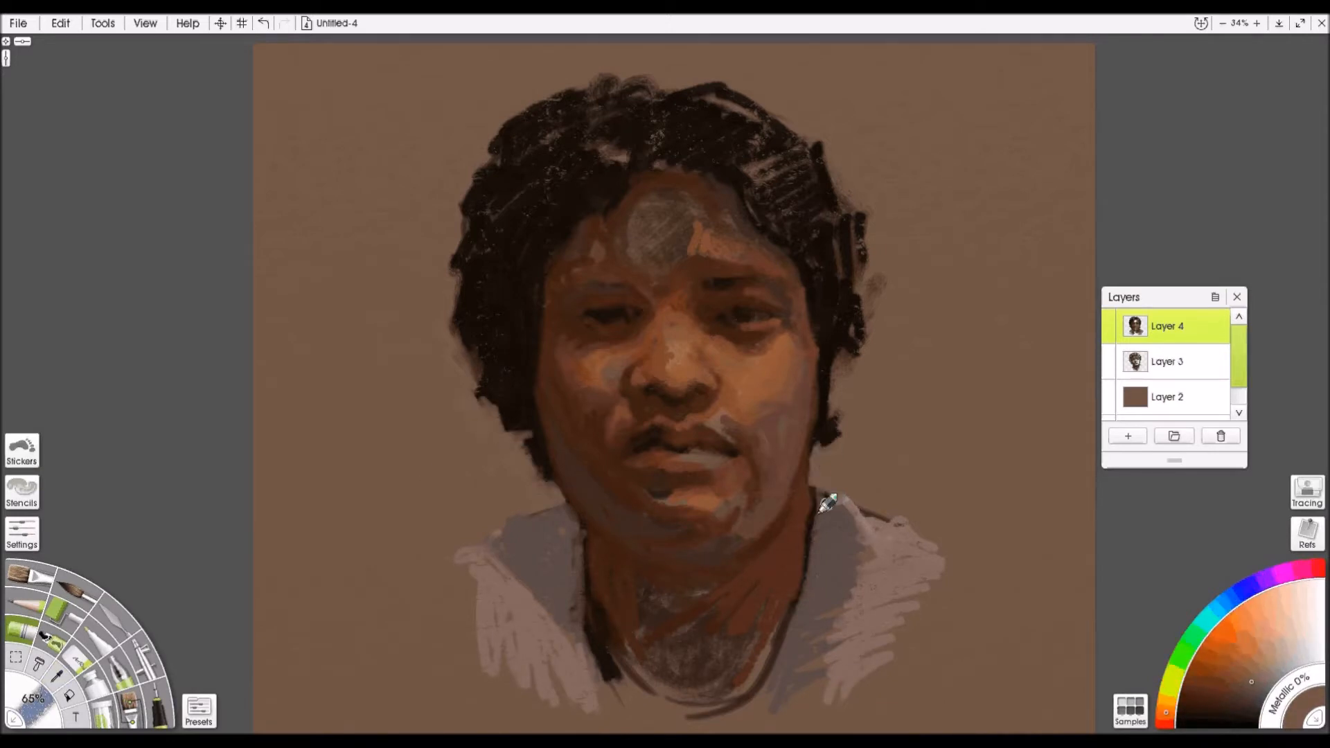
mouse_move(451, 327)
left_mouse_down()
mouse_move(464, 232)
mouse_move(528, 108)
mouse_move(607, 67)
mouse_move(823, 134)
left_mouse_up()
- Pick a dark brown and shade the neck under the chin and the inner edges of the collar
left_click(1204, 700)
left_click(1196, 708)
mouse_move(643, 601)
left_mouse_down()
mouse_move(693, 576)
mouse_move(677, 600)
left_mouse_up()
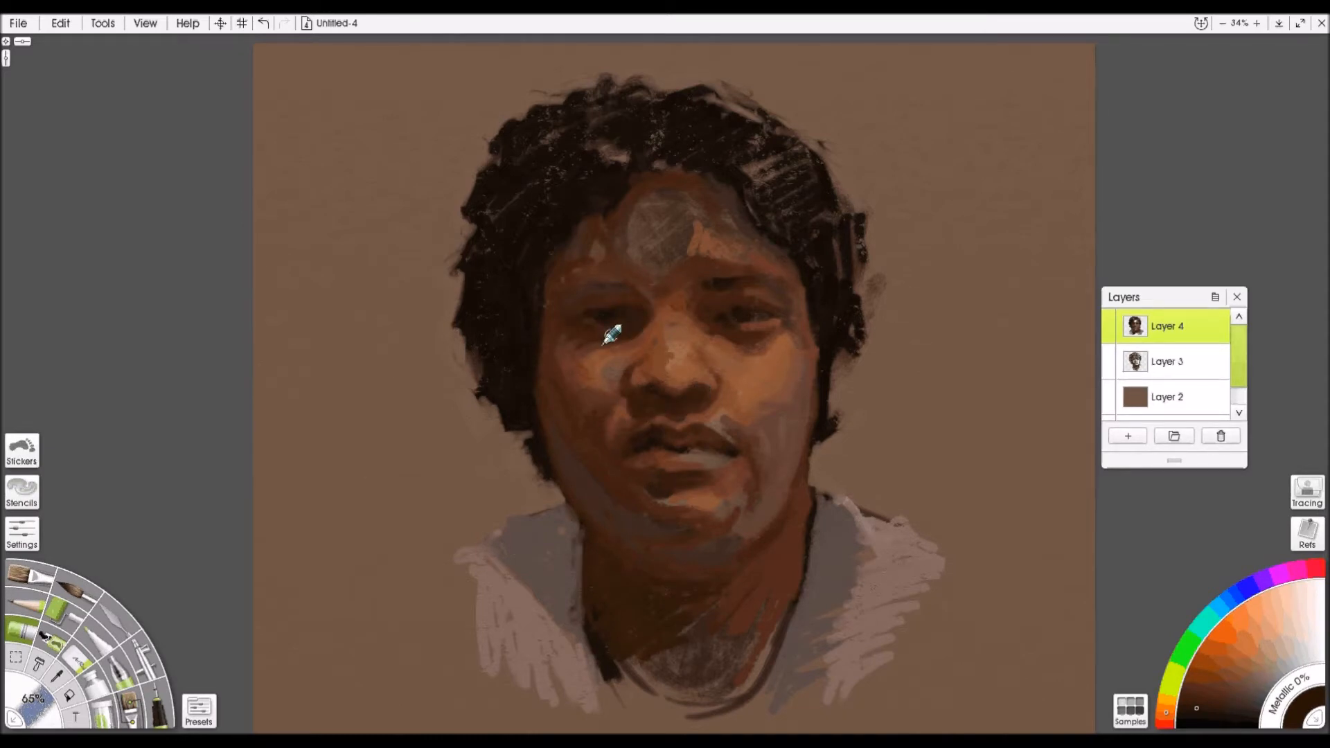
left_click_drag(600, 650, 606, 700)
left_click_drag(802, 597, 761, 677)
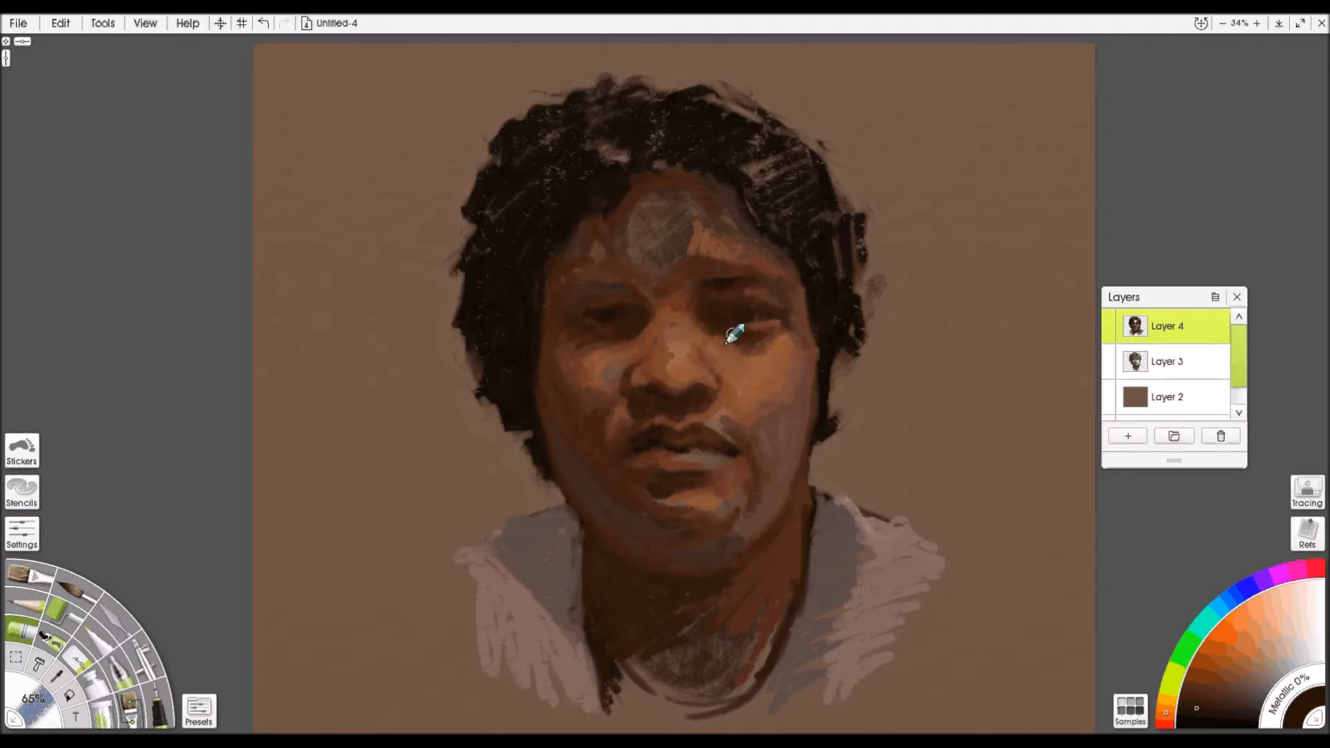
- Pick a near-black colour, add curls around the hair's outline and darken both edges of the neckline
left_click(1216, 717)
mouse_move(874, 269)
left_mouse_down()
mouse_move(853, 371)
mouse_move(824, 421)
mouse_move(851, 272)
mouse_move(829, 158)
mouse_move(673, 95)
mouse_move(532, 116)
mouse_move(482, 169)
mouse_move(469, 323)
mouse_move(448, 274)
mouse_move(532, 440)
left_mouse_up()
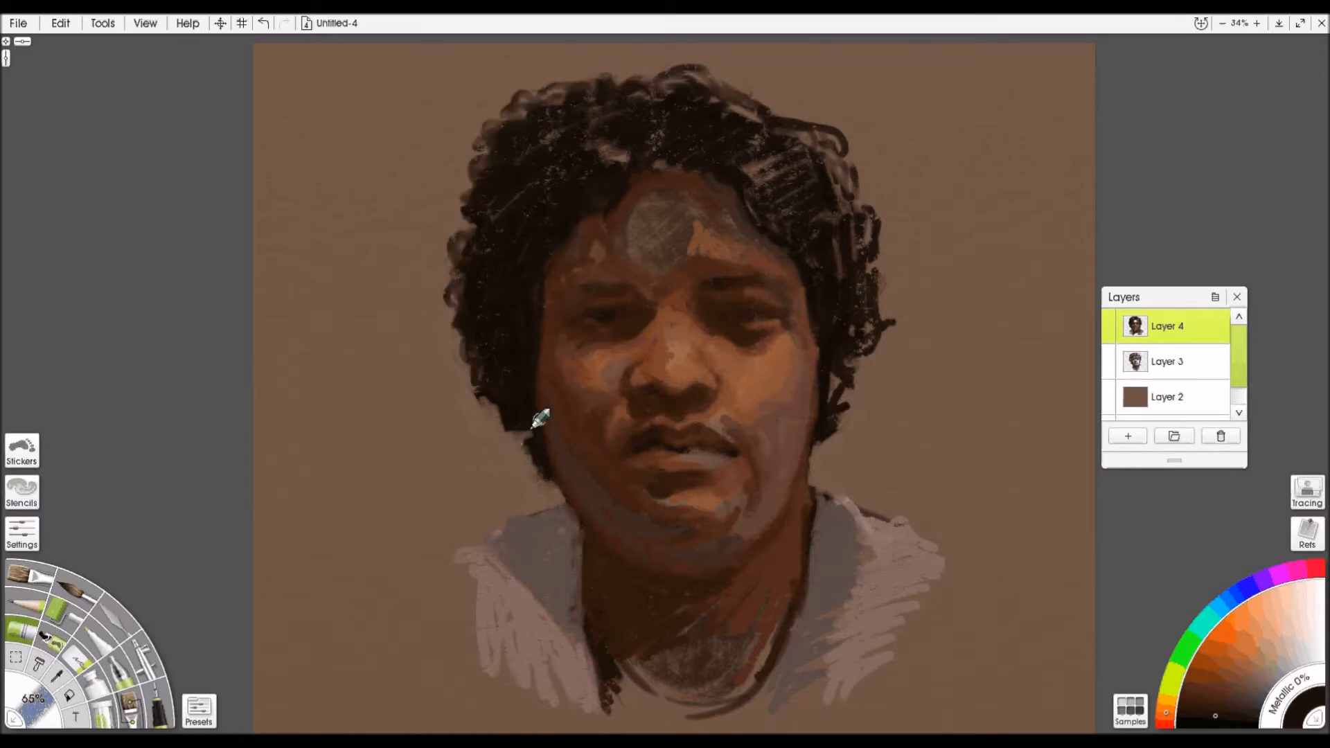
left_click_drag(588, 652, 602, 714)
left_click_drag(797, 615, 719, 723)
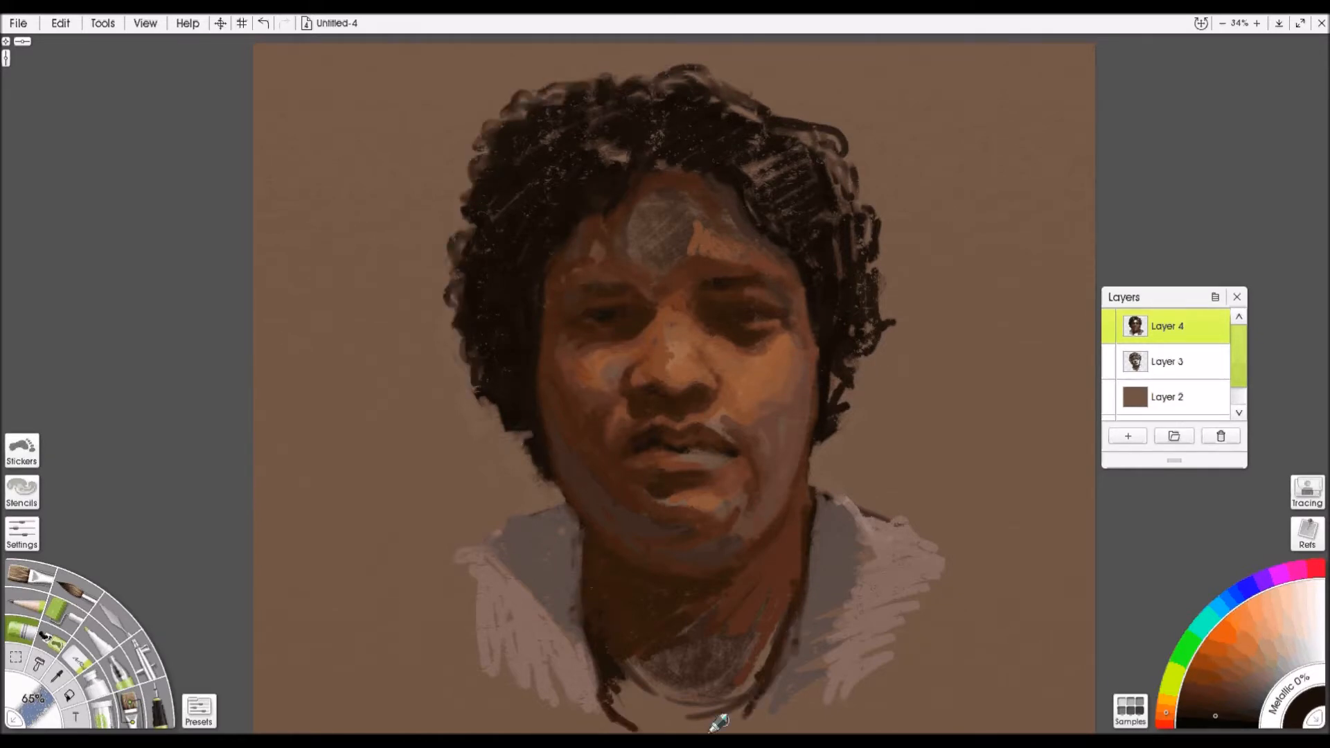
left_click(154, 26)
mouse_move(147, 41)
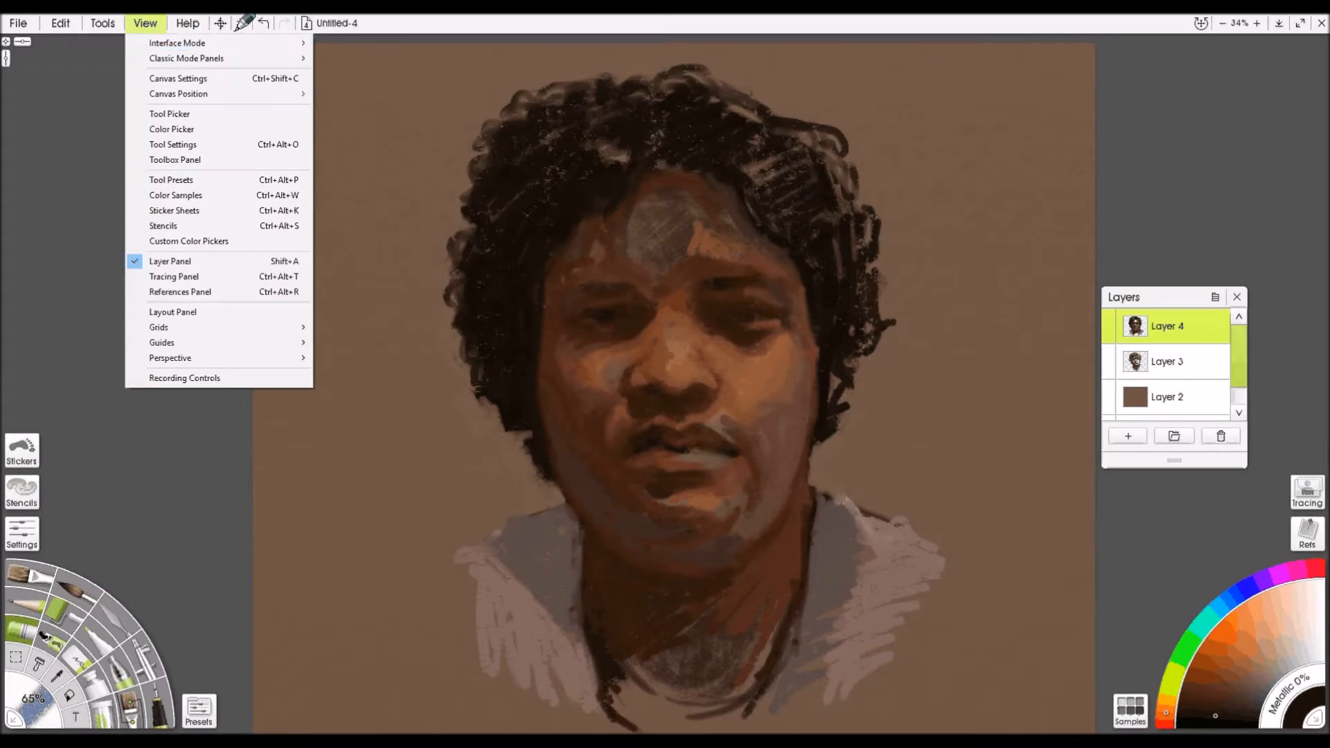
left_click(221, 23)
left_click(145, 23)
mouse_move(178, 93)
left_click(351, 96)
mouse_move(378, 131)
left_mouse_down()
mouse_move(374, 121)
mouse_move(363, 131)
left_mouse_up()
left_click(769, 136)
left_click(570, 627)
left_click(1021, 494)
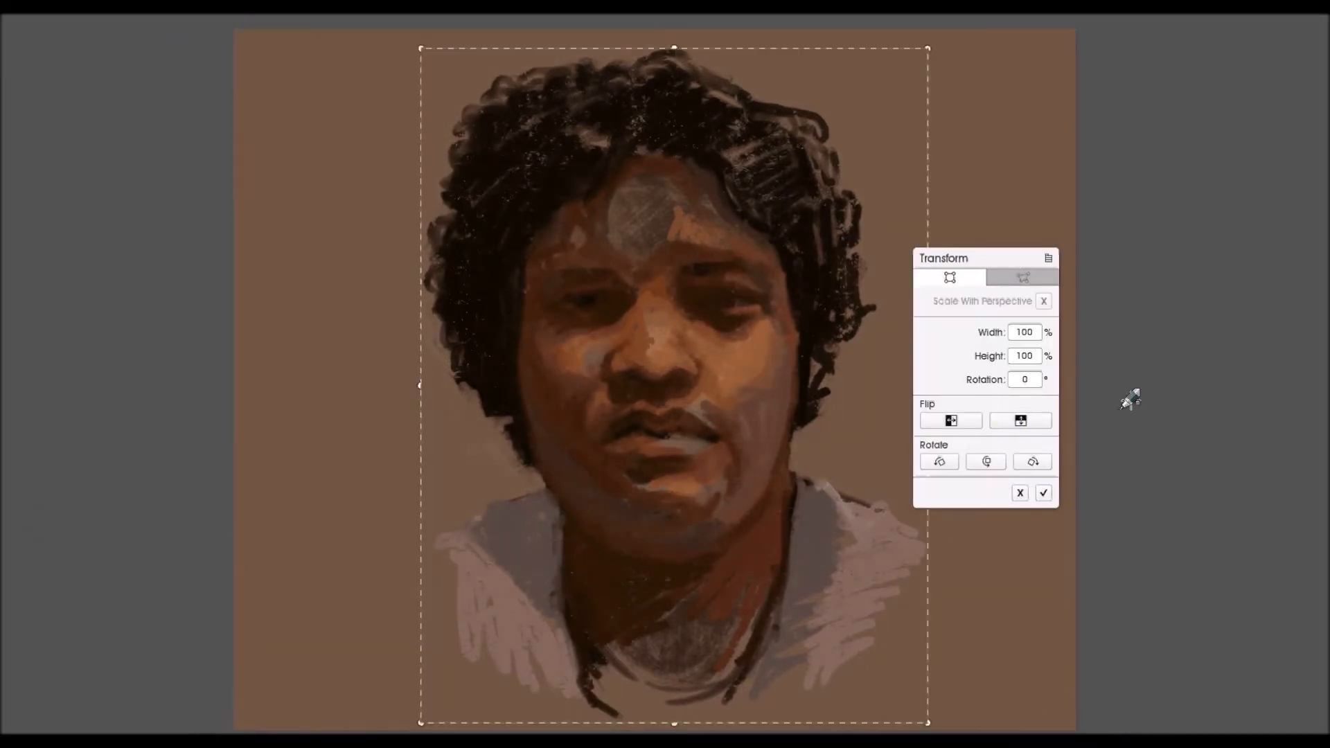
- Close the dark neckline, sample a reddish brown from the neck, and cover the grey patches at the neck's base and on the forehead
left_click_drag(740, 691, 770, 614)
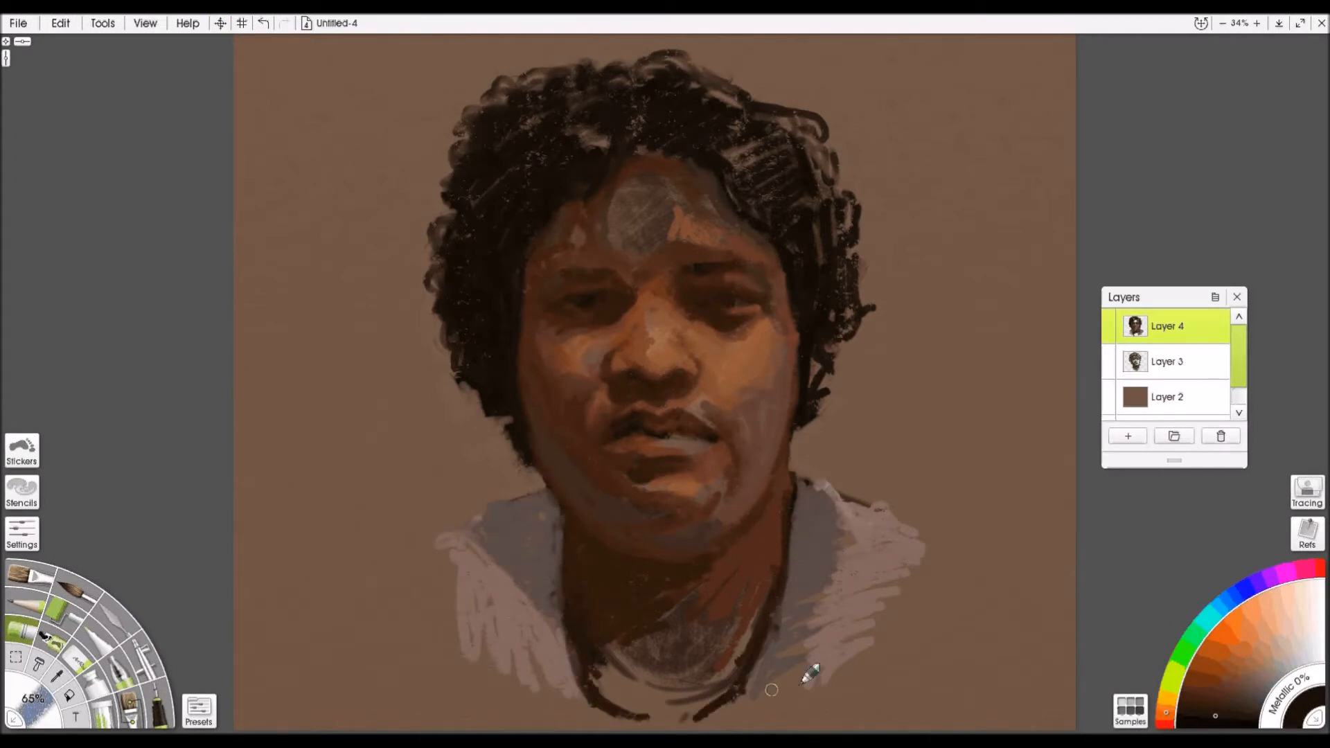
left_click(671, 666, "alt")
mouse_move(672, 665)
left_mouse_down()
mouse_move(634, 703)
mouse_move(620, 691)
mouse_move(709, 648)
left_mouse_up()
left_click_drag(627, 198, 634, 256)
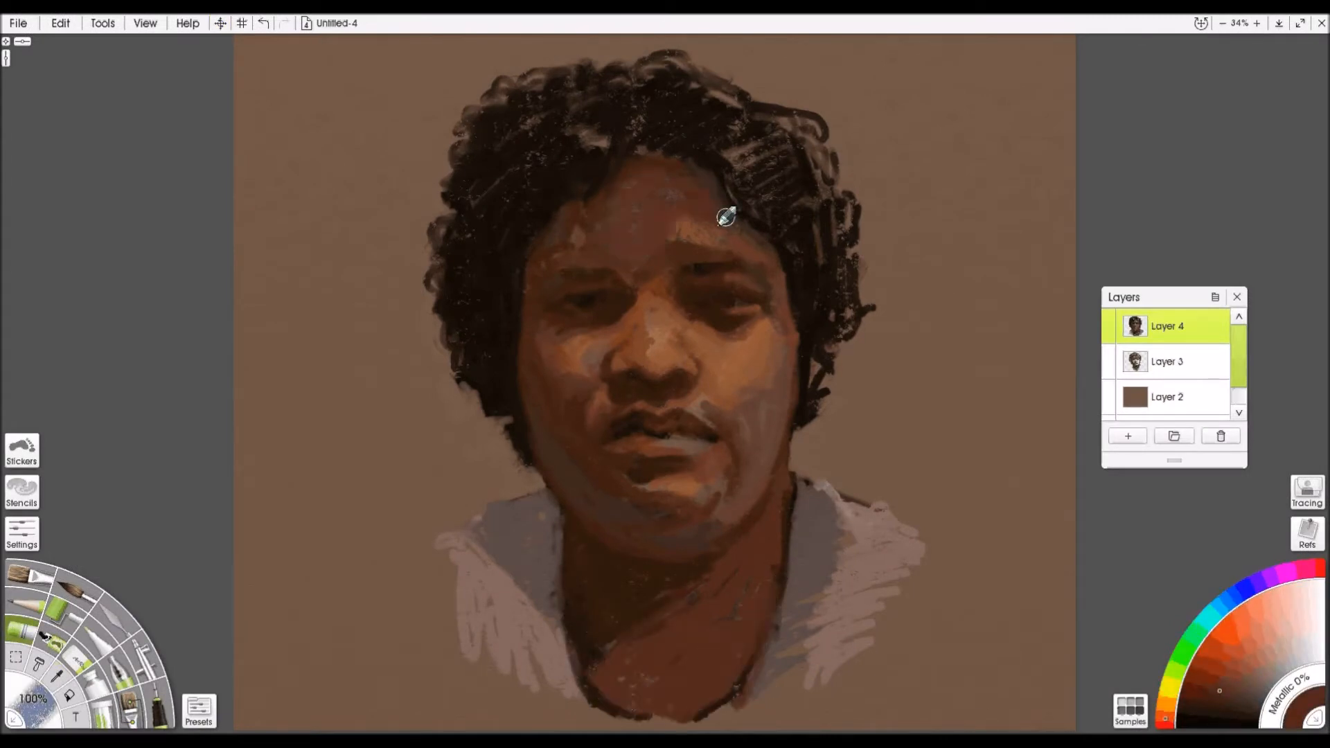
- Sample a brown between the brows and deepen the shadow side of the face along the cheek, jaw and chin with dark browns
left_click(1208, 650)
left_click_drag(569, 331, 582, 461)
left_click(616, 302, "alt")
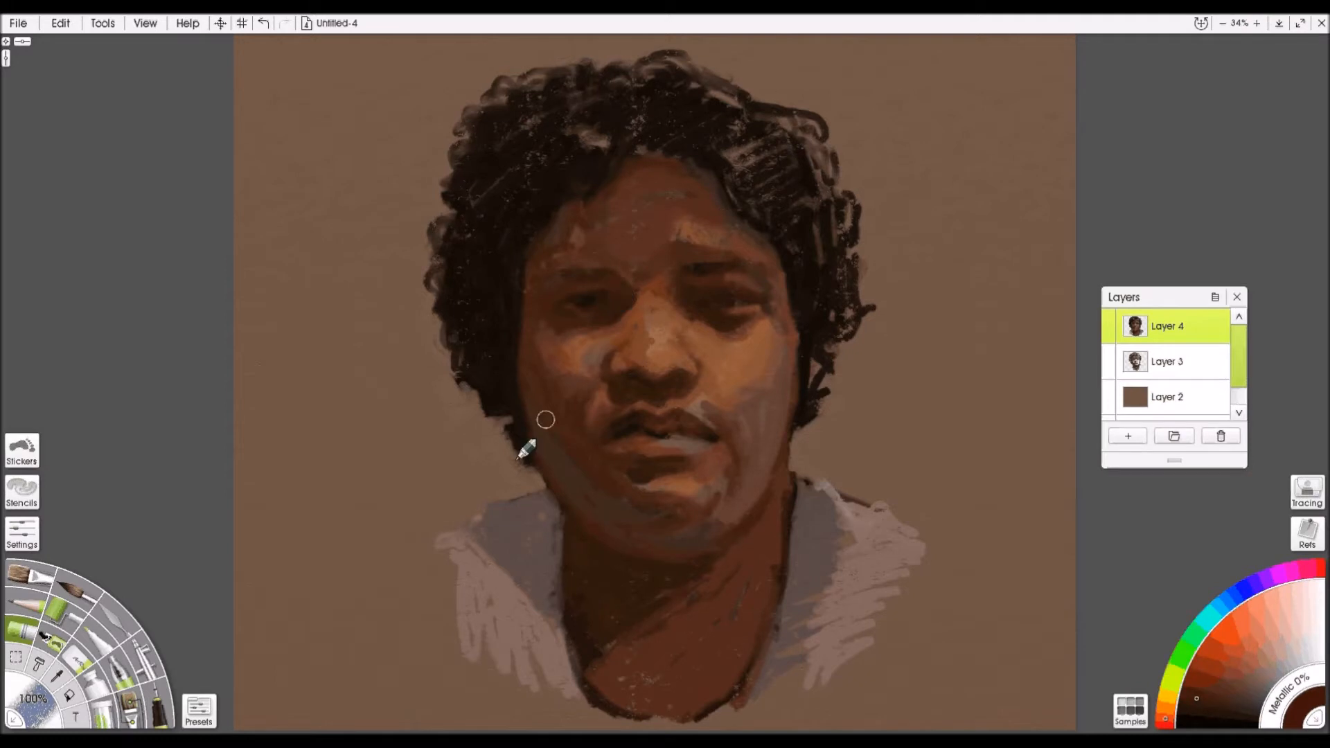
left_click_drag(543, 374, 616, 542)
left_click(1165, 716)
left_click(1210, 706)
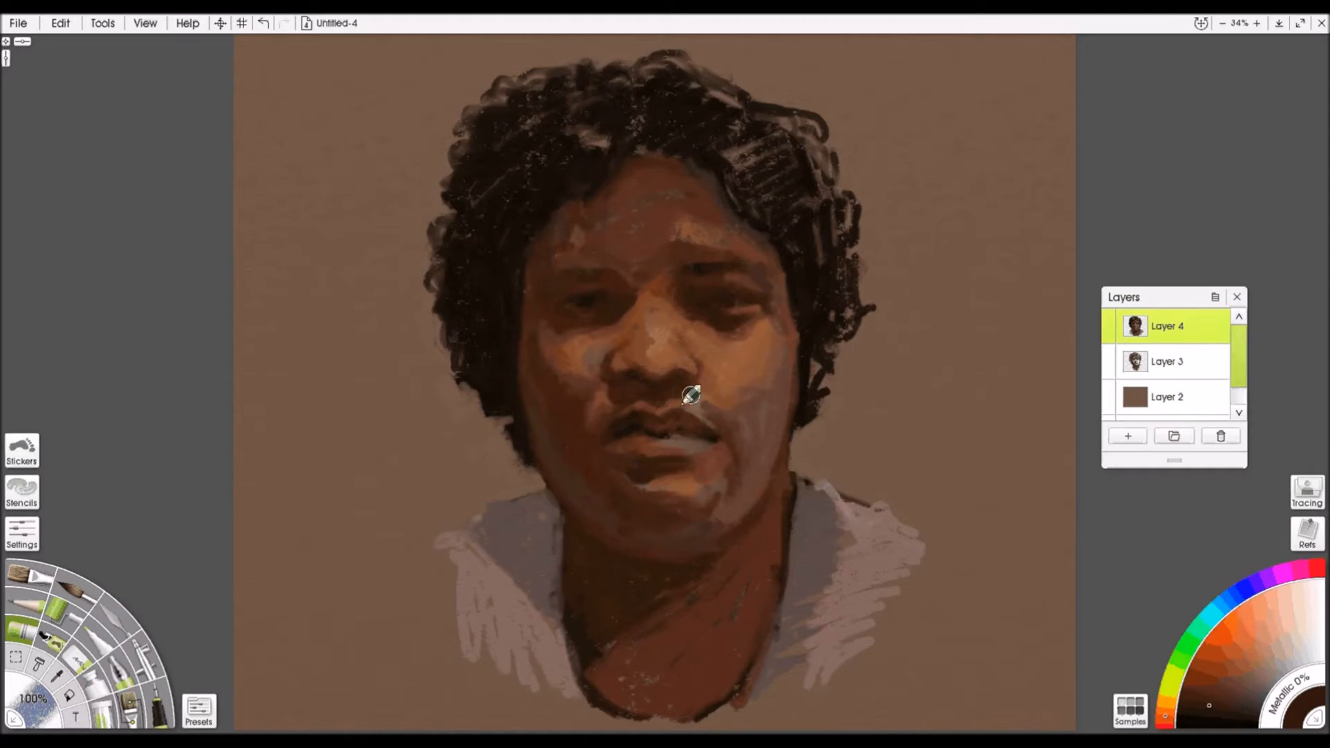
- Sample warm skin browns and paint over the grey patches beside the nose, at the mouth's corner and on the chin
left_click(671, 605, "alt")
left_click(603, 391, "alt")
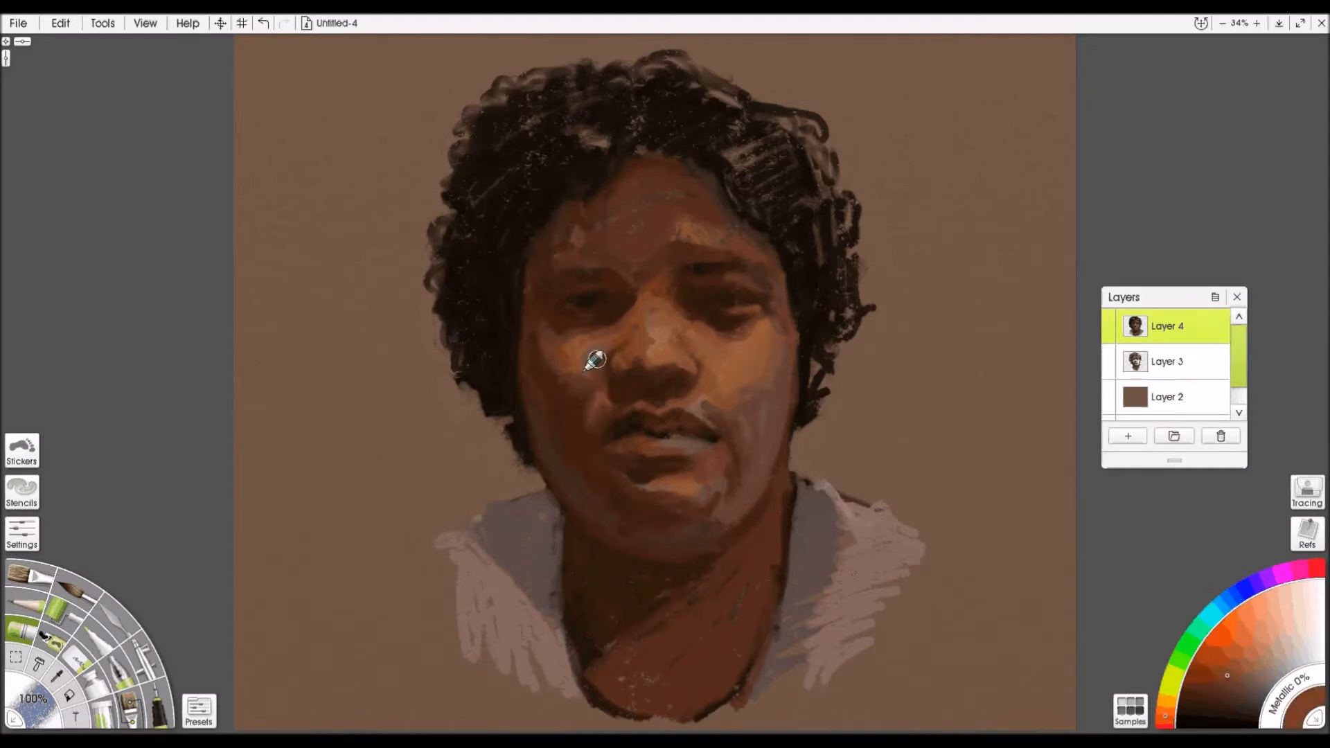
left_click_drag(594, 362, 580, 357)
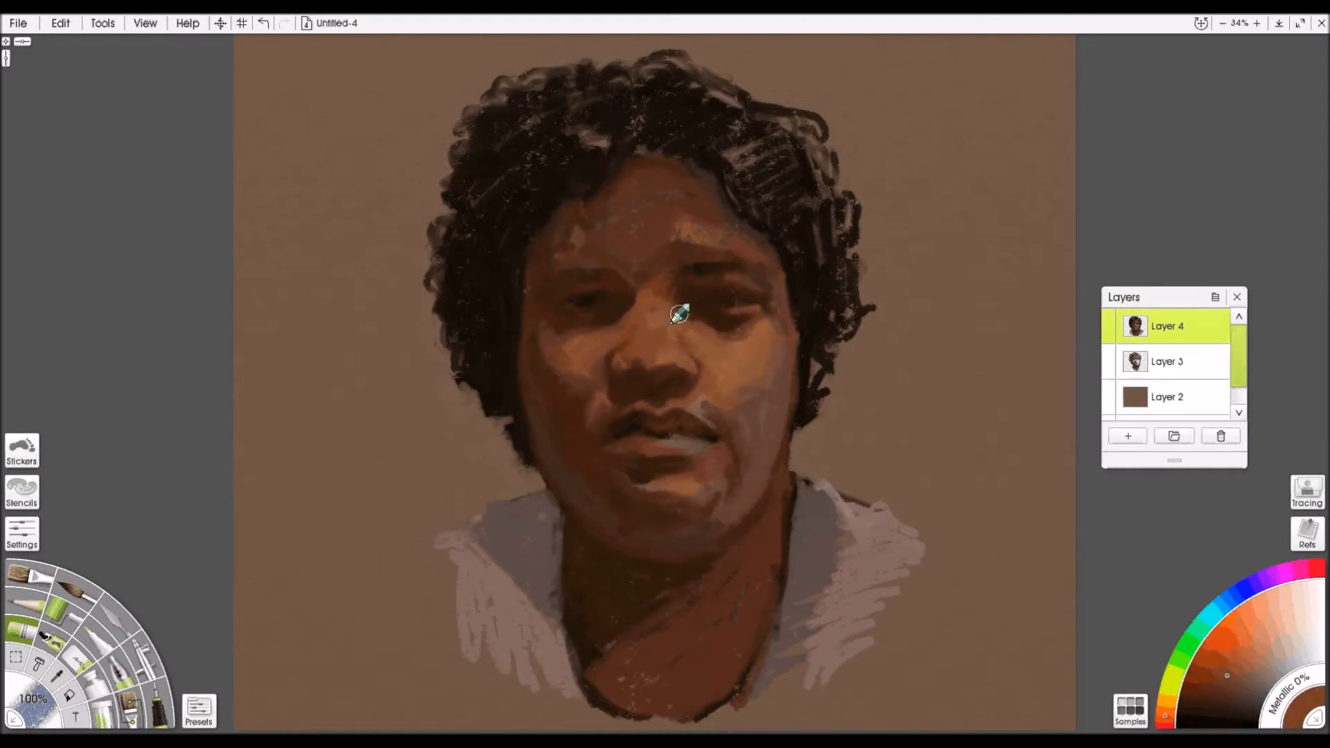
mouse_move(734, 408)
left_mouse_down()
mouse_move(733, 383)
mouse_move(707, 410)
left_mouse_up()
left_click_drag(707, 500, 681, 489)
- Set the brush size to 68%, sample the cheek and eye tones, and refine the shading of the brows, nose and lips
left_click_drag(24, 684, 10, 687)
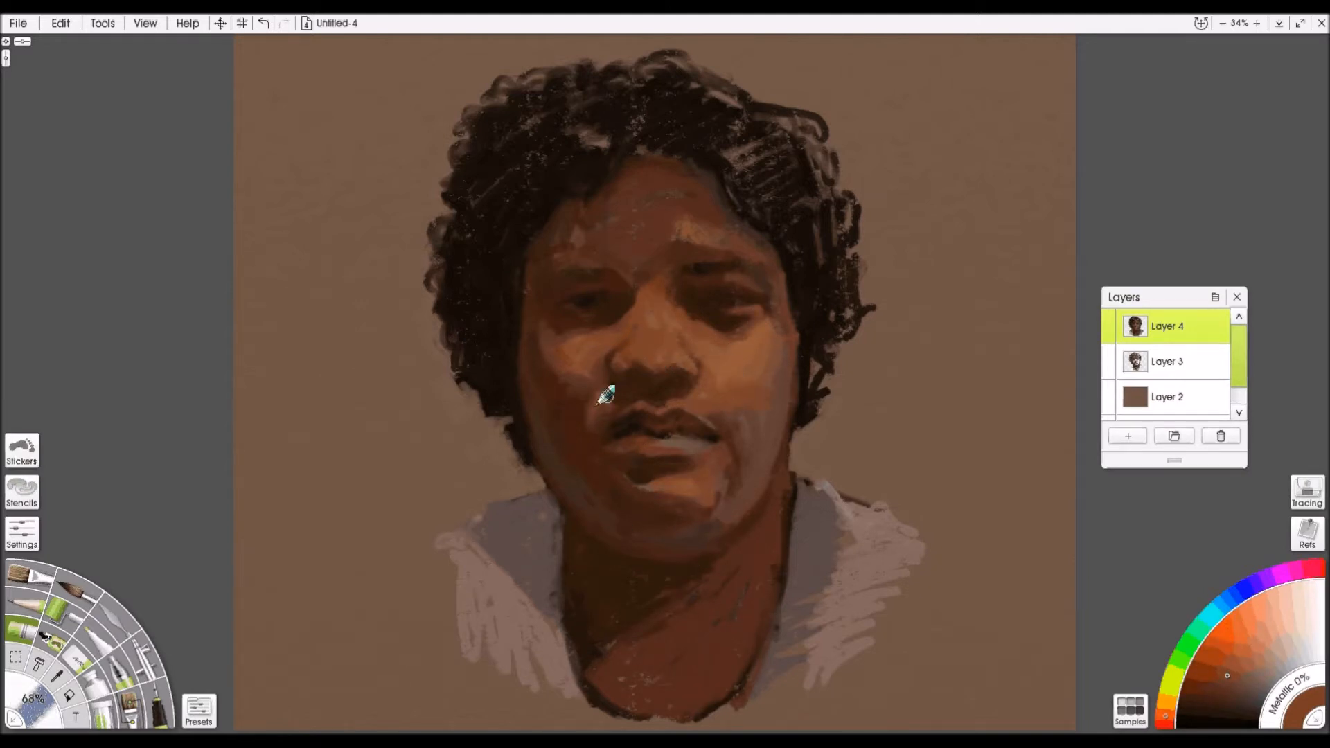
left_click(596, 371, "alt")
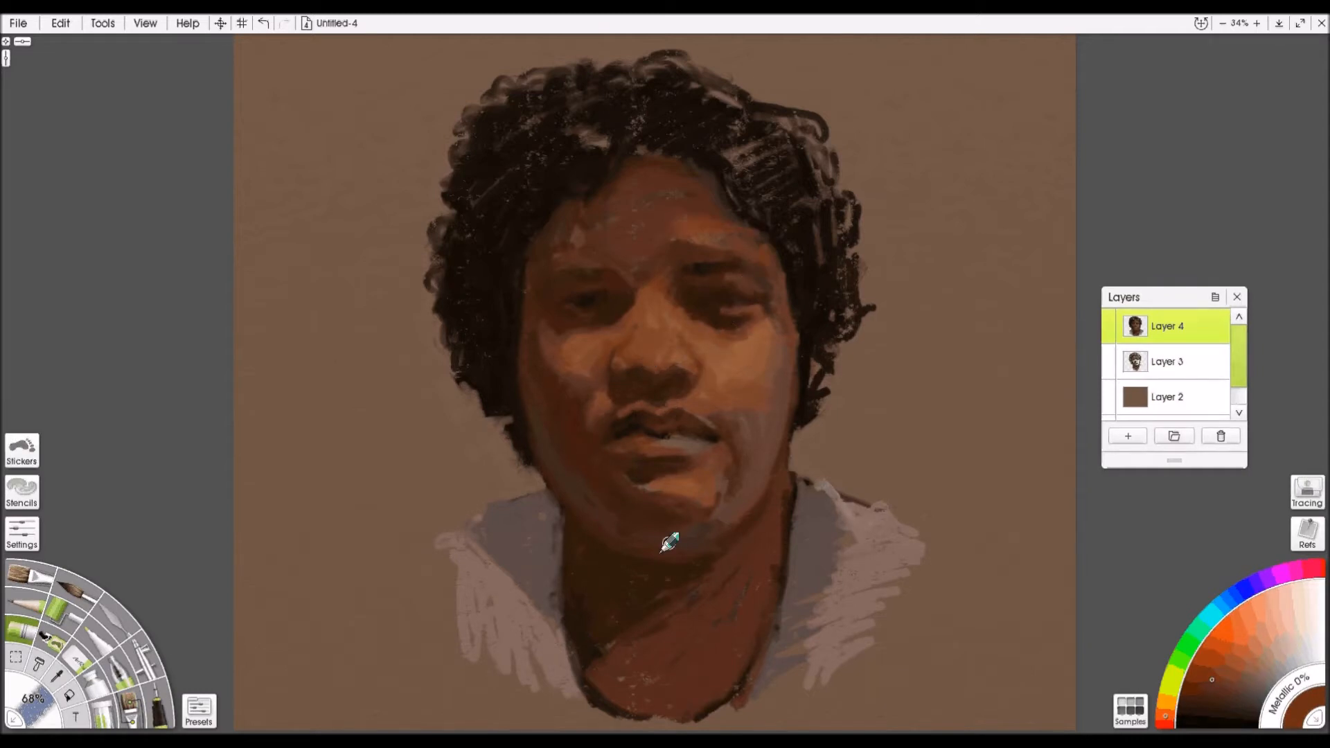
left_click(586, 289, "alt")
left_click(284, 23)
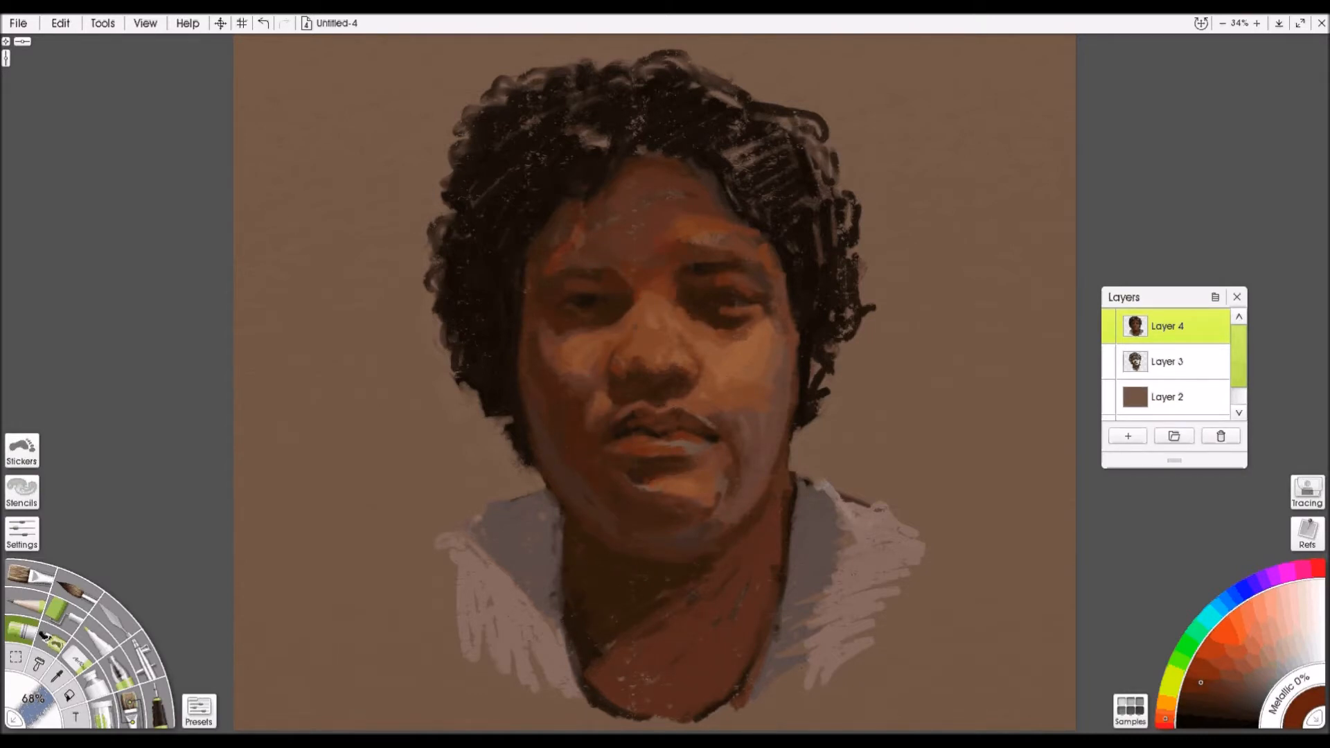
- Define the eyebrows and eyes in dark brown, and warm the forehead, lips and side of the neck with reddish browns
left_click(1199, 708)
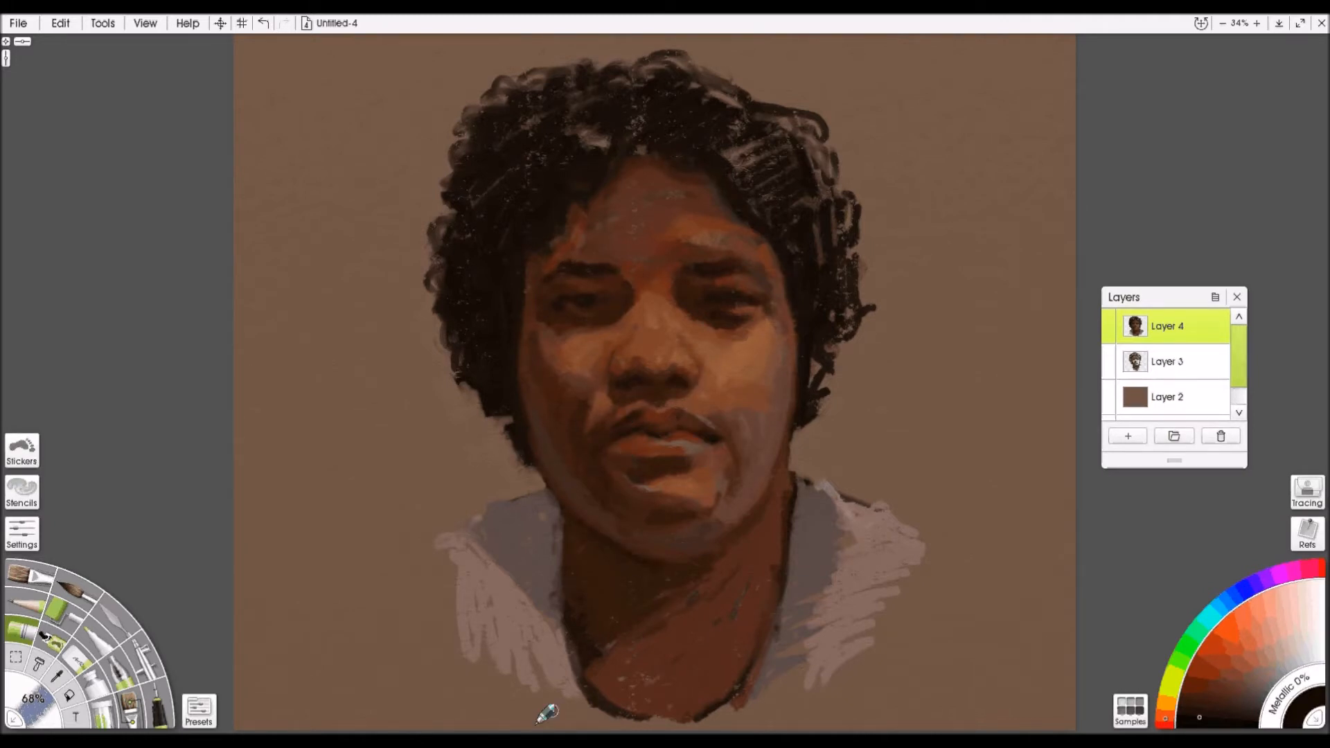
left_click(1210, 695)
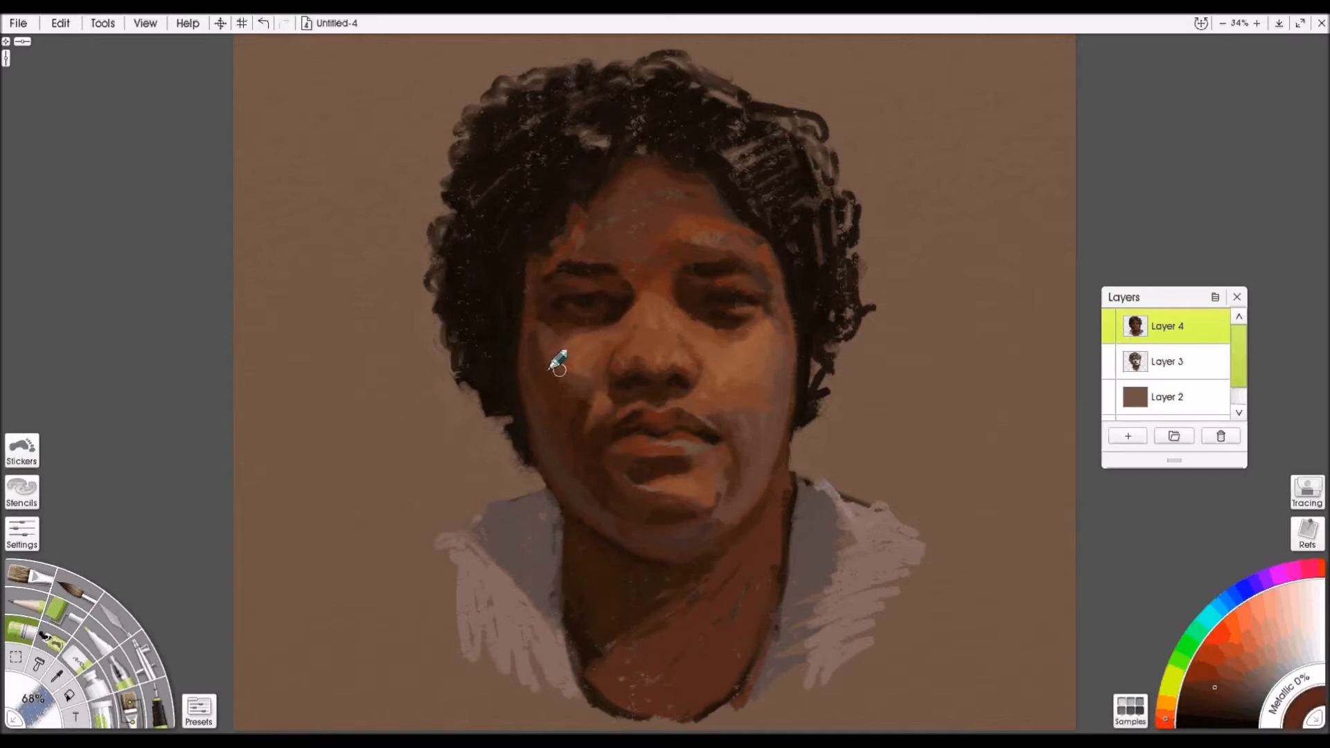
left_click(1224, 675)
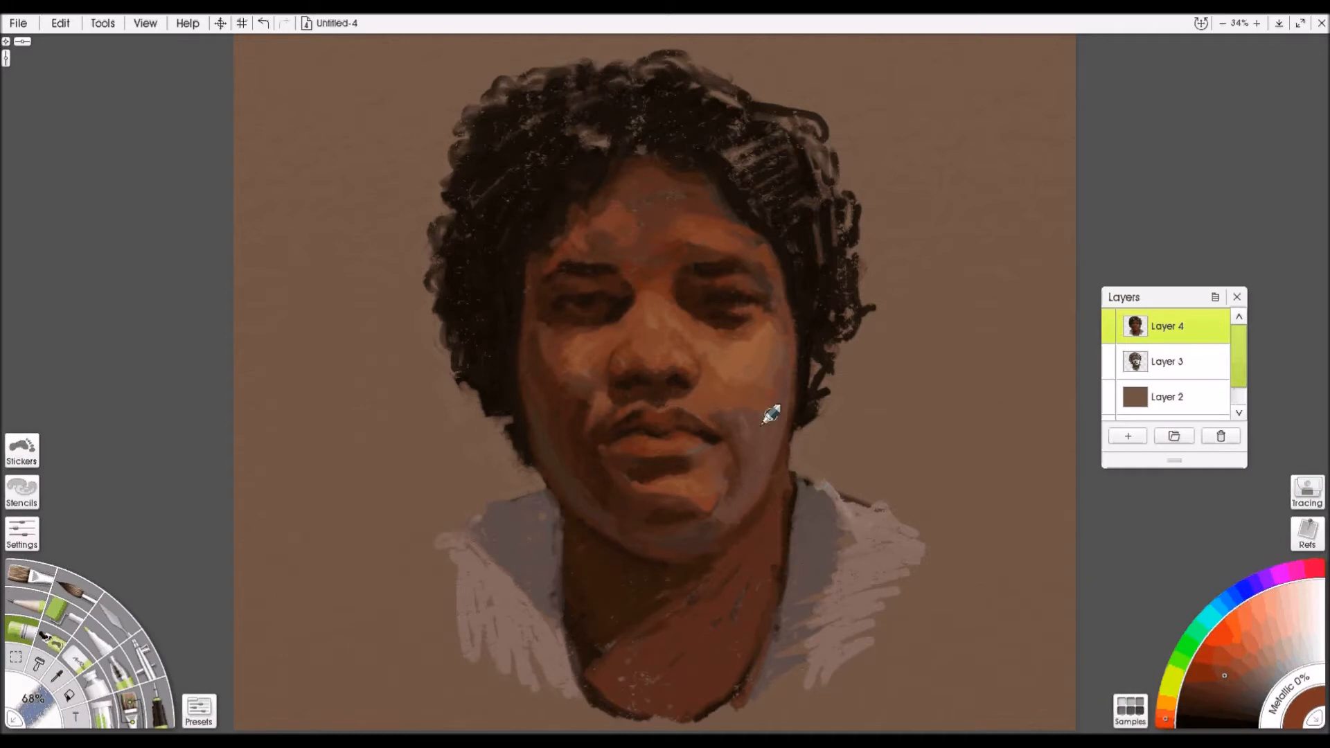
left_click_drag(786, 495, 766, 530)
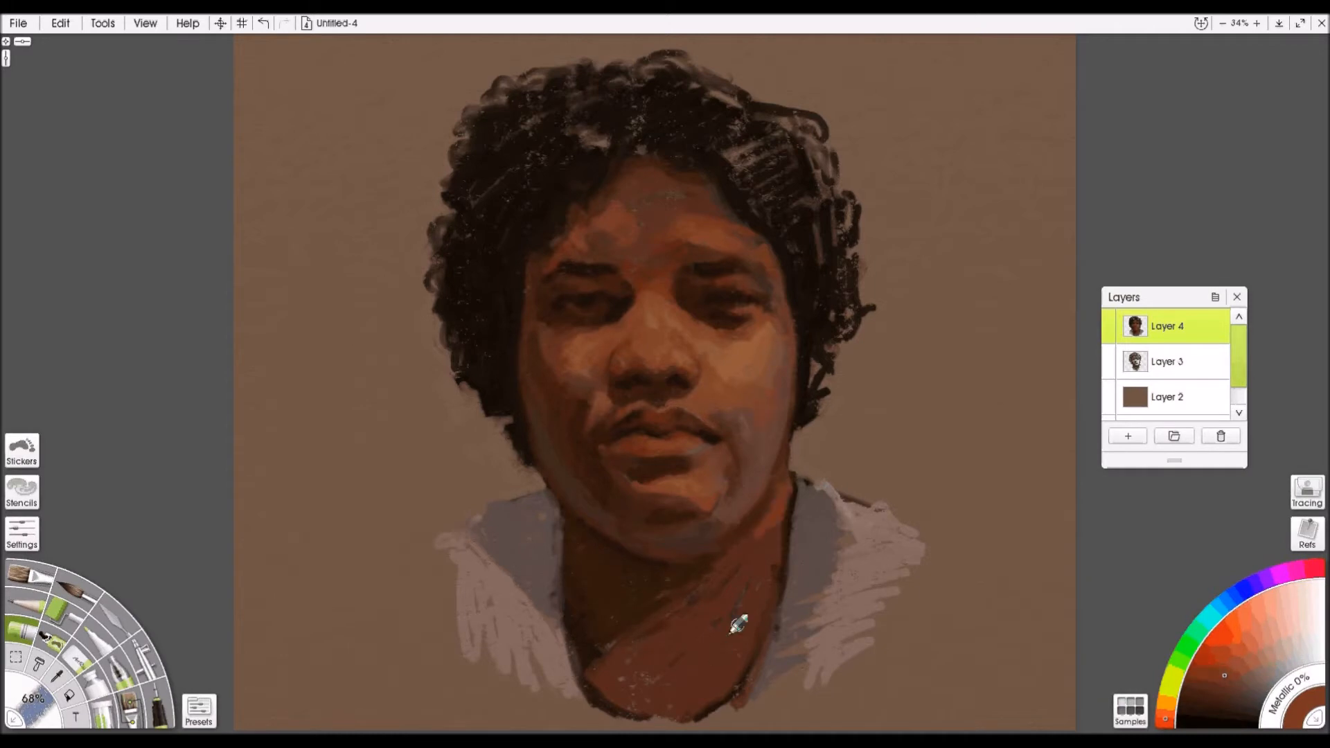
- Shade the chin and mouth area with dark brown, and blend the greyish cheek into the surrounding skin with sampled tones
left_click(1200, 695)
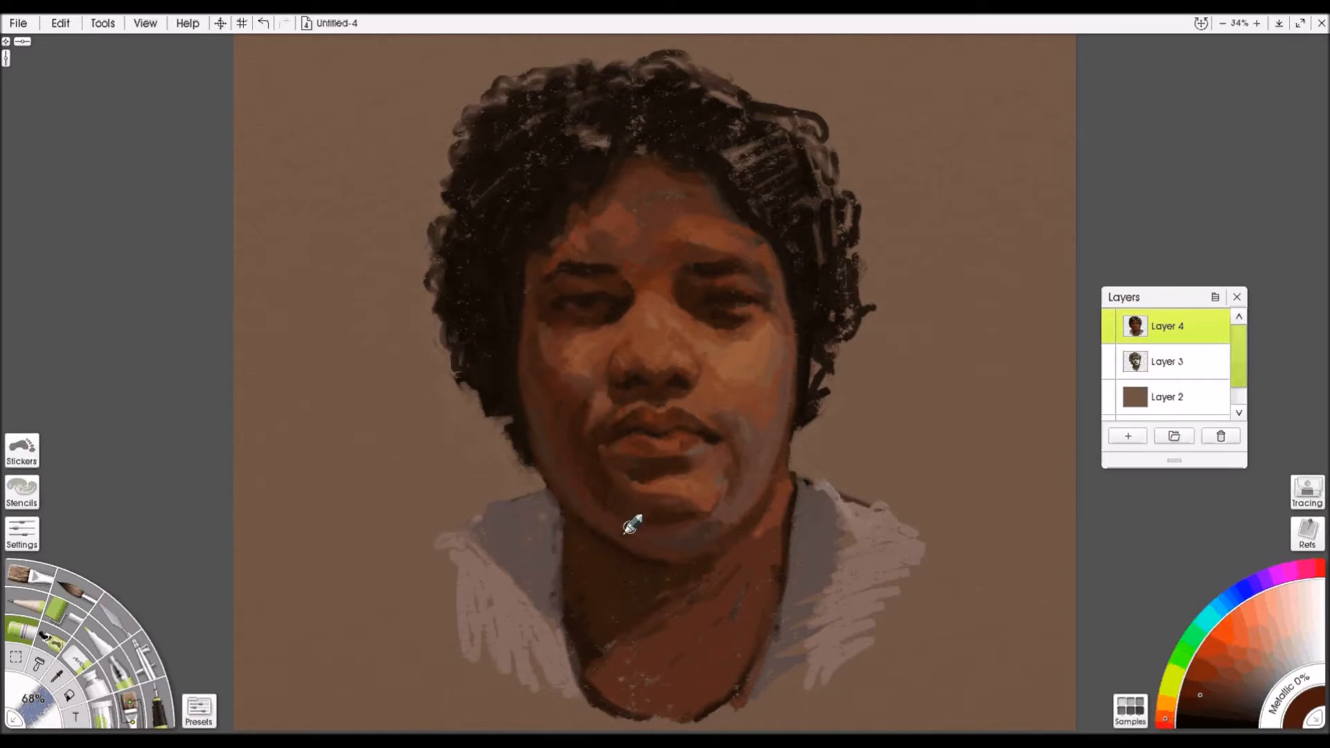
mouse_move(726, 490)
left_mouse_down()
mouse_move(735, 442)
mouse_move(725, 477)
left_mouse_up()
left_click(681, 499, "alt")
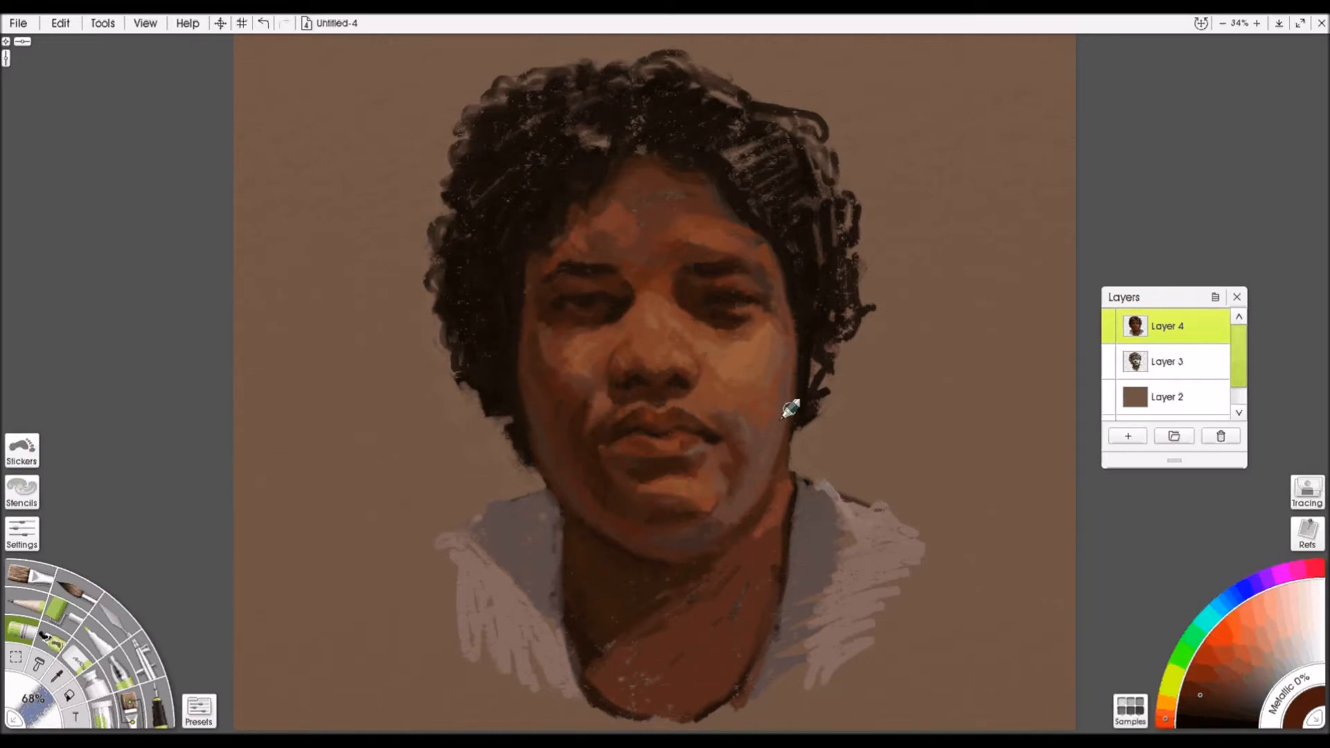
left_click(756, 418, "alt")
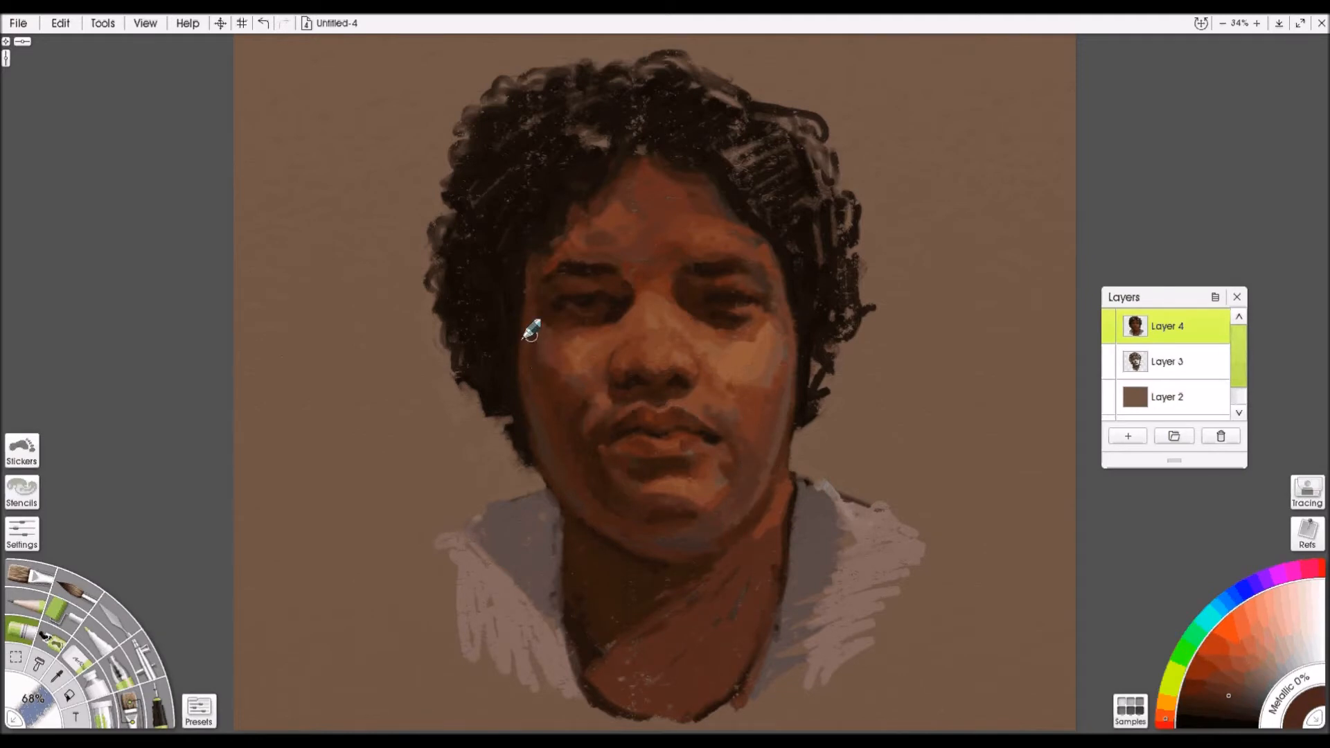
- Sample skin tones across the face and neck to refine the cheeks, eyes and neck, and add muted brown reflected light along the jaw
left_click(779, 504, "alt")
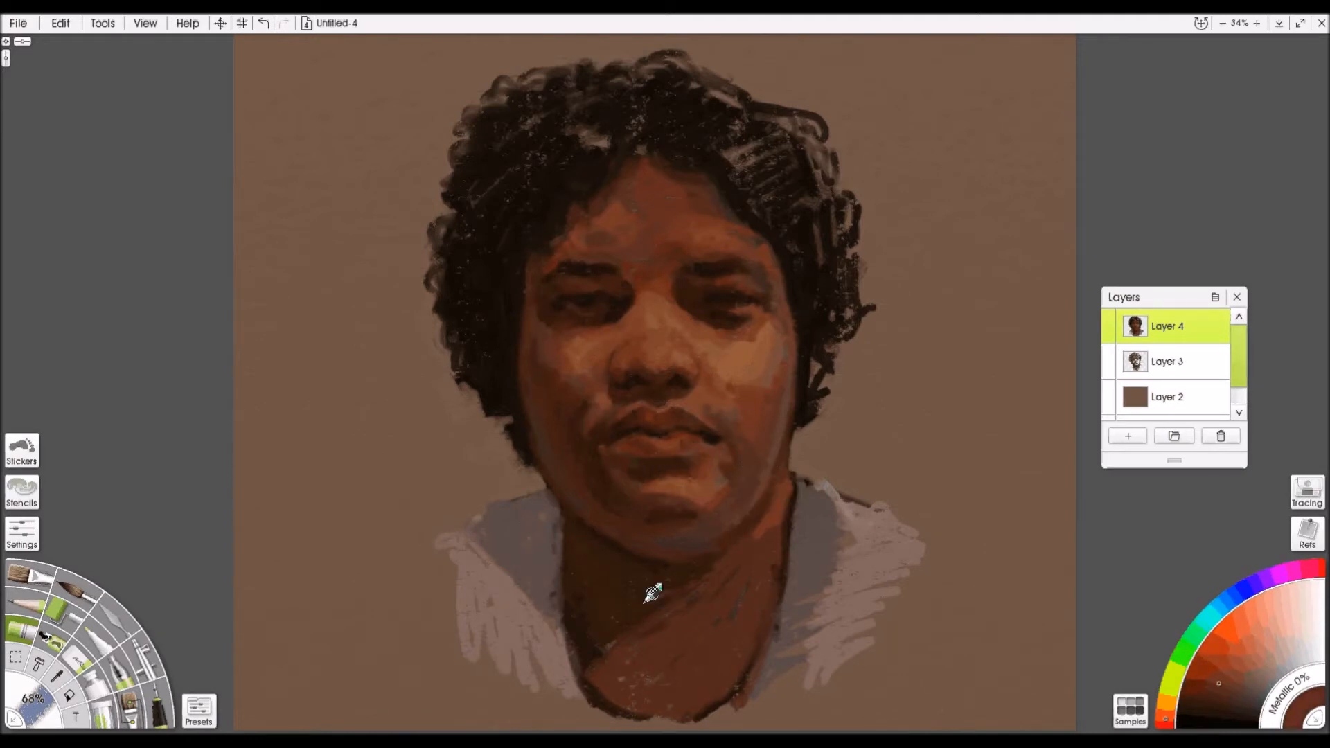
left_click(669, 320, "alt")
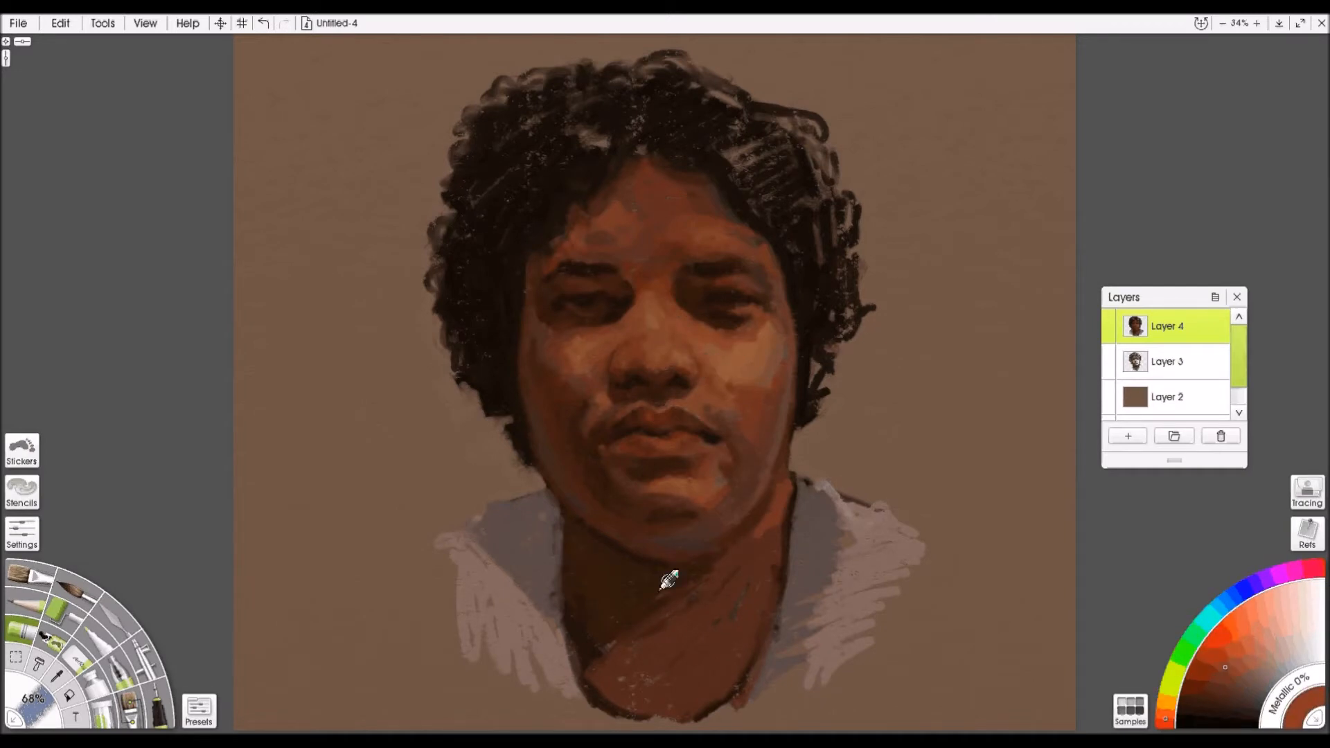
left_click(779, 396, "alt")
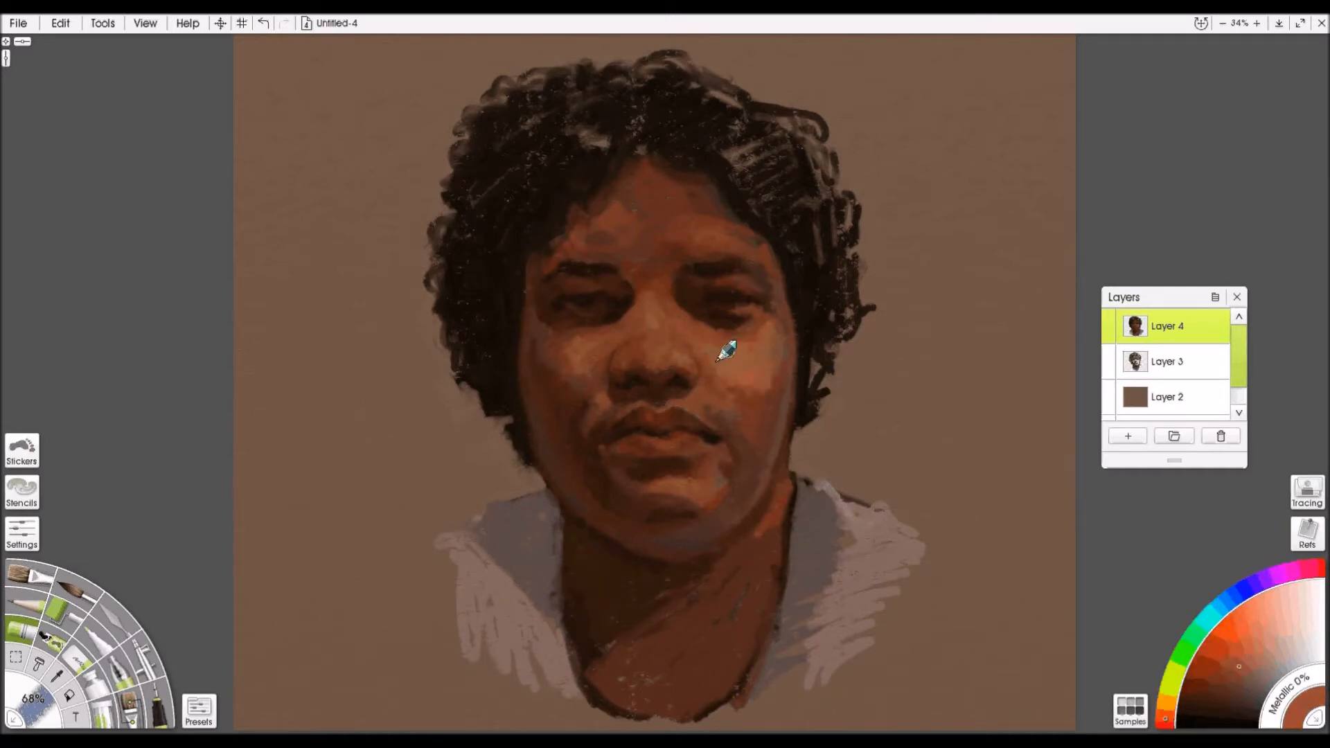
left_click(744, 274, "alt")
left_click(731, 401, "alt")
left_click(726, 340, "alt")
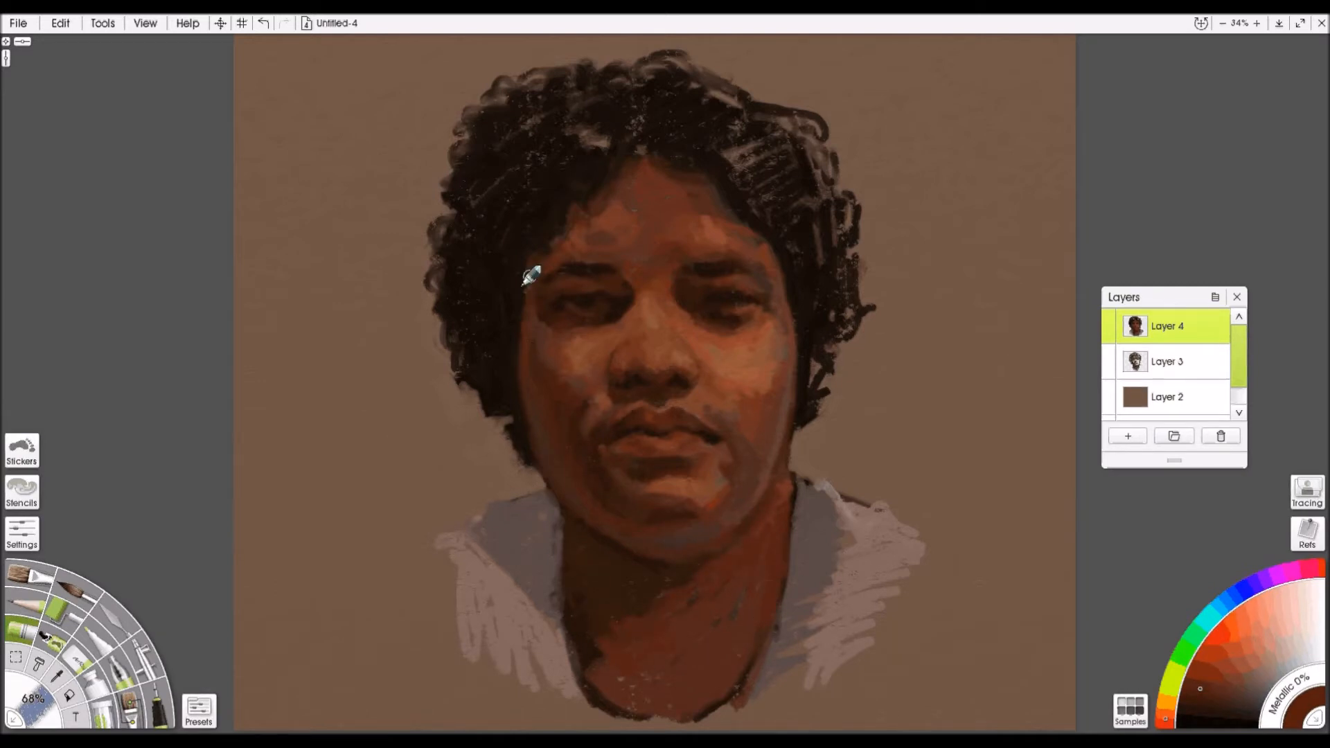
left_click(1230, 696)
left_click(1236, 692)
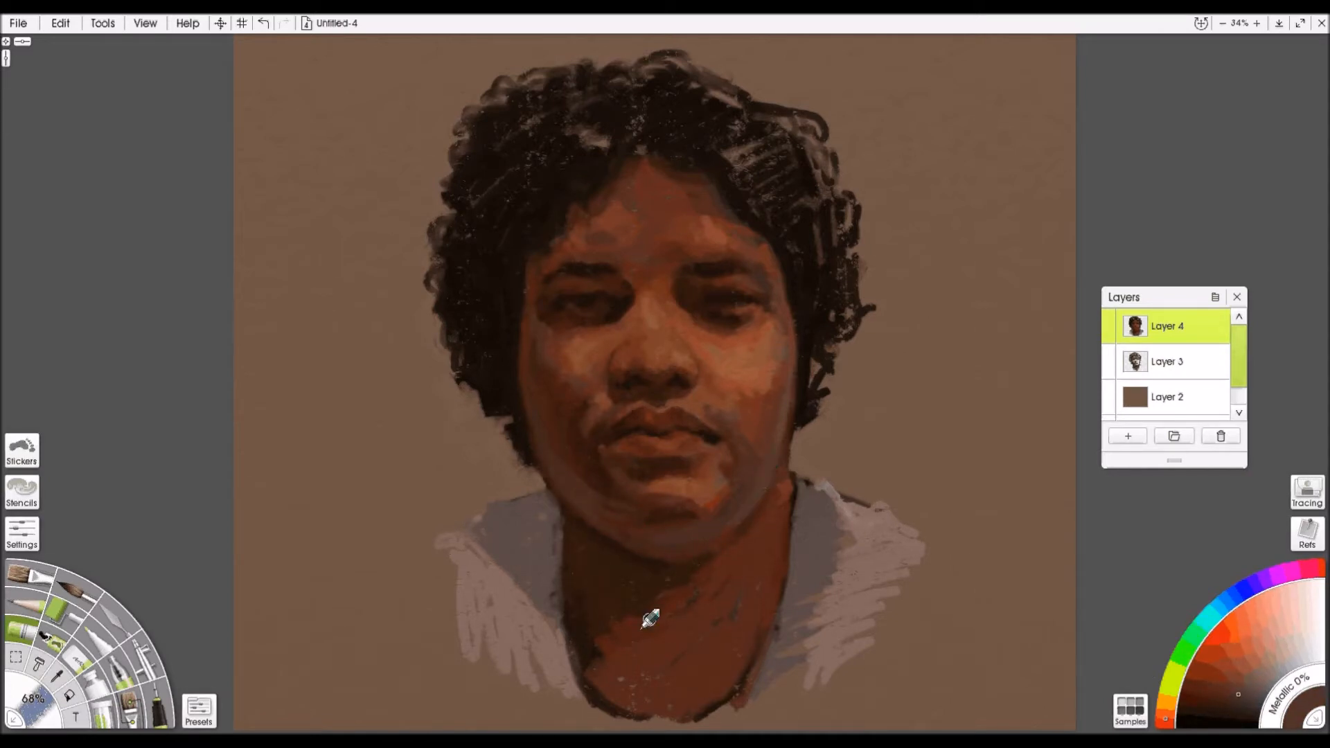
- Sample the hoodie's grey and block in darker grey over the collar, shoulder and front edge around the neckline
mouse_move(438, 551)
left_mouse_down()
mouse_move(452, 605)
mouse_move(436, 562)
mouse_move(436, 600)
left_mouse_up()
left_click(440, 560, "alt")
left_click(521, 505, "alt")
mouse_move(524, 501)
left_mouse_down()
mouse_move(554, 530)
mouse_move(526, 542)
mouse_move(550, 543)
mouse_move(530, 624)
mouse_move(588, 714)
left_mouse_up()
mouse_move(498, 547)
left_mouse_down()
mouse_move(531, 603)
mouse_move(473, 544)
mouse_move(540, 498)
mouse_move(441, 555)
mouse_move(481, 605)
mouse_move(494, 567)
mouse_move(486, 595)
mouse_move(526, 677)
mouse_move(457, 546)
mouse_move(577, 710)
left_mouse_up()
mouse_move(804, 476)
left_mouse_down()
mouse_move(799, 539)
mouse_move(840, 500)
mouse_move(848, 691)
left_mouse_up()
left_click_drag(747, 685, 703, 727)
left_click_drag(582, 700, 630, 729)
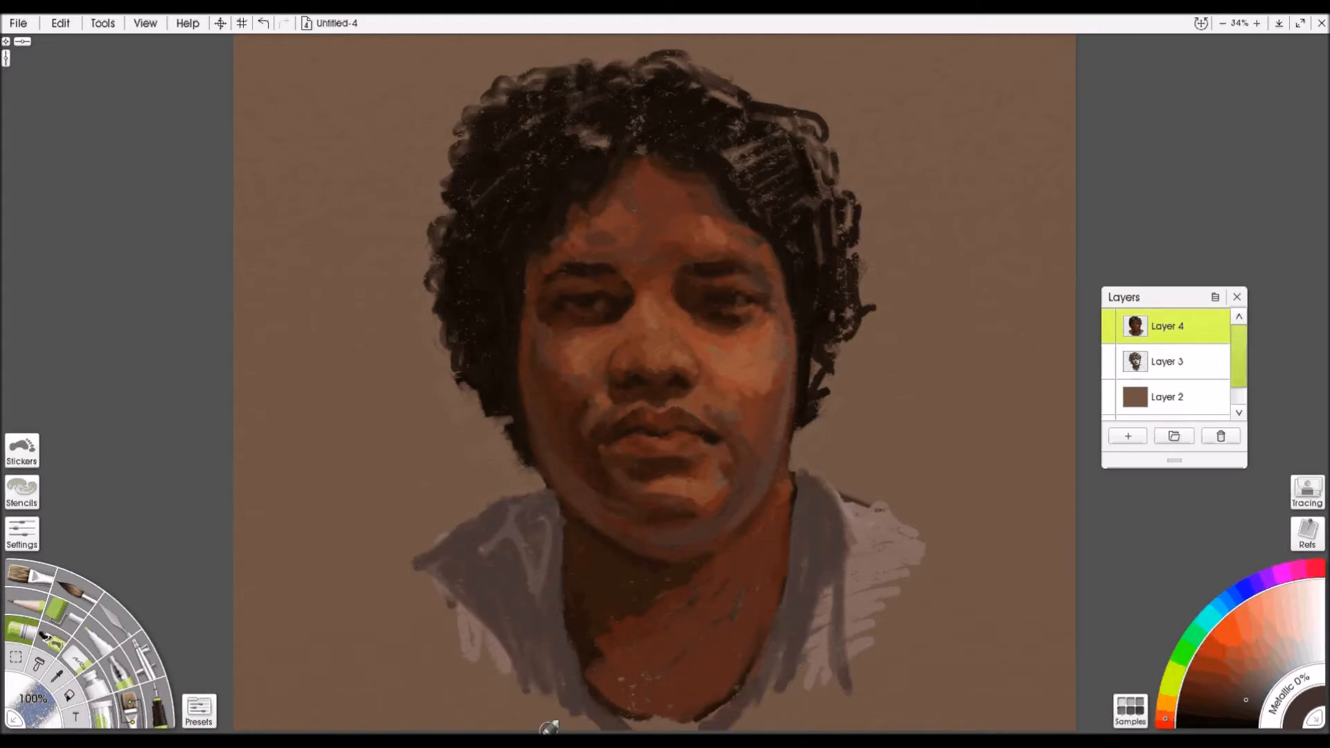
- Pick a near-black colour and fill the gaps in the curls at the crown and down the side of the hair
left_click(1213, 721)
left_click_drag(610, 132, 651, 71)
mouse_move(762, 131)
left_mouse_down()
mouse_move(611, 151)
mouse_move(621, 137)
mouse_move(765, 131)
mouse_move(751, 104)
mouse_move(802, 184)
mouse_move(817, 286)
mouse_move(861, 282)
mouse_move(811, 368)
mouse_move(835, 366)
mouse_move(797, 399)
left_mouse_up()
- Pick progressively lighter greys and model the fabric folds on both sides of the hoodie
left_click(1248, 698)
left_click_drag(425, 581, 537, 684)
left_click(1259, 688)
left_click_drag(815, 670, 780, 682)
mouse_move(839, 539)
left_mouse_down()
mouse_move(870, 510)
mouse_move(870, 629)
left_mouse_up()
- Pick a light mauve grey and paint highlights along the hoodie's folds and outer shoulder edges
left_click(1269, 672)
left_click_drag(851, 497, 860, 588)
left_click_drag(421, 597, 465, 708)
left_click_drag(415, 566, 400, 578)
left_click_drag(828, 584, 807, 711)
left_click_drag(822, 627, 796, 711)
mouse_move(823, 644)
left_mouse_down()
mouse_move(832, 704)
mouse_move(848, 591)
left_mouse_up()
left_click_drag(885, 518, 940, 559)
mouse_move(882, 530)
left_mouse_down()
mouse_move(877, 605)
mouse_move(958, 565)
left_mouse_up()
- Pick a muted olive tone and brush it into the background beside the hair and above both shoulders
left_click(1167, 707)
left_click(1246, 687)
mouse_move(457, 509)
left_mouse_down()
mouse_move(498, 473)
mouse_move(459, 520)
left_mouse_up()
mouse_move(821, 438)
left_mouse_down()
mouse_move(816, 466)
mouse_move(793, 418)
left_mouse_up()
mouse_move(478, 402)
left_mouse_down()
mouse_move(500, 424)
mouse_move(455, 501)
mouse_move(405, 540)
left_mouse_up()
left_click_drag(859, 463, 907, 459)
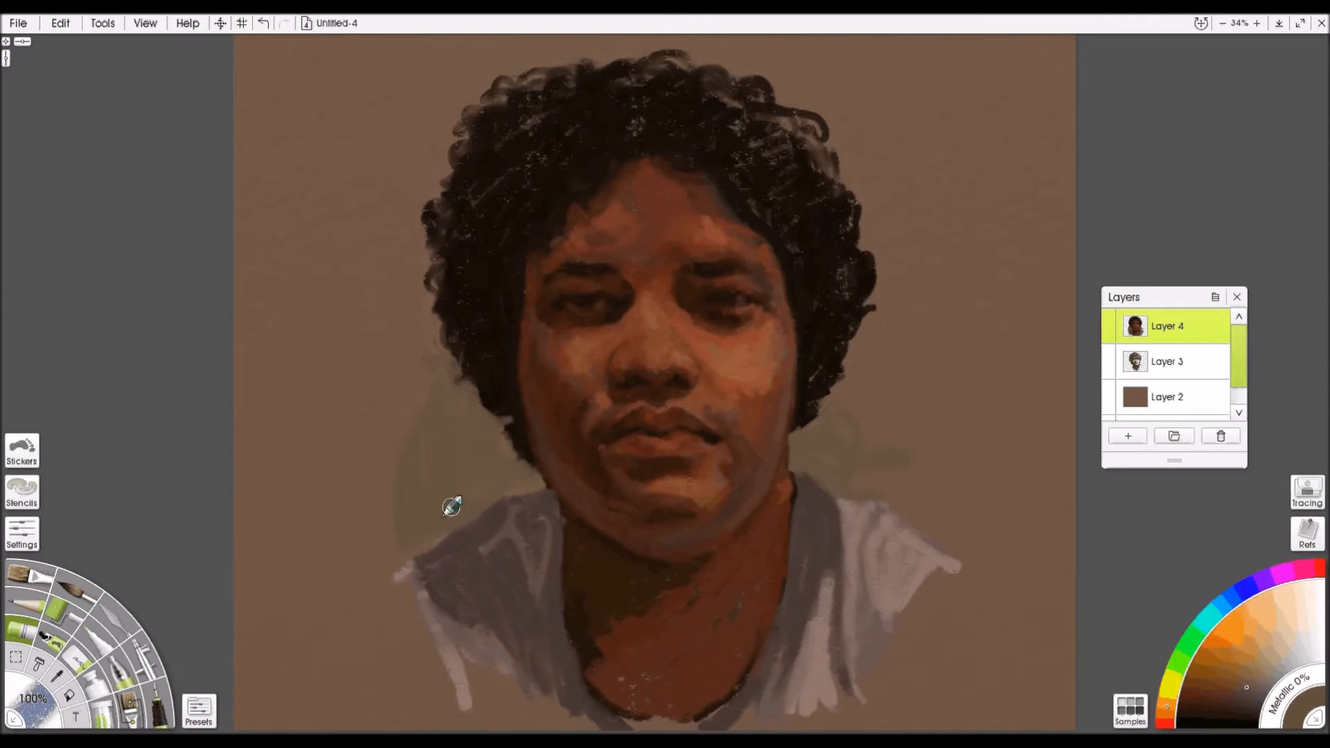
- Pick warm browns, paint both ears at the hair's edges, and add matching tones to the cheek's edge and the neck
left_click(1166, 713)
left_click(1225, 686)
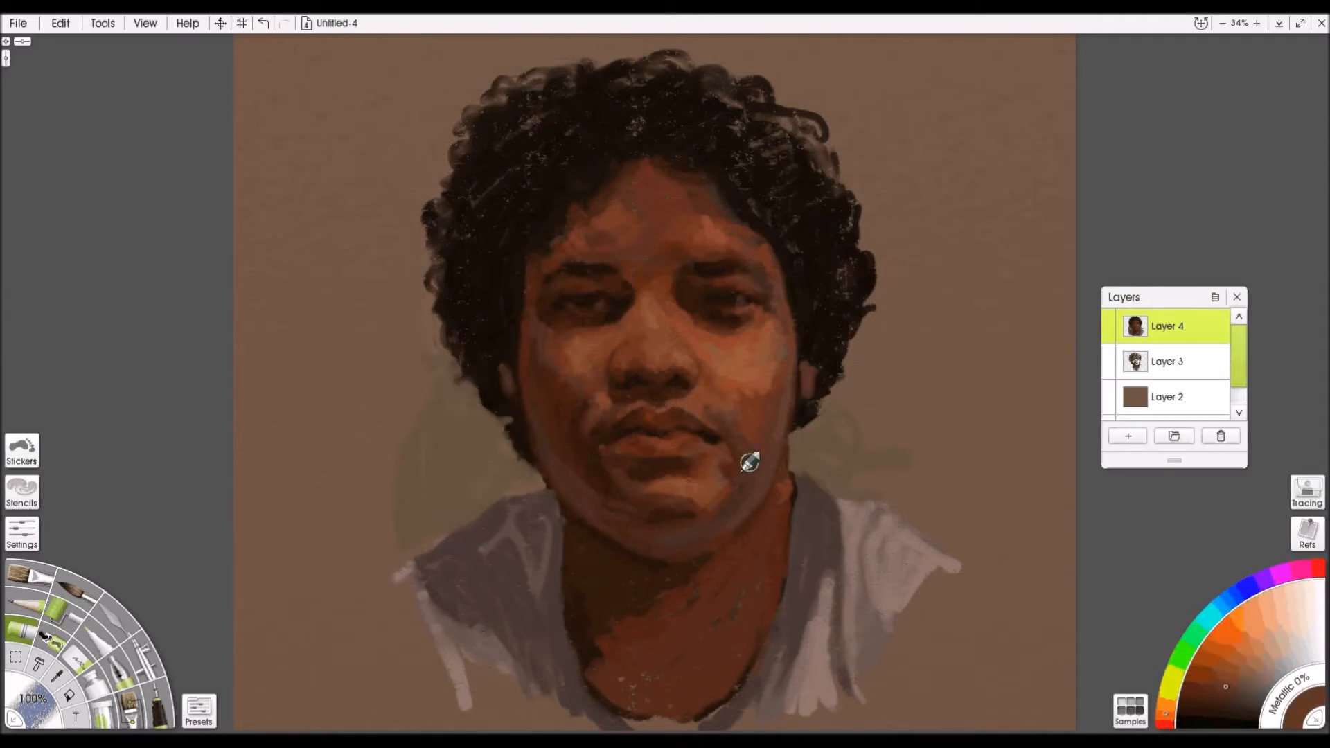
left_click_drag(741, 572, 738, 593)
left_click(1217, 674)
left_click_drag(773, 365, 767, 381)
left_click_drag(780, 505, 769, 532)
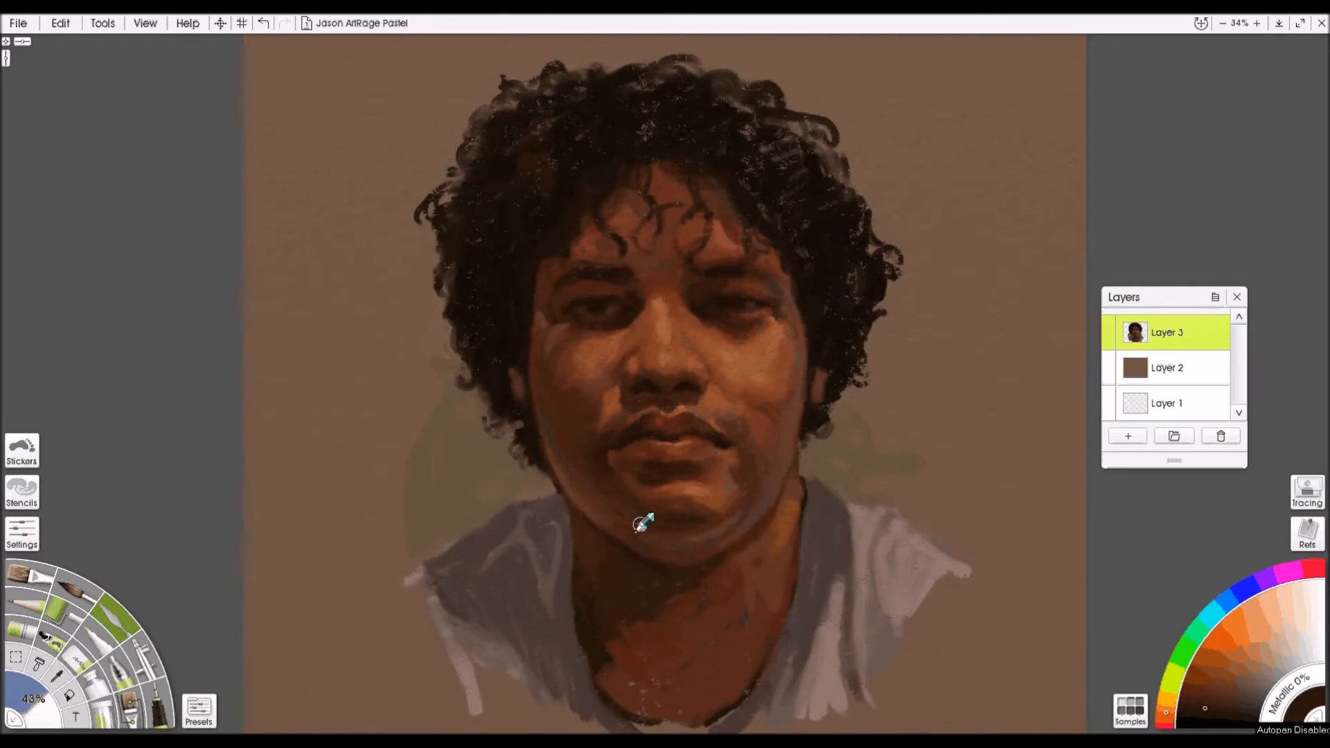
- Smooth the pastel strokes on the neck and in the hair with the Palette Knife, and reduce its size to 39%
left_click(18, 635)
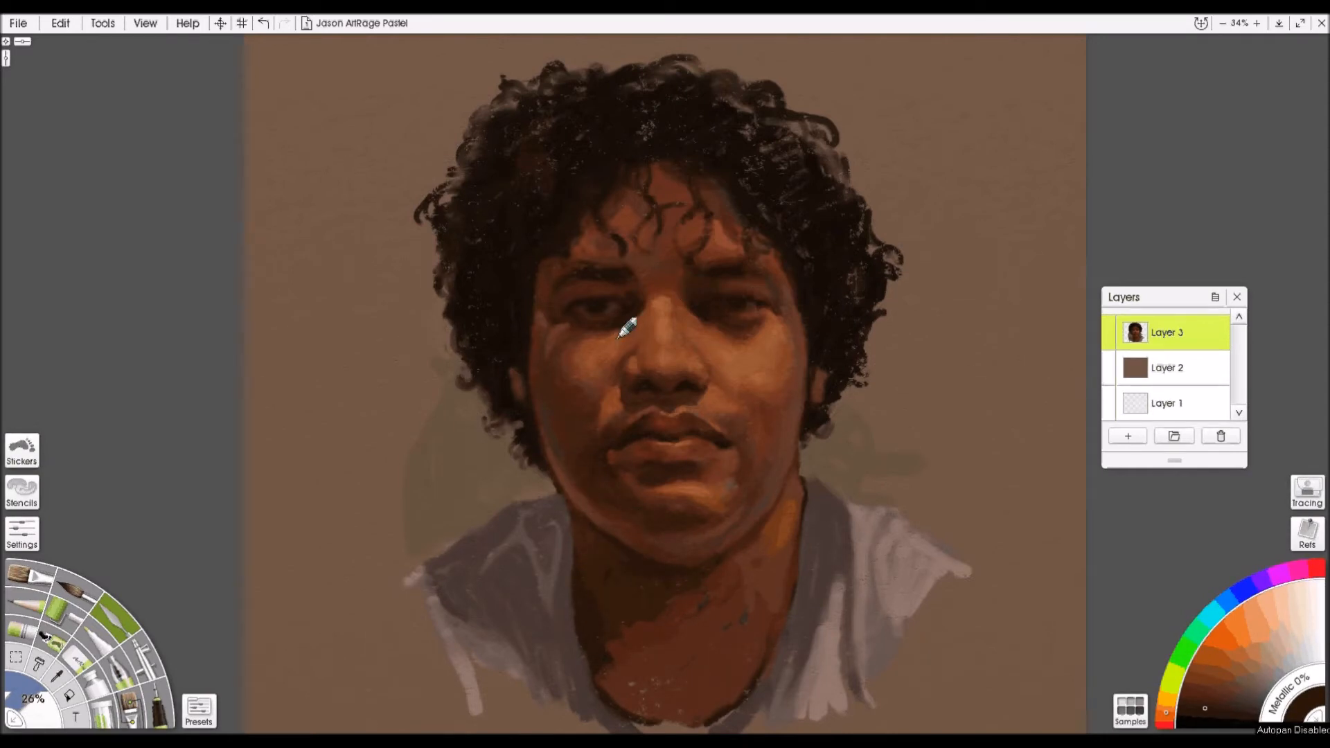
mouse_move(760, 505)
left_mouse_down()
mouse_move(748, 595)
mouse_move(604, 621)
mouse_move(654, 641)
mouse_move(661, 603)
mouse_move(692, 606)
mouse_move(596, 663)
mouse_move(602, 695)
mouse_move(640, 687)
mouse_move(680, 721)
left_mouse_up()
left_click_drag(585, 597, 594, 575)
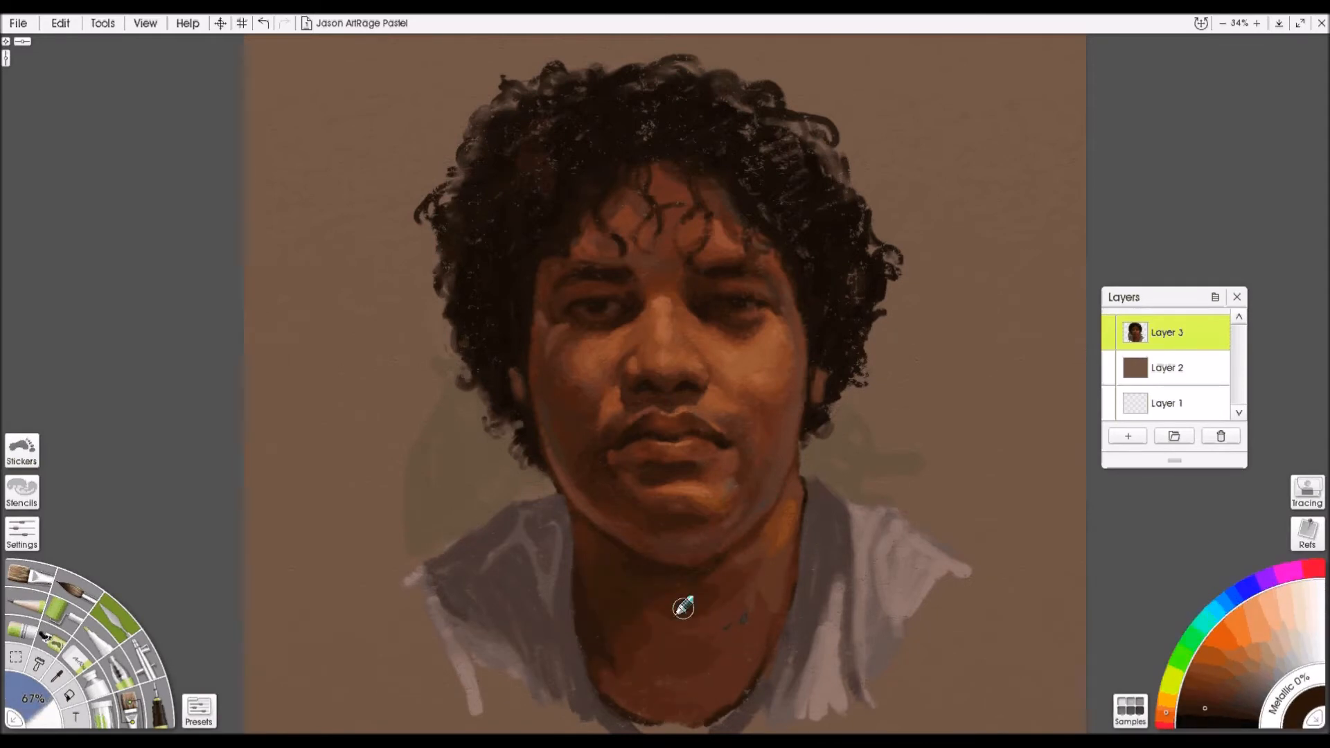
mouse_move(630, 71)
left_mouse_down()
mouse_move(678, 66)
mouse_move(766, 168)
mouse_move(702, 126)
mouse_move(438, 285)
left_mouse_up()
mouse_move(874, 253)
left_mouse_down()
mouse_move(857, 182)
mouse_move(748, 182)
mouse_move(615, 156)
mouse_move(458, 303)
left_mouse_up()
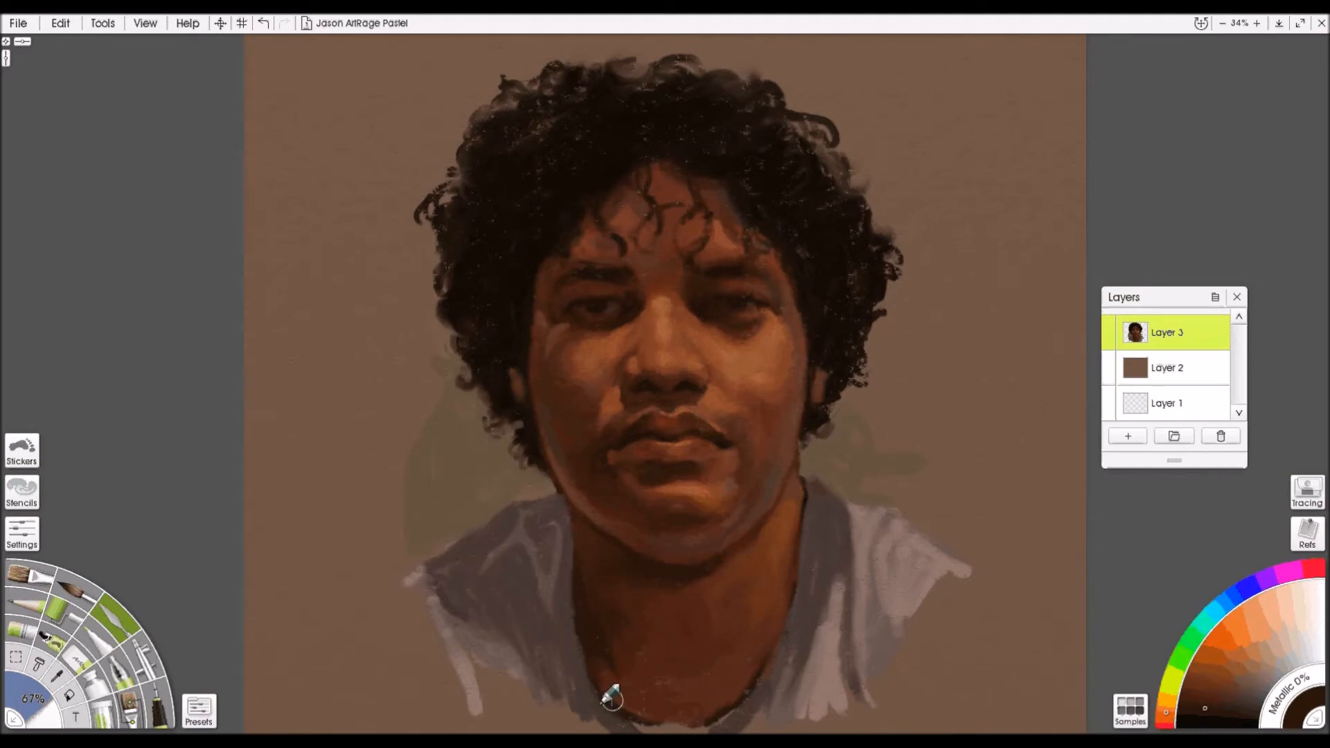
left_click(31, 700)
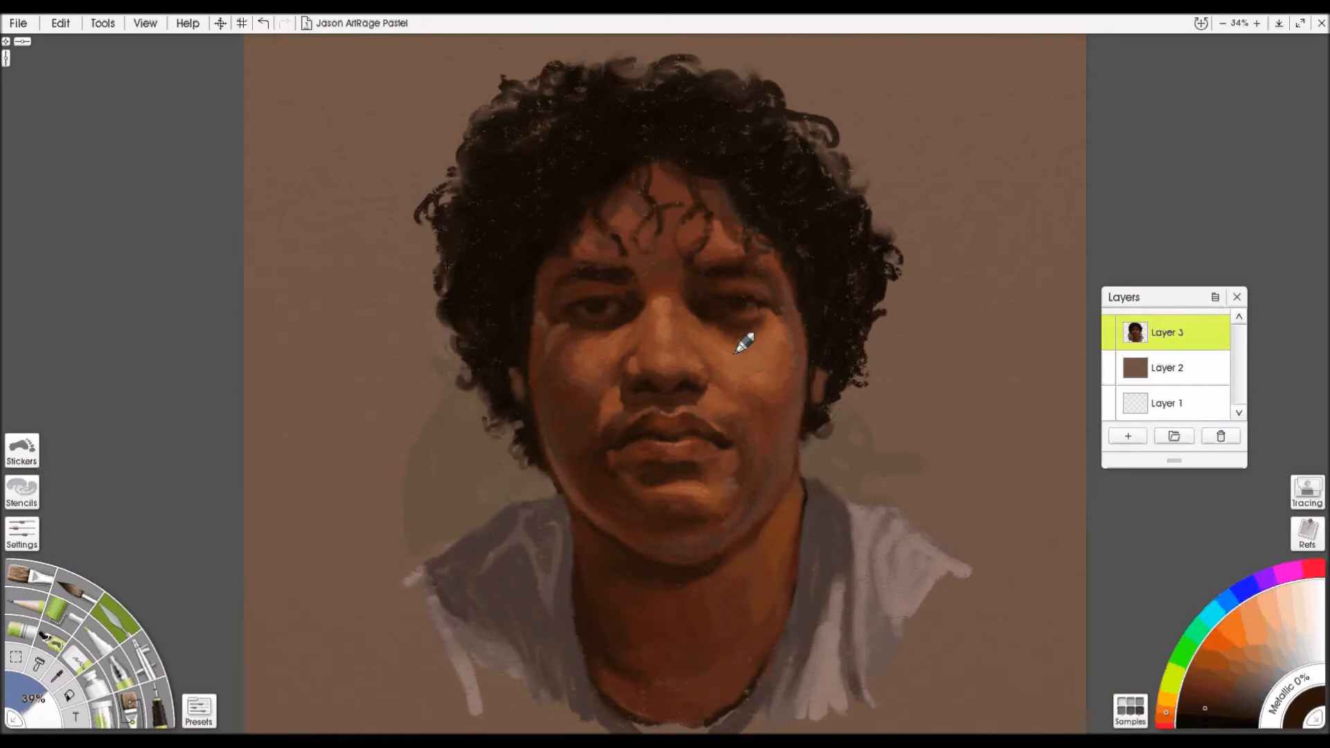
- Pick a dark green and paint curls across the top of the hair with the pastel at 89% size
left_click(1173, 682)
left_click(1194, 708)
mouse_move(781, 123)
left_mouse_down()
mouse_move(795, 158)
mouse_move(809, 129)
mouse_move(704, 74)
mouse_move(666, 106)
mouse_move(642, 72)
mouse_move(832, 167)
mouse_move(801, 216)
mouse_move(807, 187)
mouse_move(828, 169)
left_mouse_up()
mouse_move(673, 151)
left_mouse_down()
mouse_move(717, 158)
mouse_move(753, 104)
mouse_move(847, 208)
mouse_move(769, 215)
mouse_move(790, 248)
mouse_move(829, 213)
mouse_move(603, 99)
mouse_move(516, 117)
mouse_move(526, 139)
mouse_move(607, 186)
mouse_move(602, 107)
left_mouse_up()
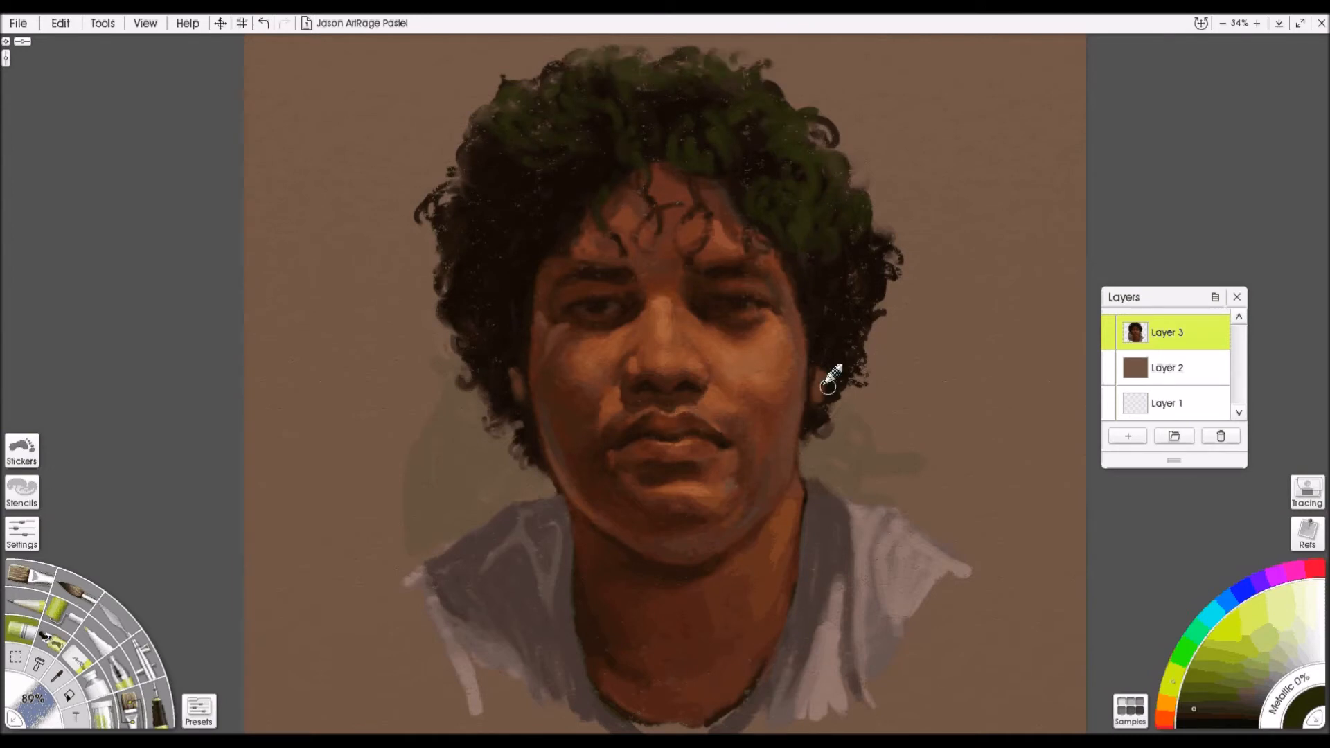
- Pick dark olive-brown tones, tint the curls on both sides of the hair, and sample the neck's reddish brown
left_click(1182, 710)
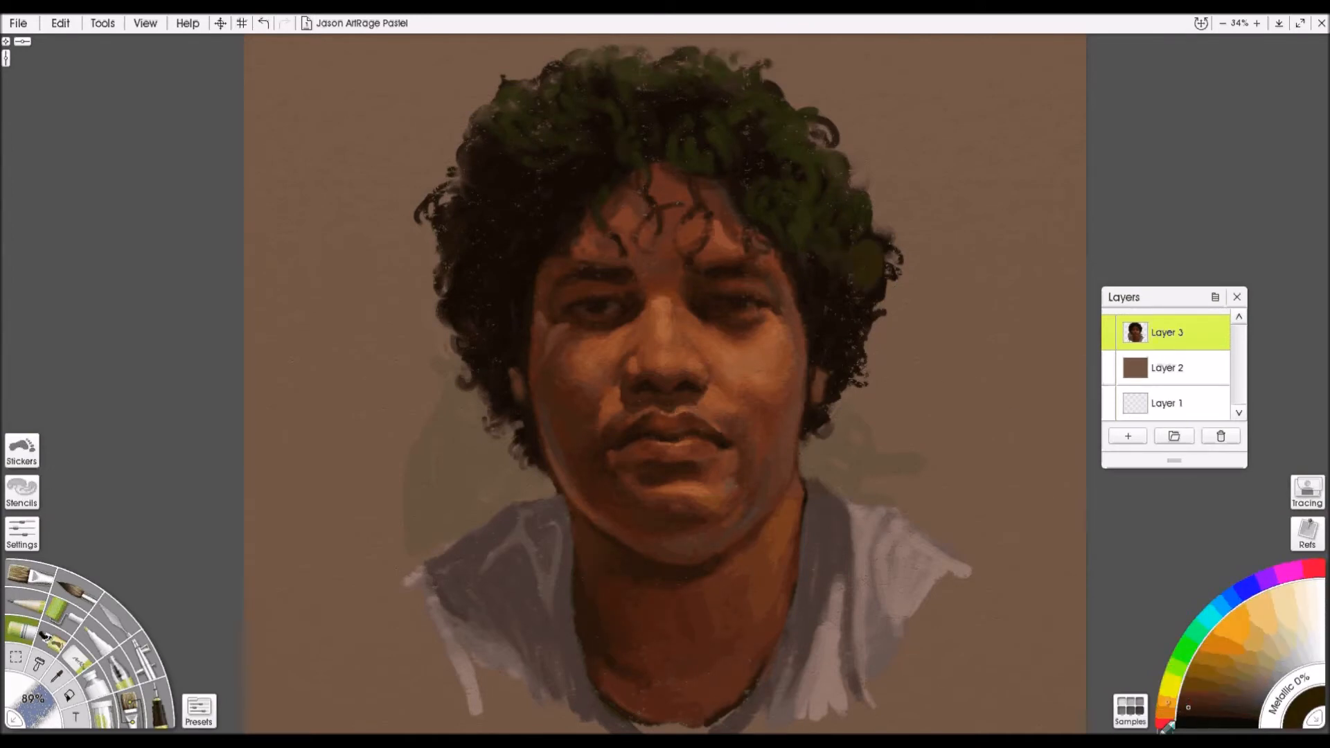
left_click_drag(862, 309, 840, 346)
left_click(1166, 707)
left_click_drag(452, 241, 469, 321)
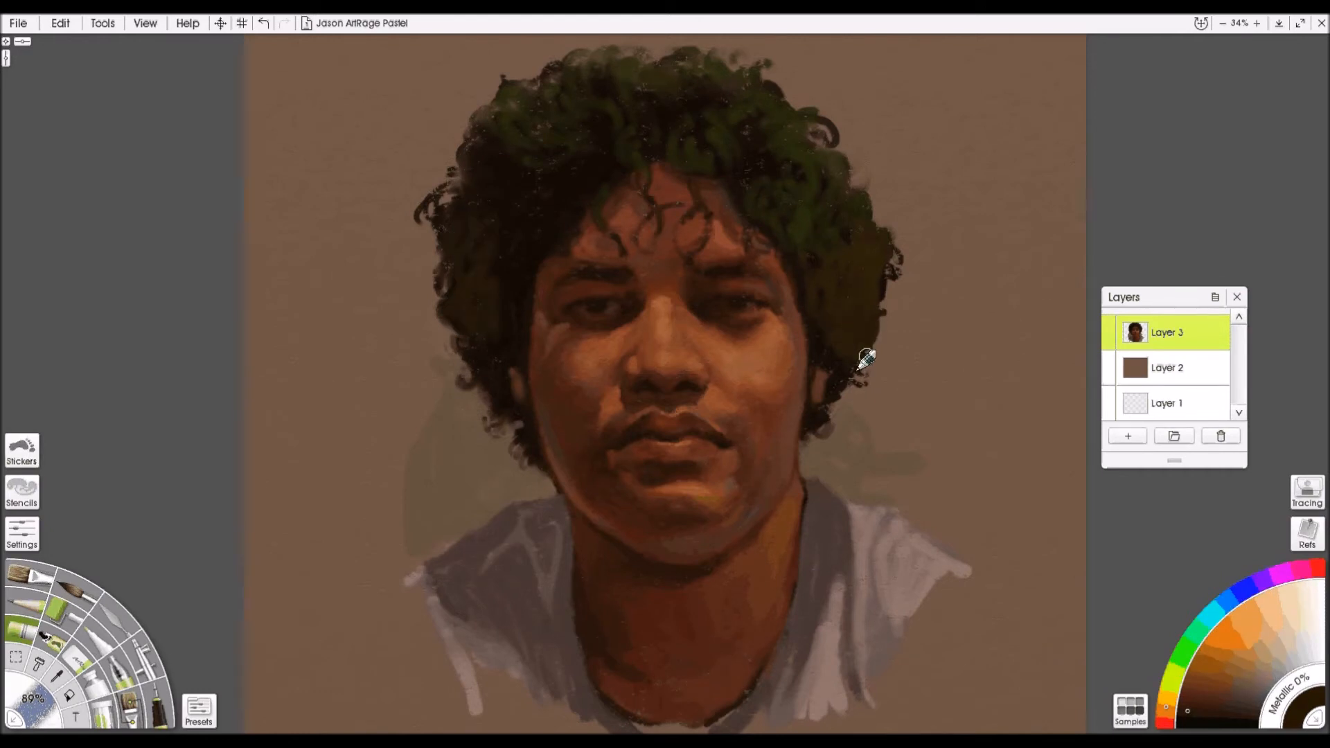
left_click(721, 589, "alt")
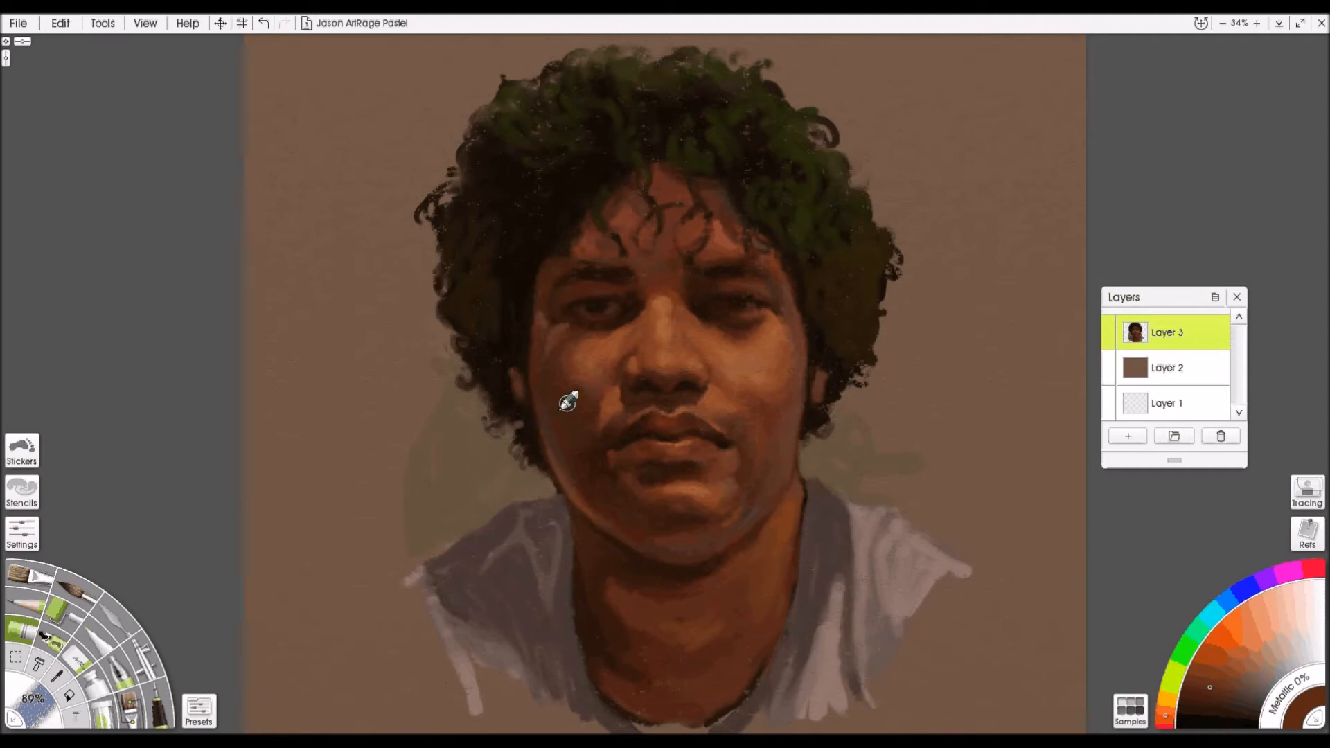
- Sample the jaw's reddish brown, pick a darker brown, and shade the lower neck along the shirt collar
left_click(612, 533, "alt")
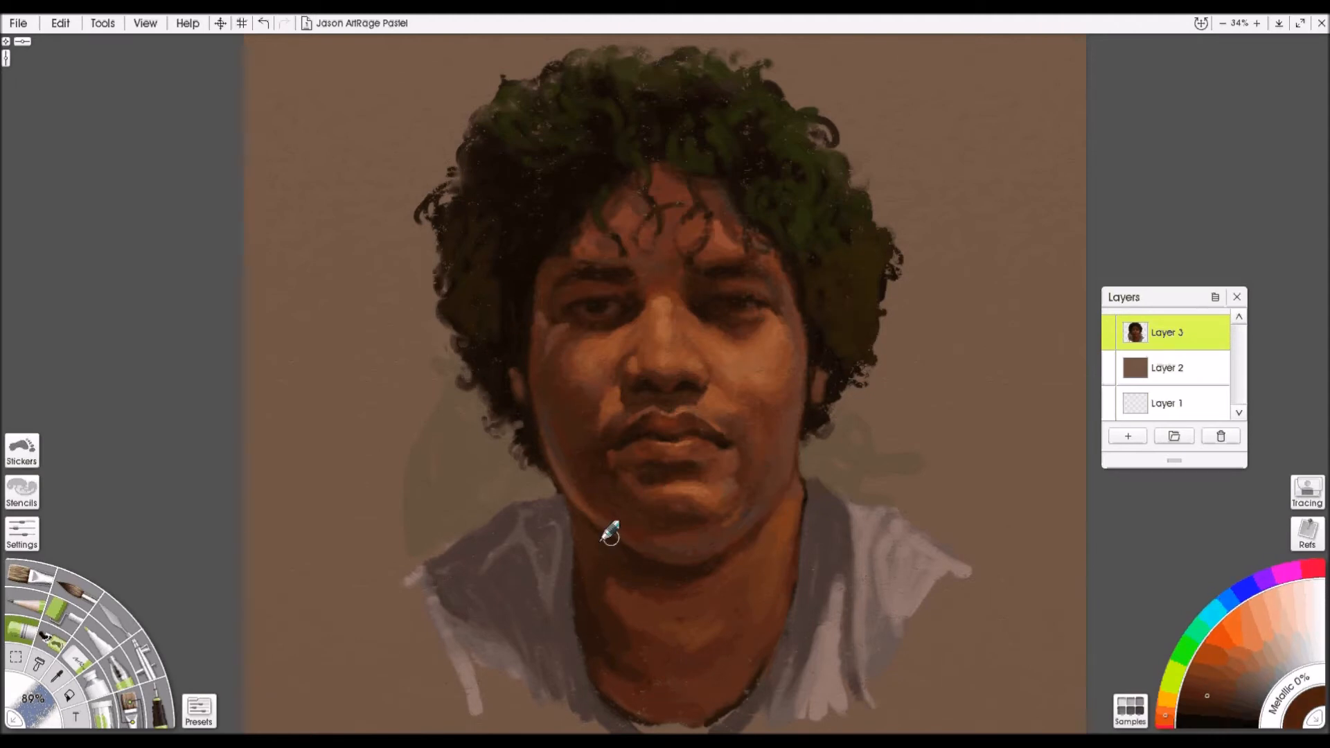
left_click_drag(607, 689, 625, 674)
left_click(1201, 705)
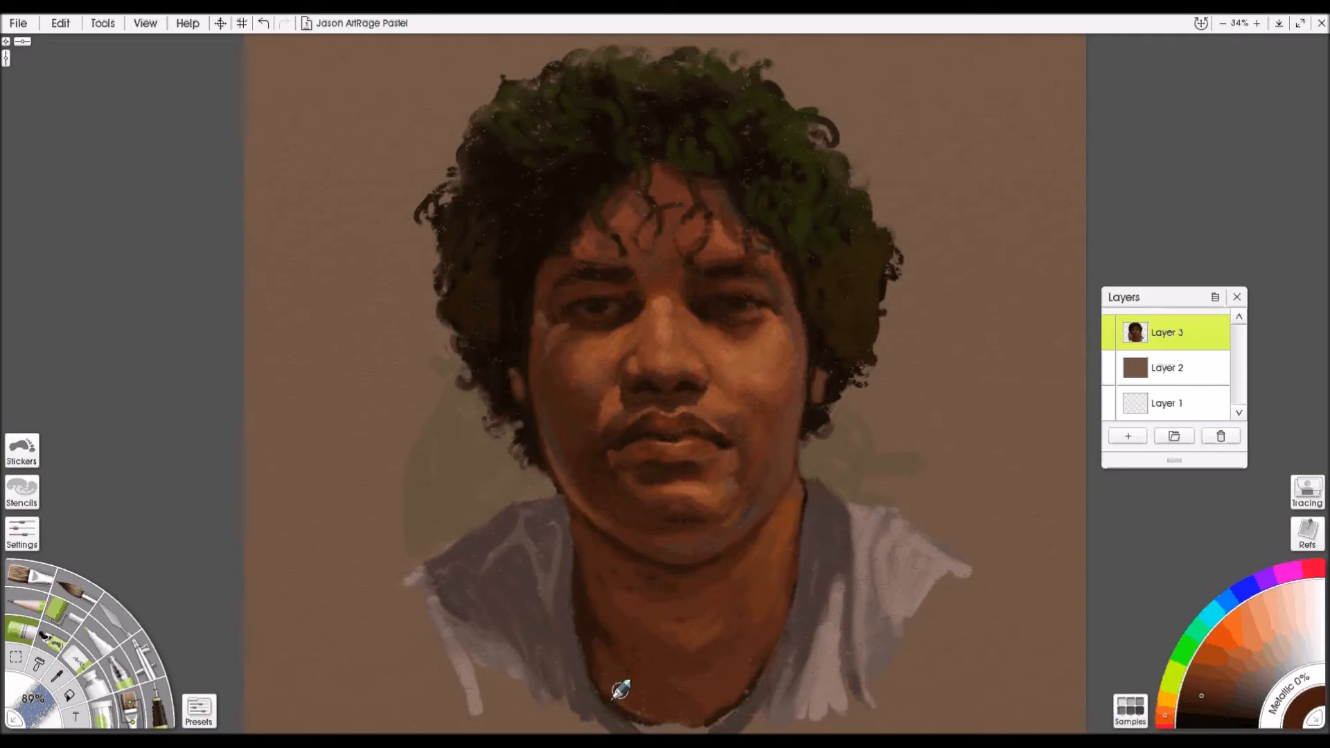
left_click_drag(740, 697, 749, 682)
left_click_drag(682, 722, 744, 667)
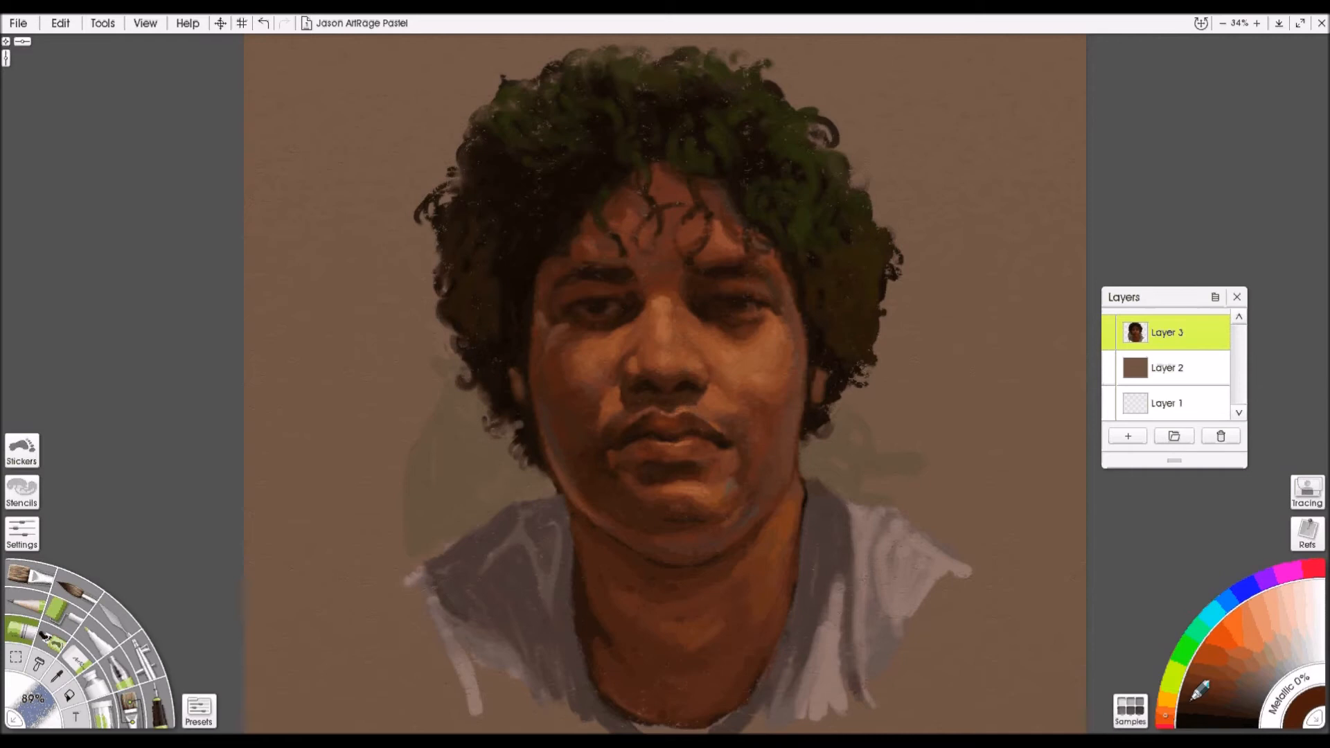
- Reduce the pastel to 58% and work sampled and picked skin tones into the cheek beneath the eye on the canvas's right
left_click(768, 449, "alt")
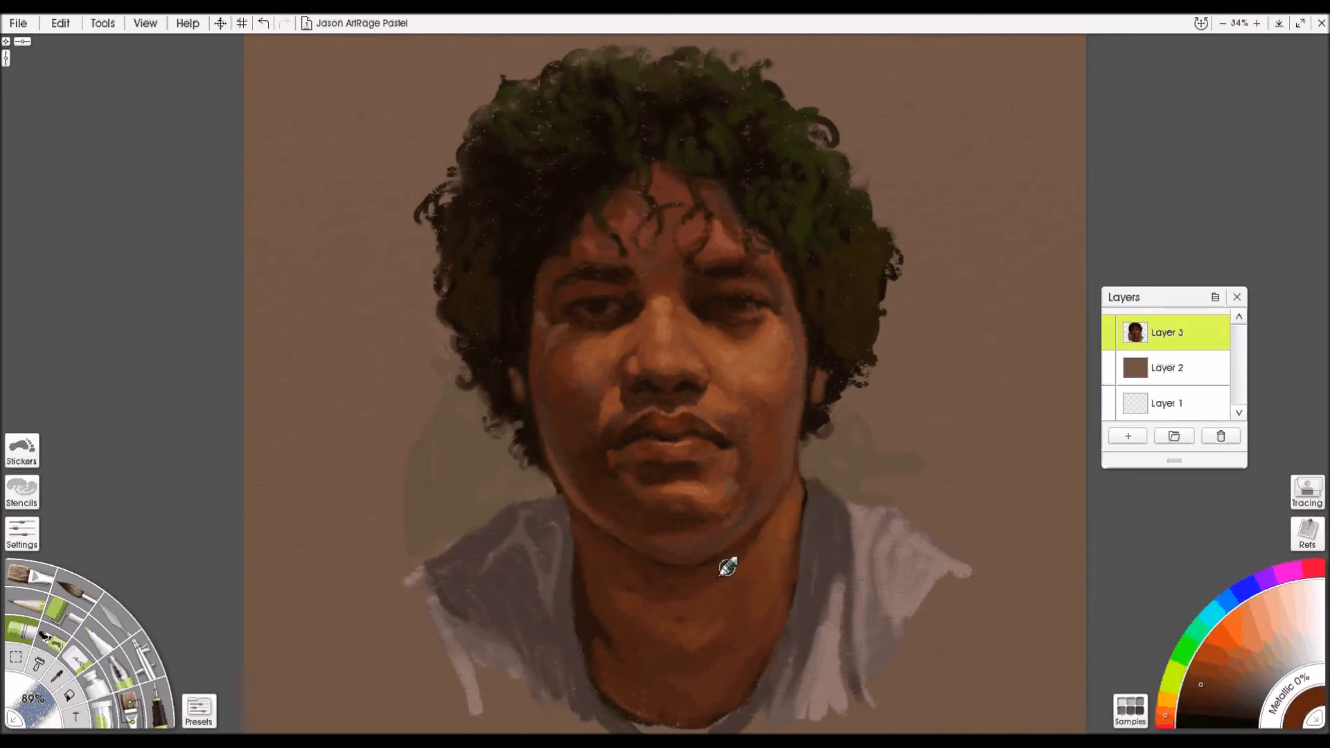
left_click_drag(37, 701, 18, 665)
left_click(723, 376, "alt")
left_click(1250, 670)
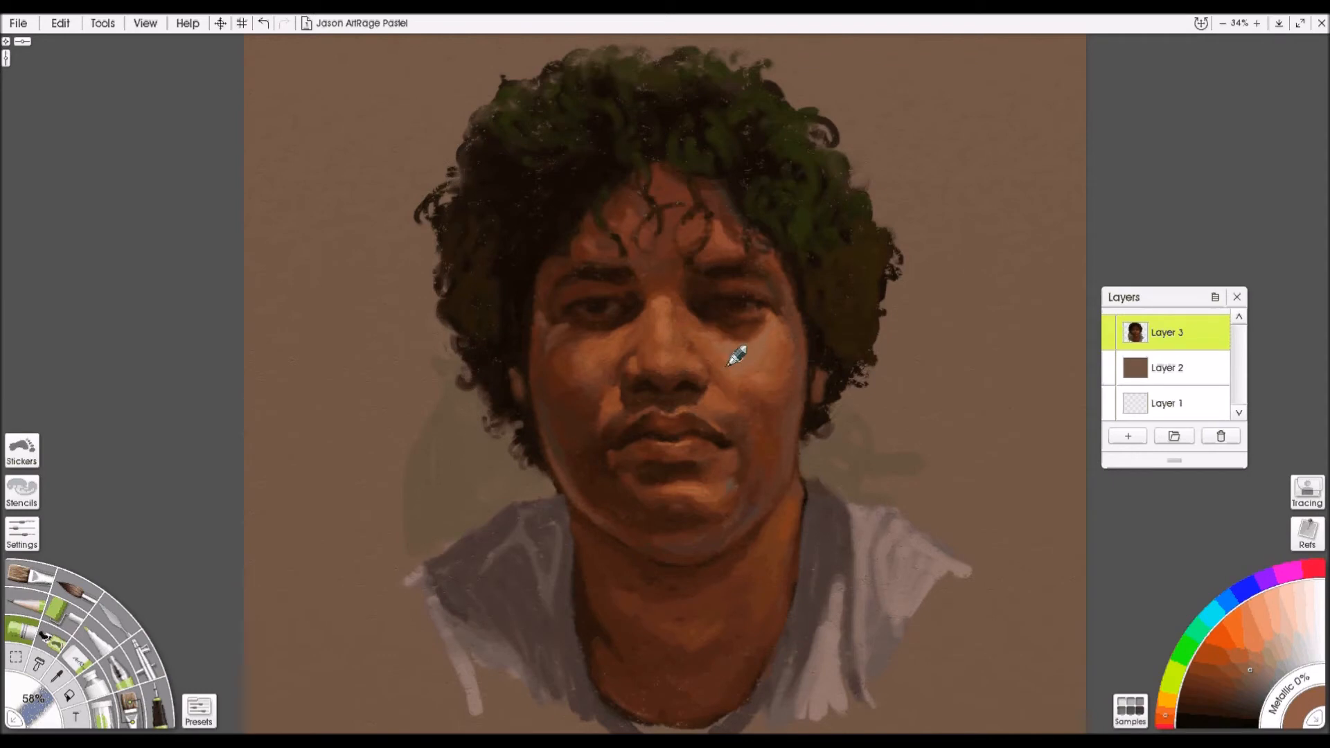
left_click(753, 349, "alt")
left_click(757, 345, "alt")
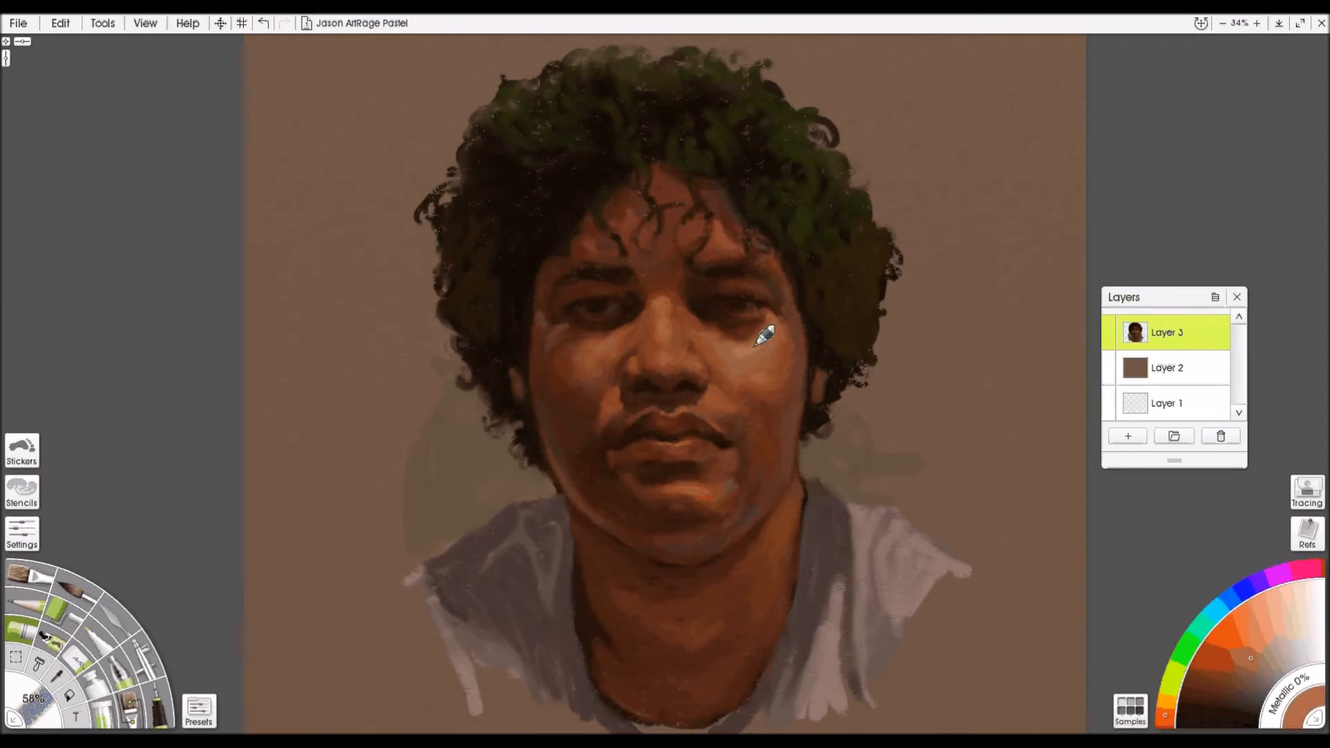
- Reduce the pastel to 42% and refine the cheeks and forehead with warm browns sampled from the face and picked by hand
left_click_drag(38, 701, 27, 683)
left_click(670, 514, "alt")
left_click(642, 578, "alt")
left_click(735, 395, "alt")
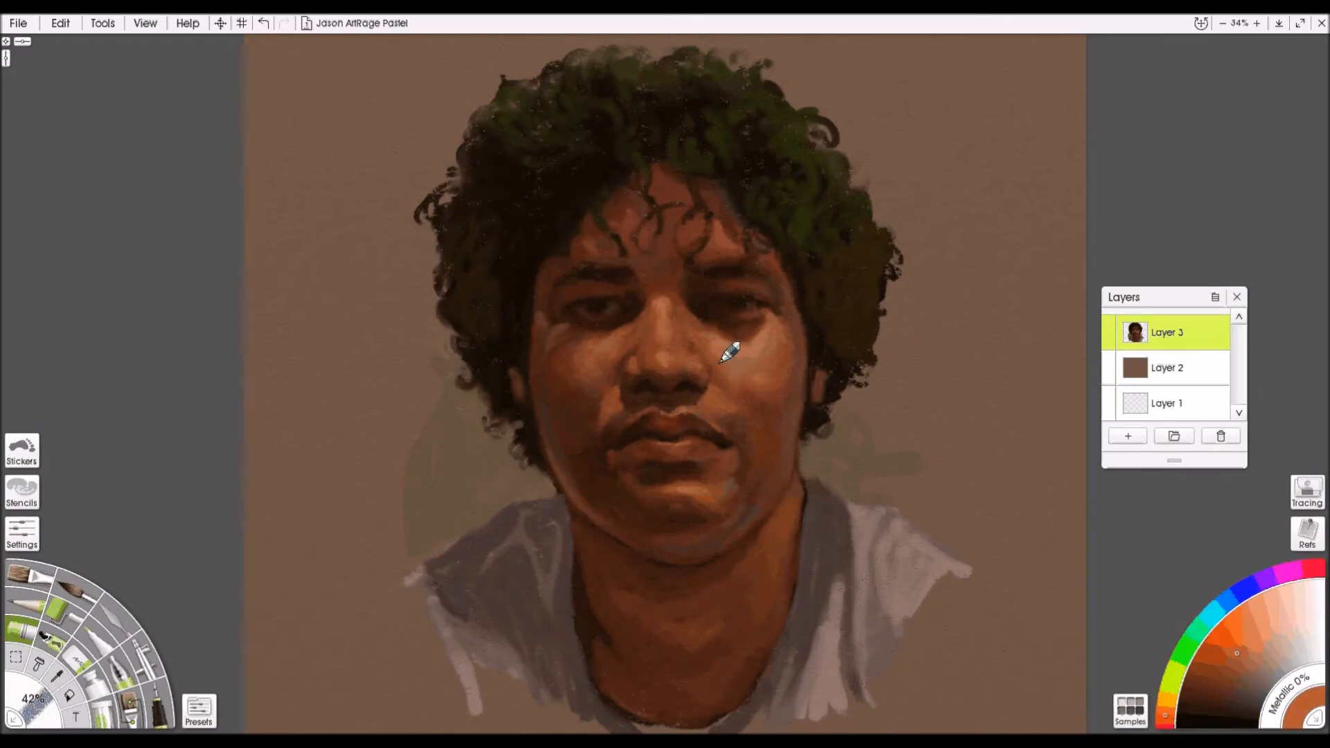
left_click(600, 467, "alt")
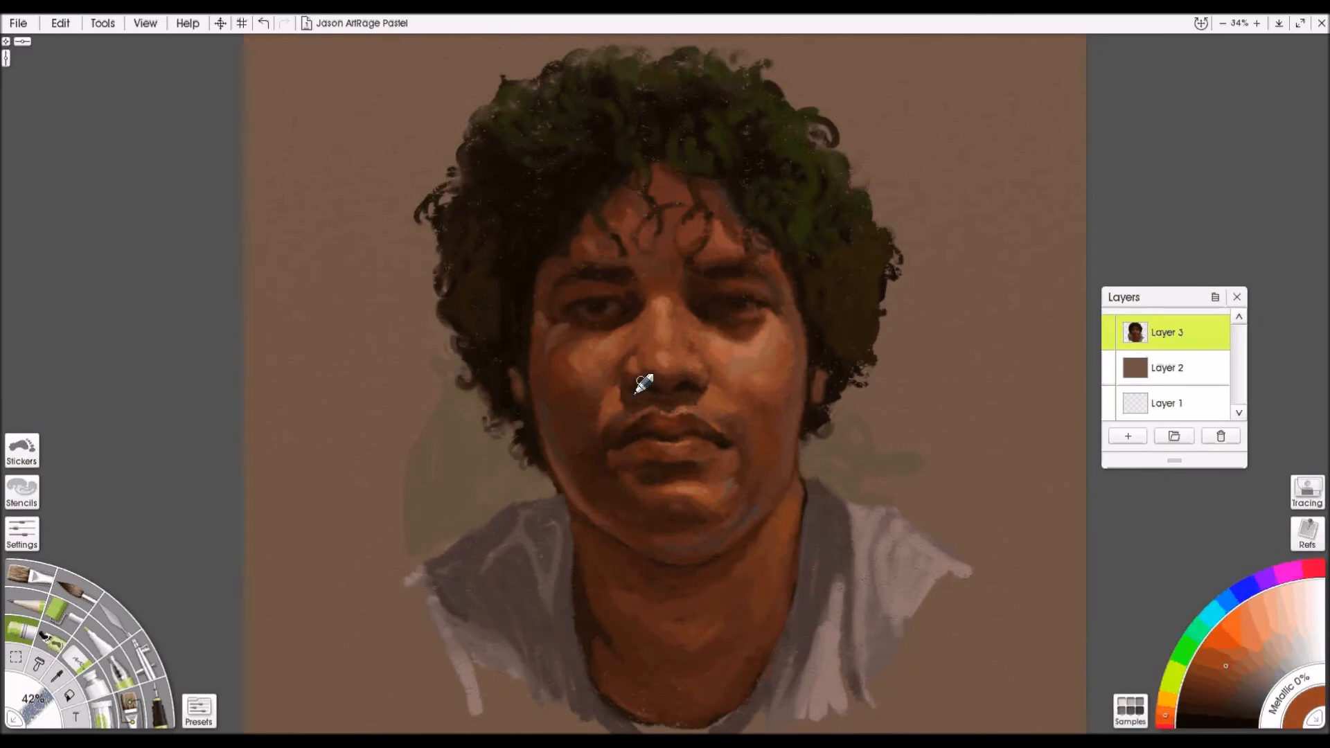
left_click(1231, 659)
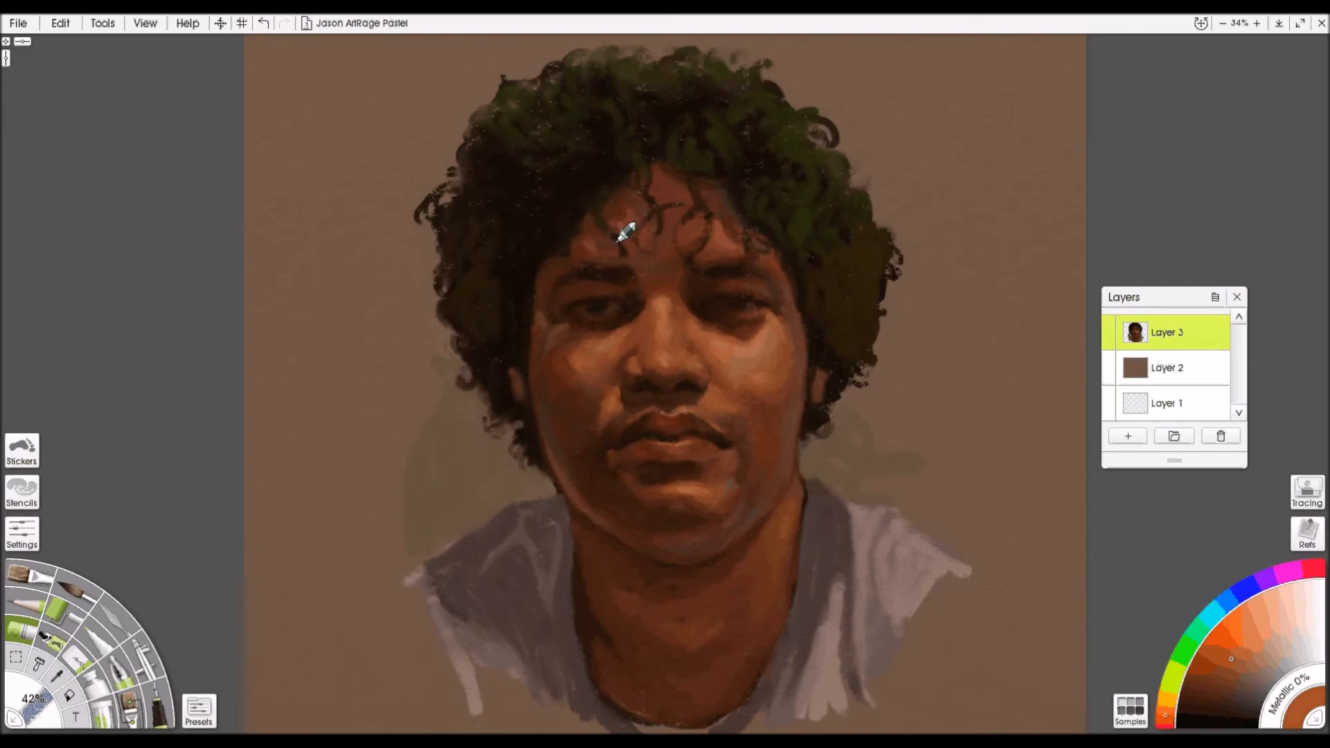
left_click(1223, 671)
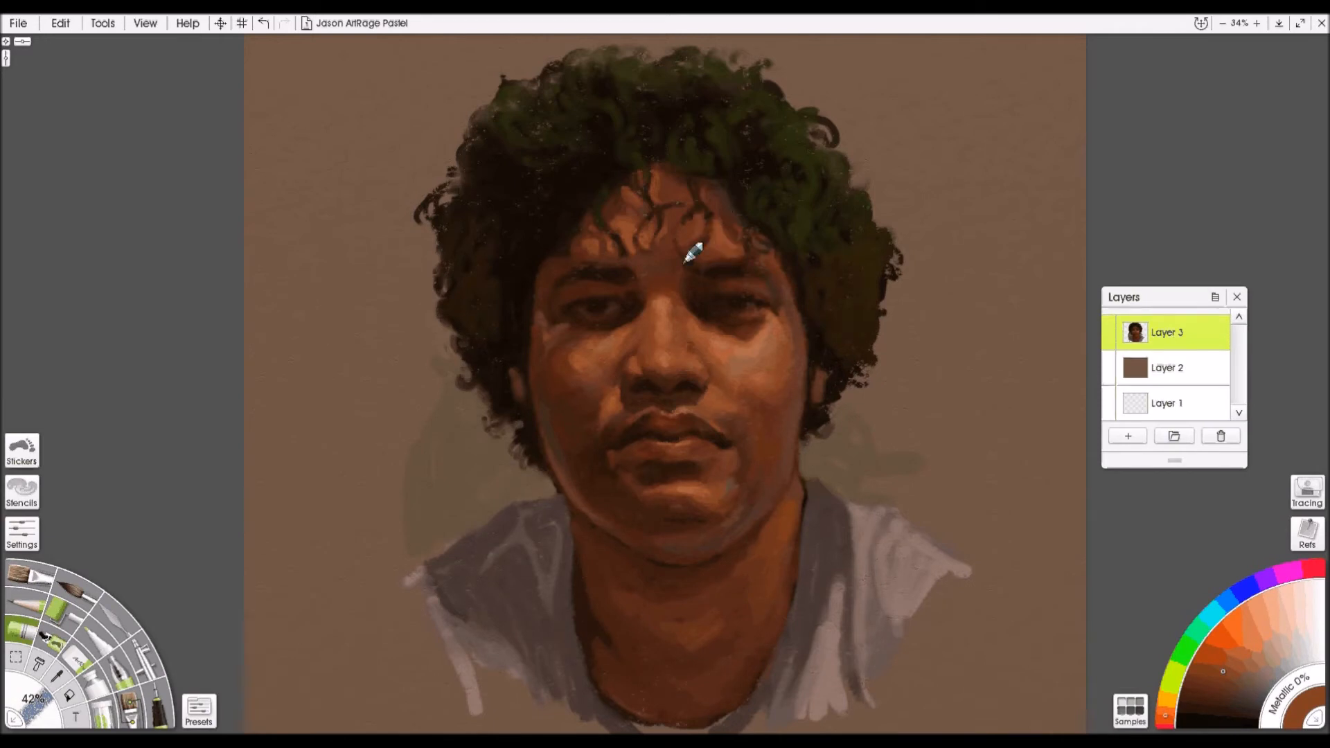
- Sample dark browns around the nose and eyes, and refine the eye areas with the pastel at 31% size
left_click(688, 325, "alt")
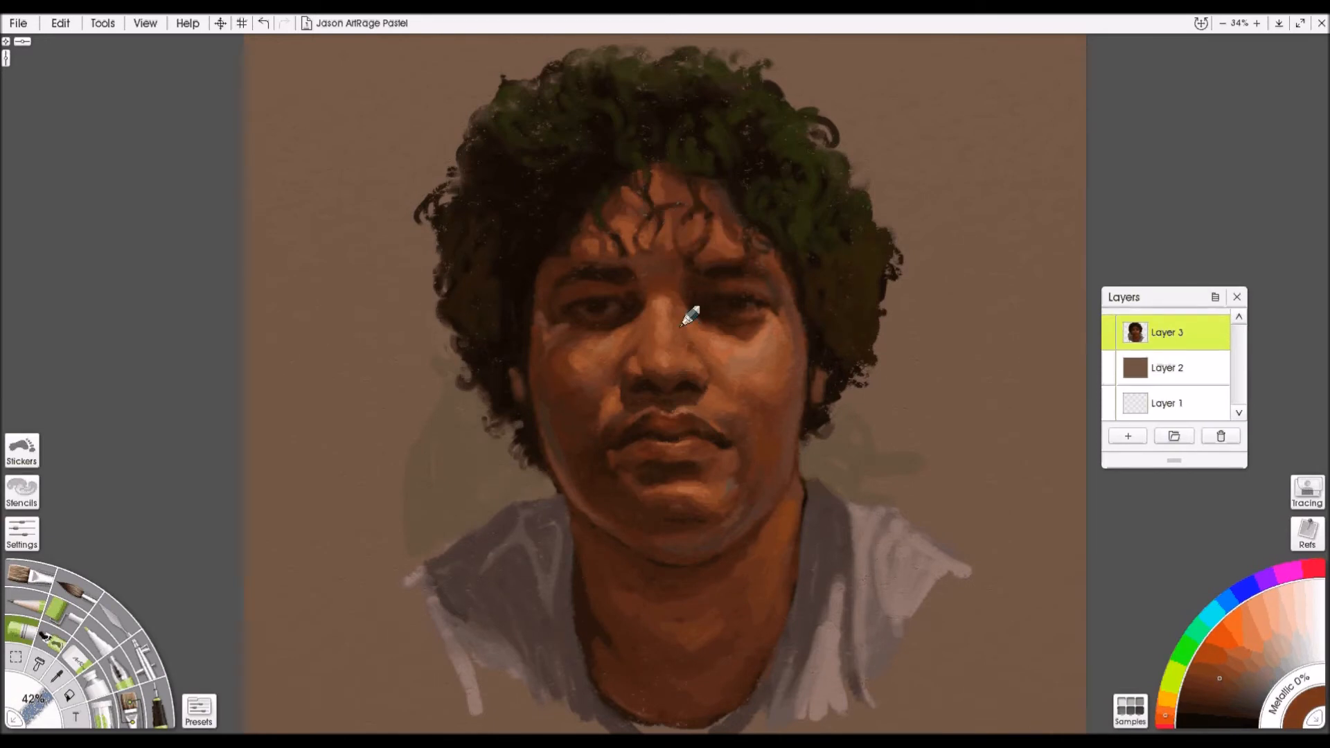
left_click_drag(756, 319, 735, 329)
left_click(1243, 684)
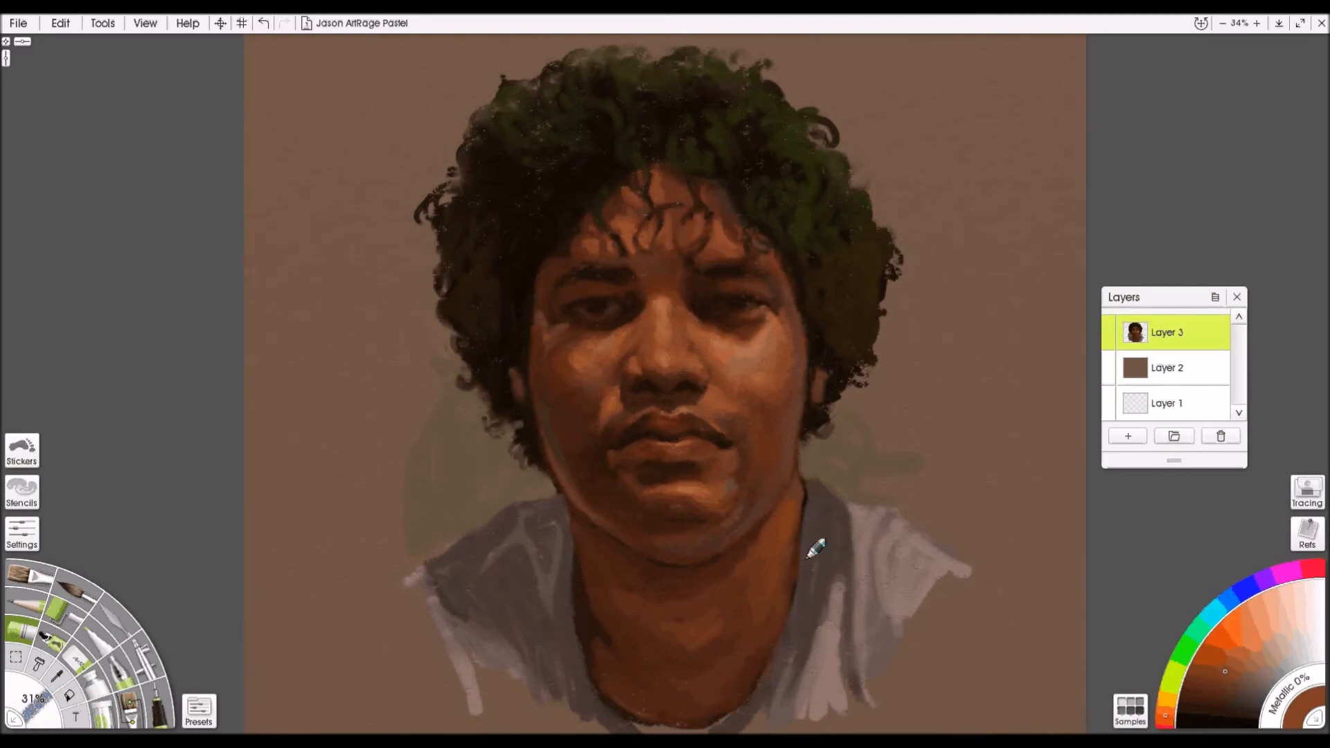
left_click(602, 326, "alt")
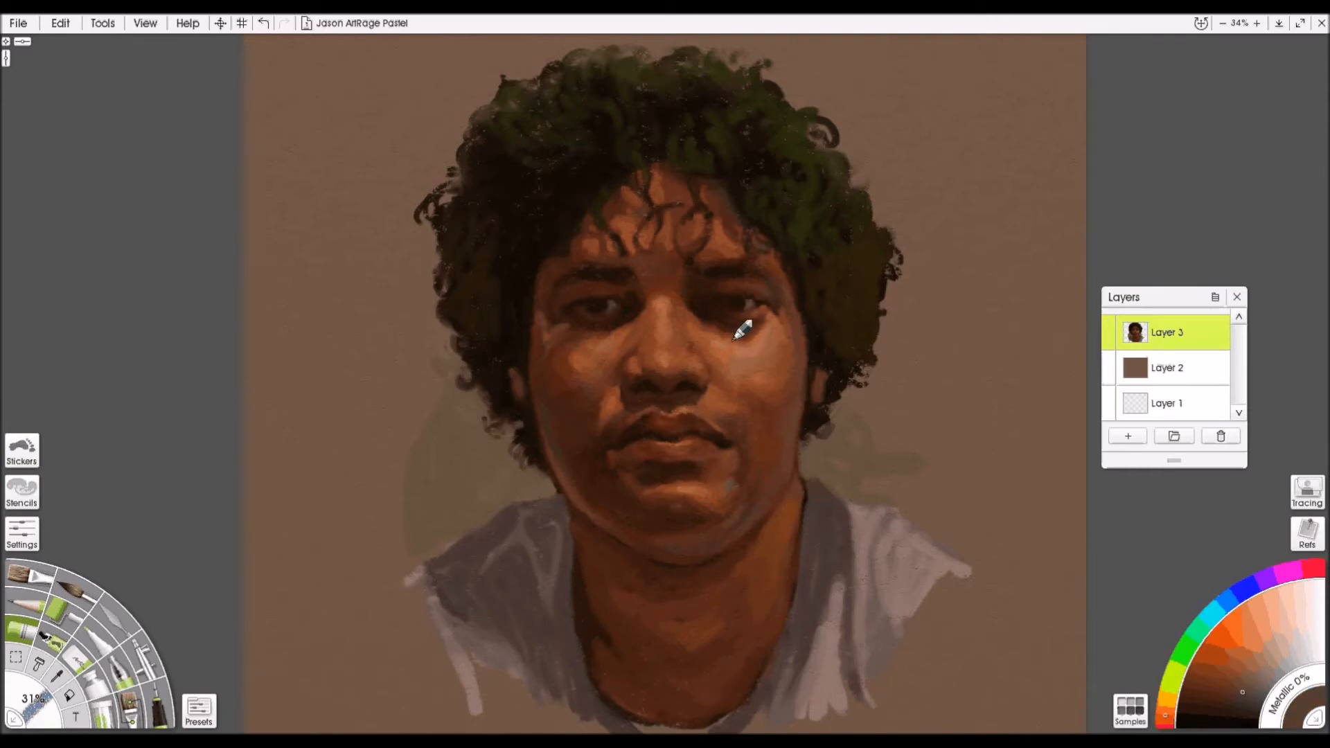
left_click(717, 312, "alt")
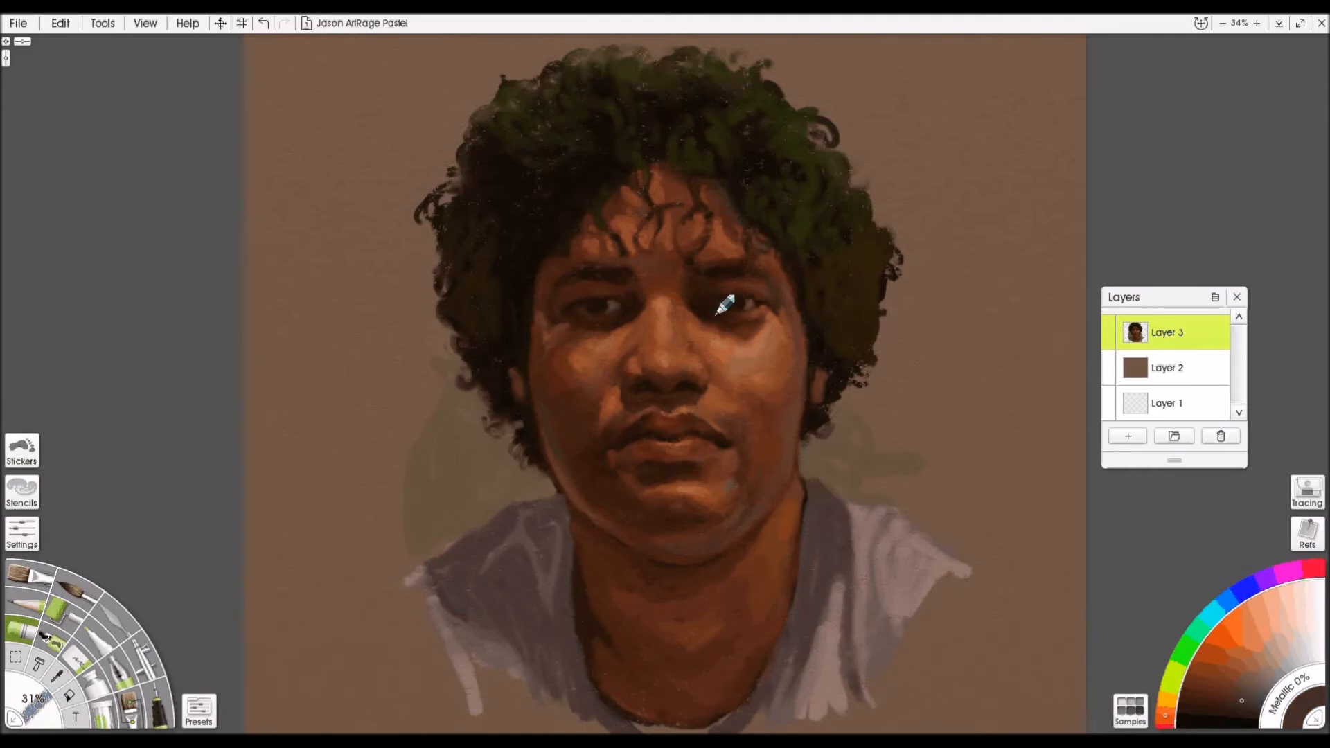
- Blend the pastel strokes around both eyes with a smaller Palette Knife
left_click(119, 619)
left_click_drag(744, 305, 754, 301)
left_click_drag(597, 339, 535, 397, "shift")
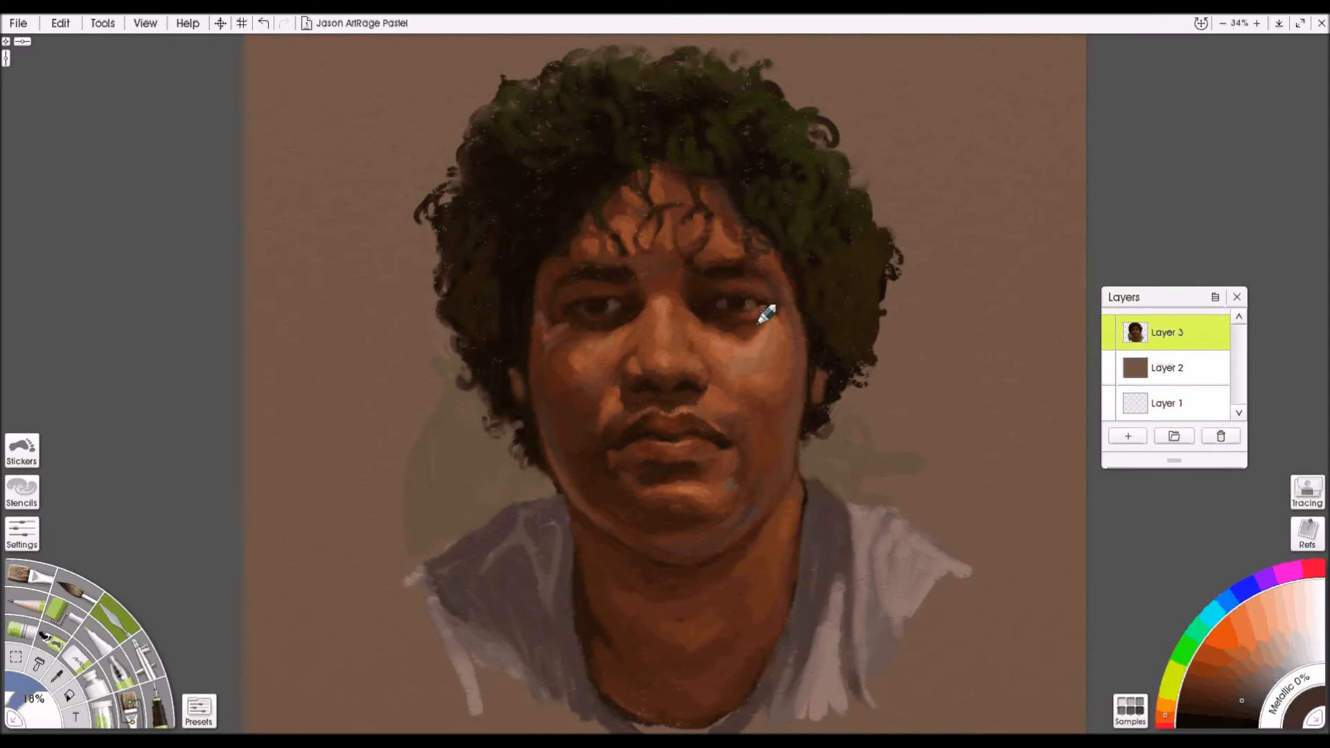
left_click_drag(612, 326, 614, 309, "shift")
- Return to the pastel, pick a near-black brown, add a new layer, and draw loose curls over the forehead at 28% size
left_click(28, 620)
left_click_drag(37, 719, 35, 719)
left_click(1207, 703)
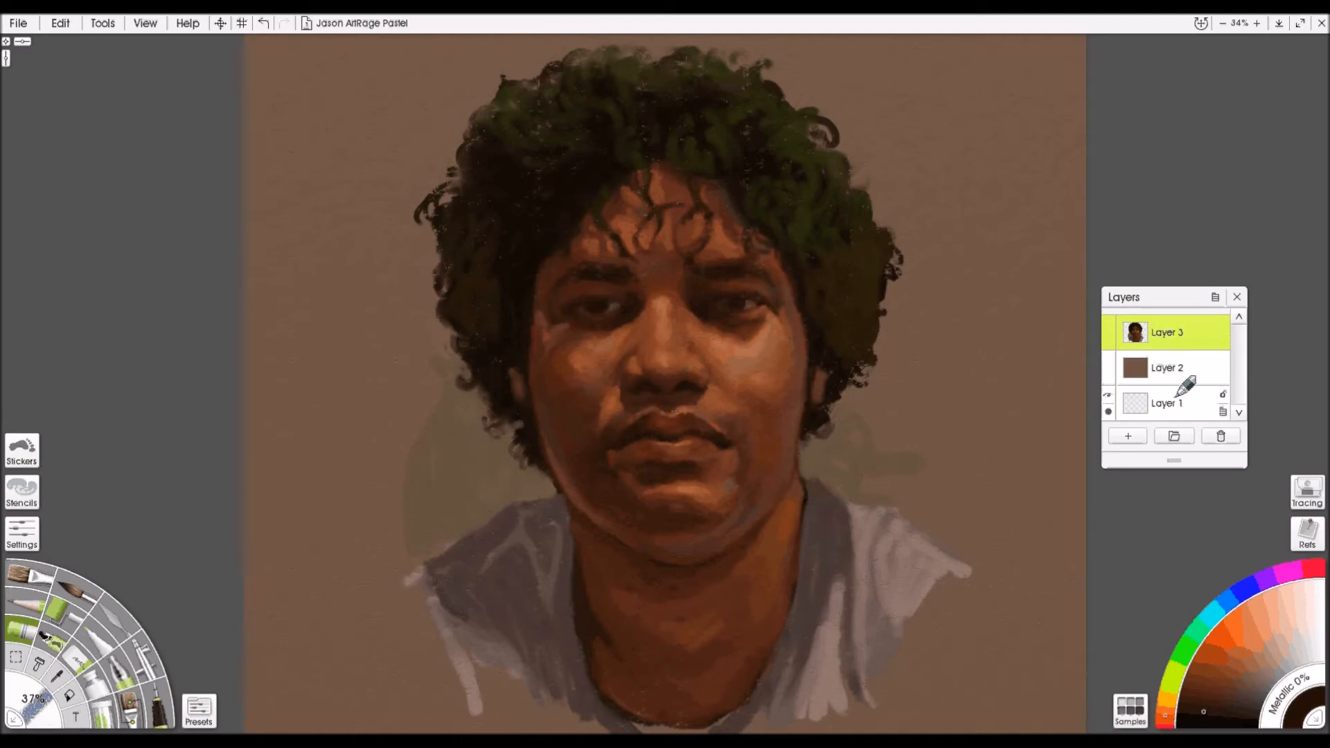
left_click(1129, 436)
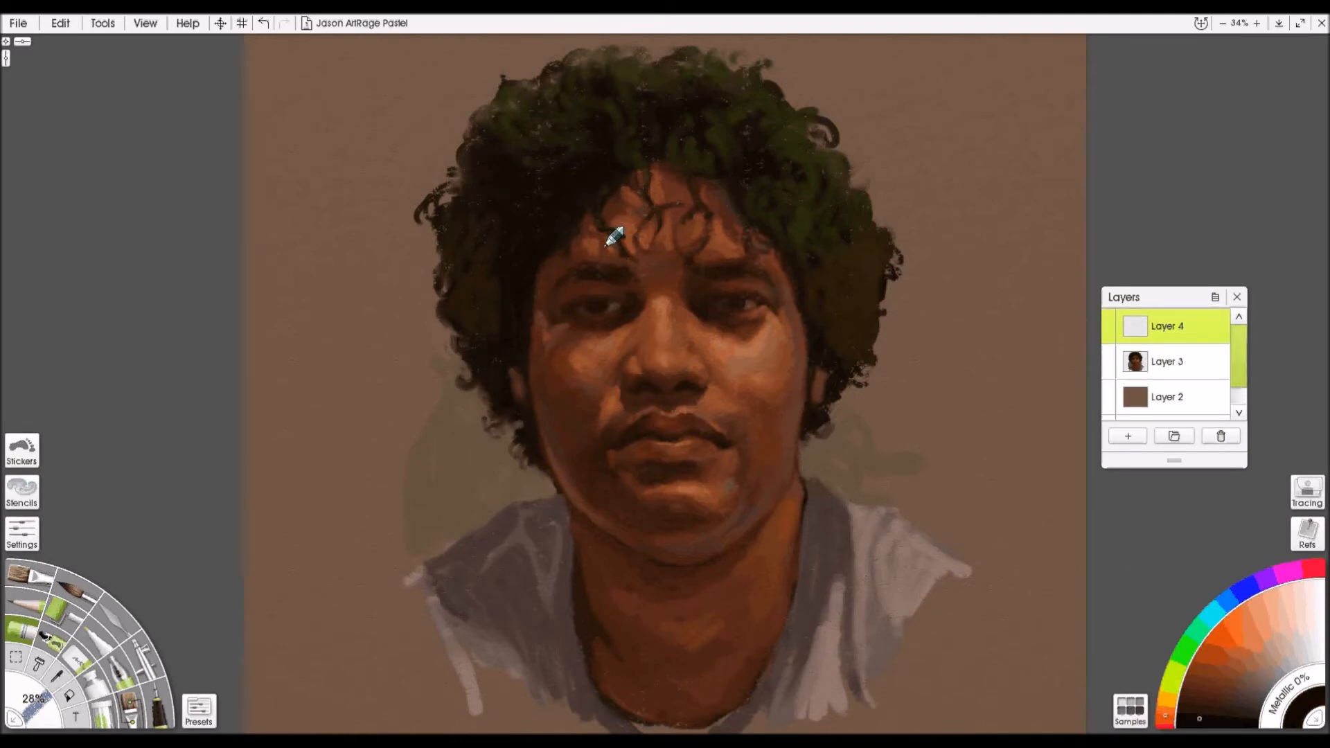
left_click_drag(634, 182, 644, 201)
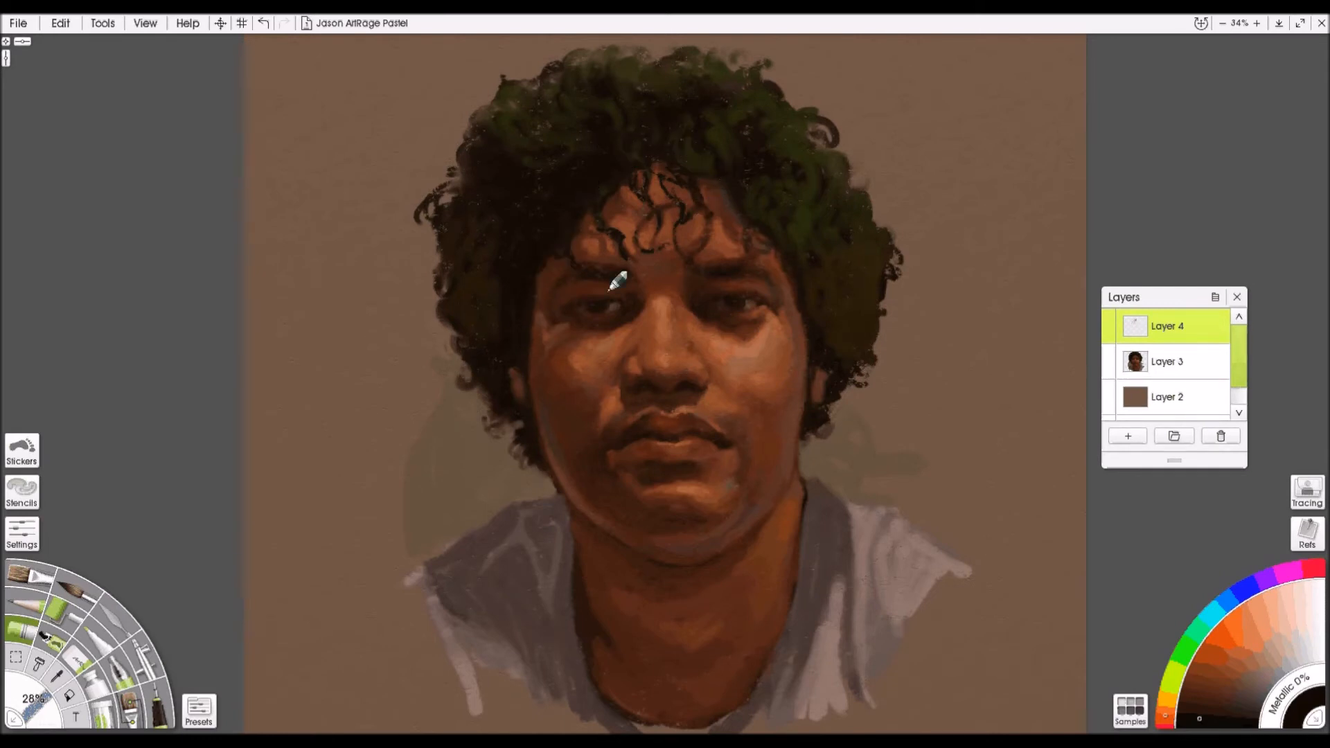
- Sample dark tones from the face and hair, and draw curls along the hair's upper-left edge and across the fringe
left_click(608, 407, "alt")
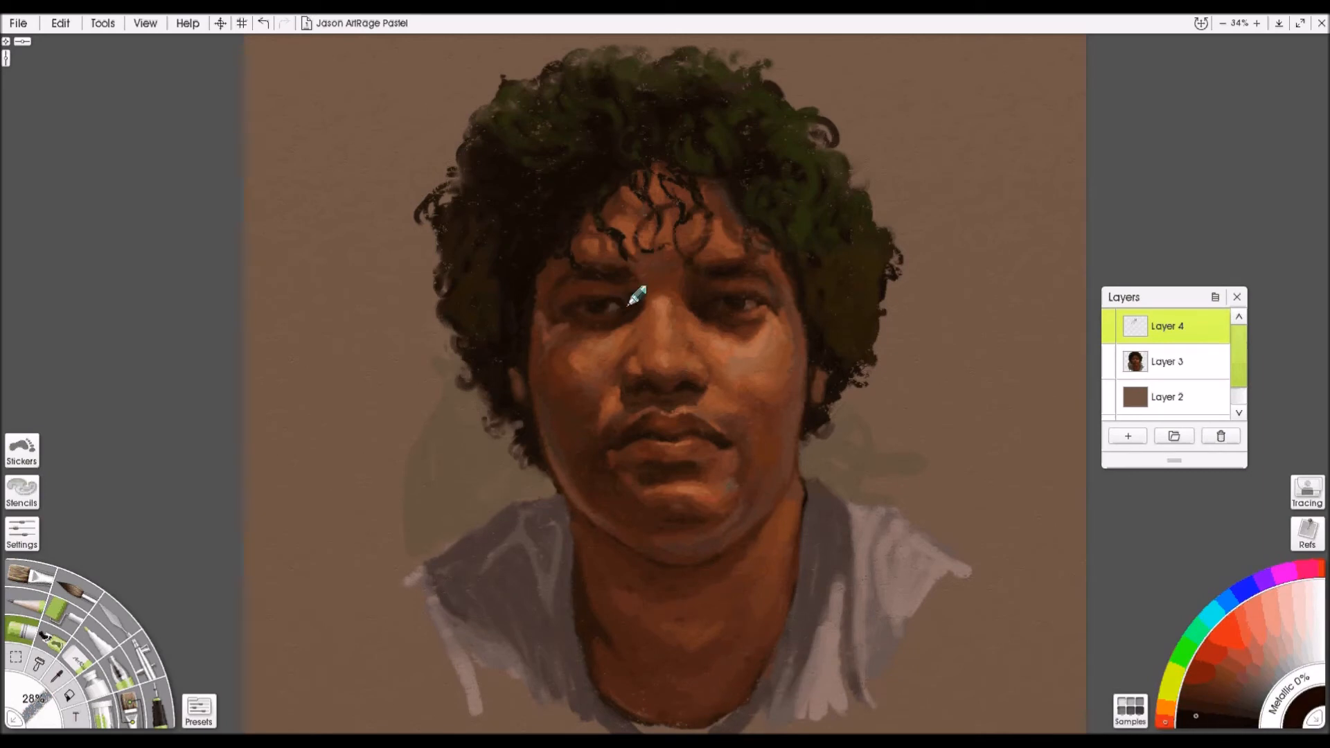
left_click(661, 441, "alt")
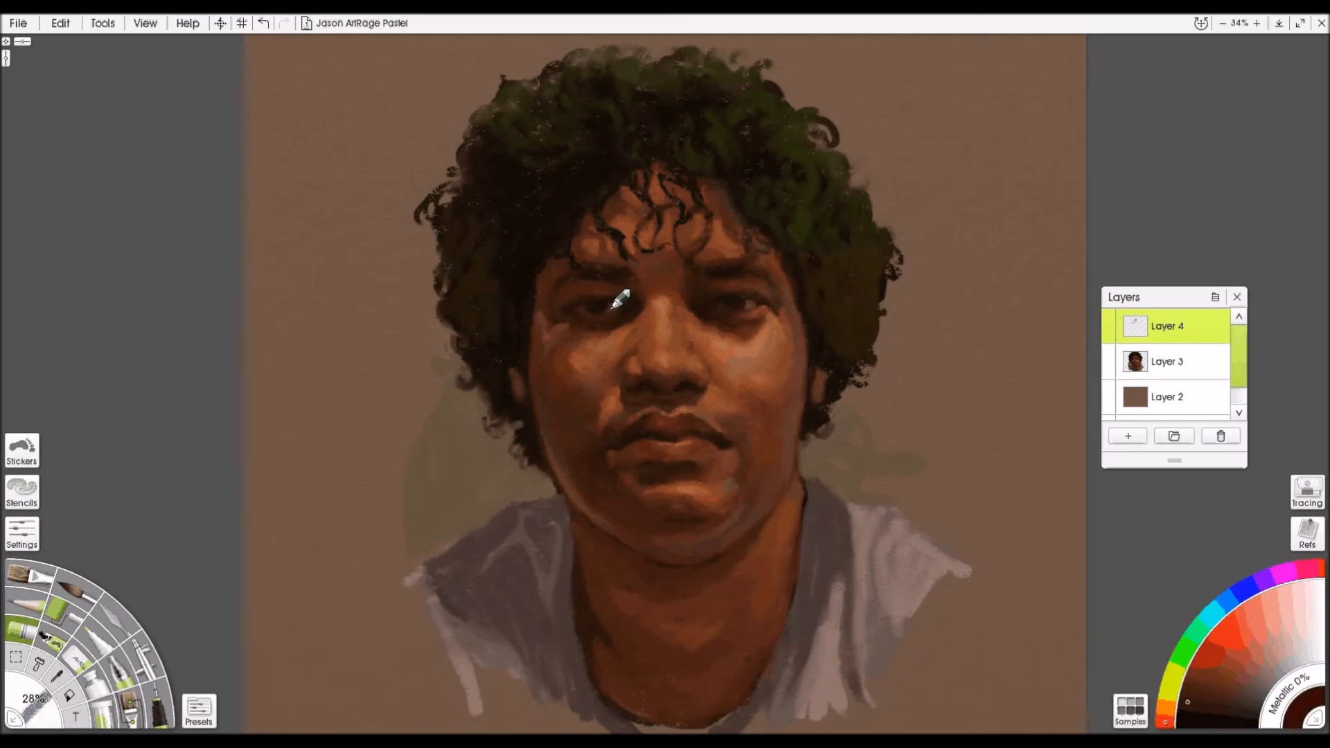
left_click(564, 323, "alt")
left_click(590, 222, "alt")
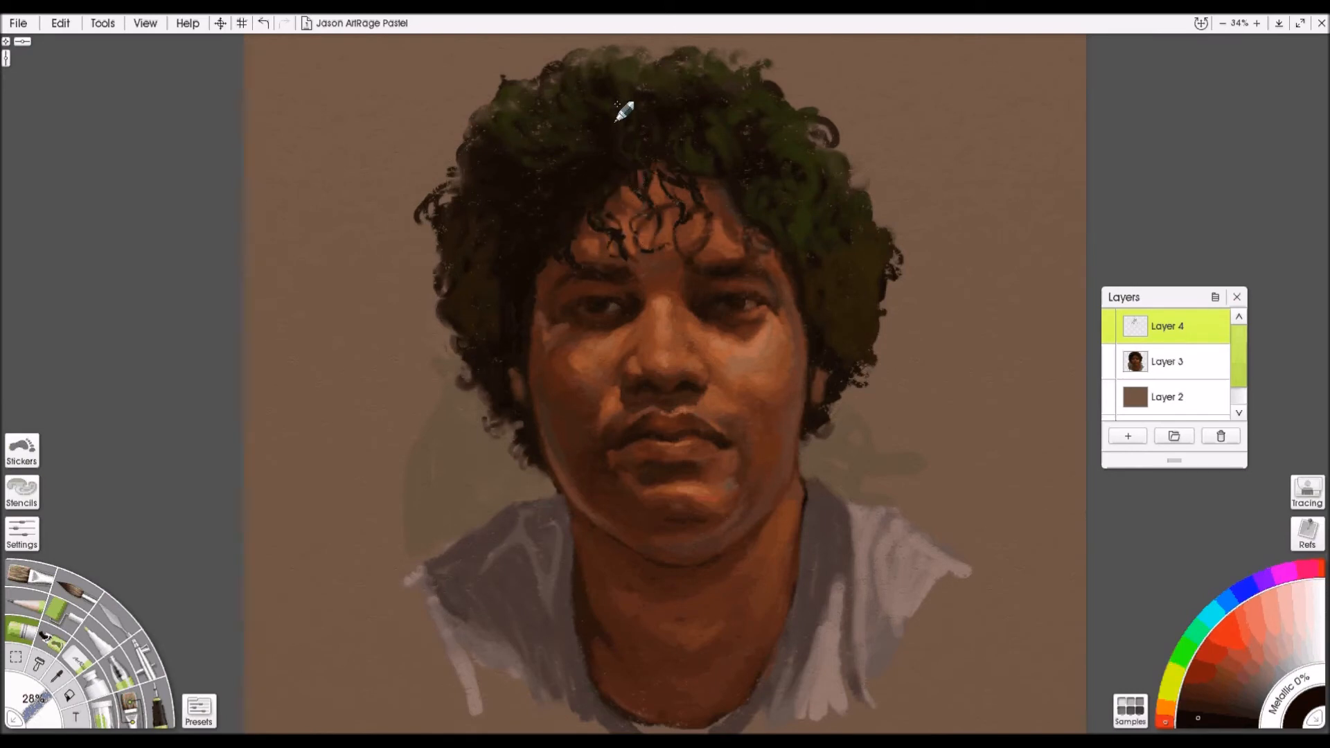
mouse_move(493, 112)
left_mouse_down()
mouse_move(490, 142)
mouse_move(505, 139)
mouse_move(505, 88)
mouse_move(475, 181)
mouse_move(461, 137)
mouse_move(450, 191)
left_mouse_up()
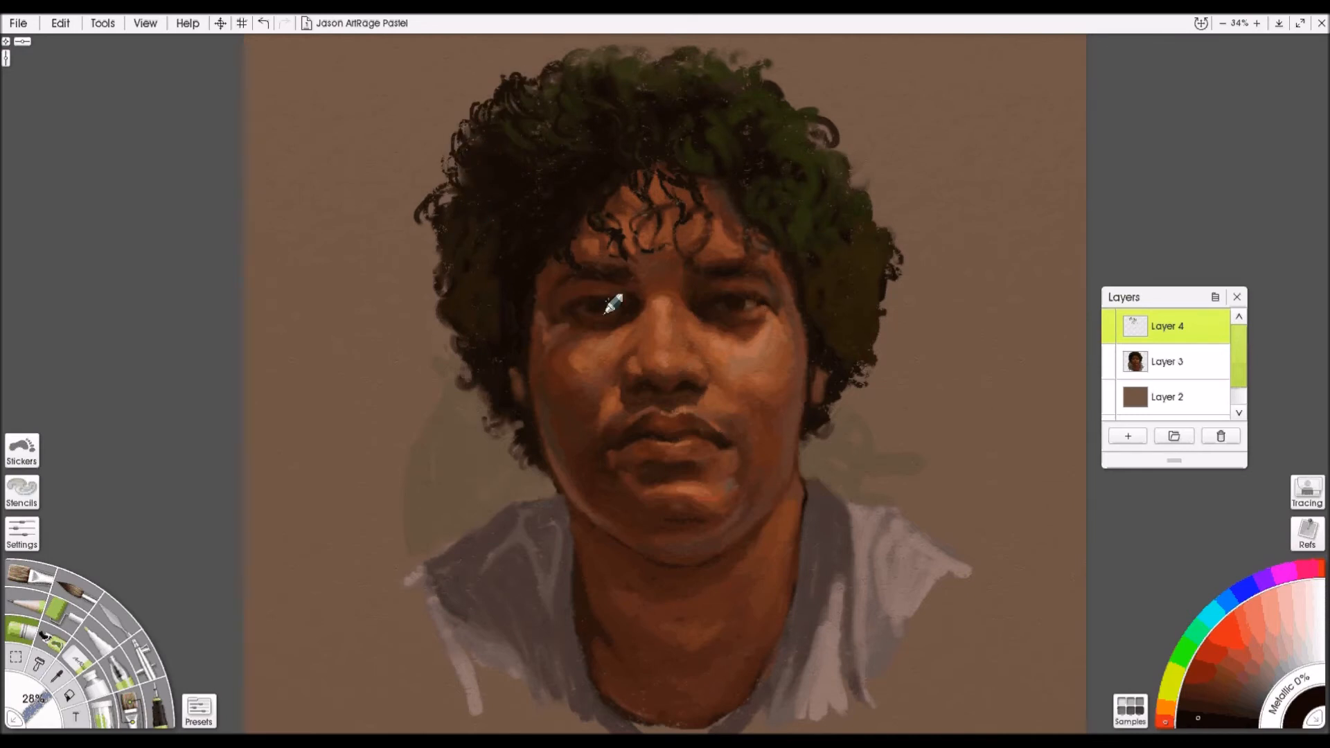
mouse_move(676, 183)
left_mouse_down()
mouse_move(700, 246)
mouse_move(692, 268)
mouse_move(739, 211)
mouse_move(737, 240)
mouse_move(753, 231)
mouse_move(778, 265)
left_mouse_up()
- Pick dark browns, sample dark greens from the hair, and paint strands in the fringe, through the curls and along the upper-right edge
left_click(1167, 712)
left_click(1196, 709)
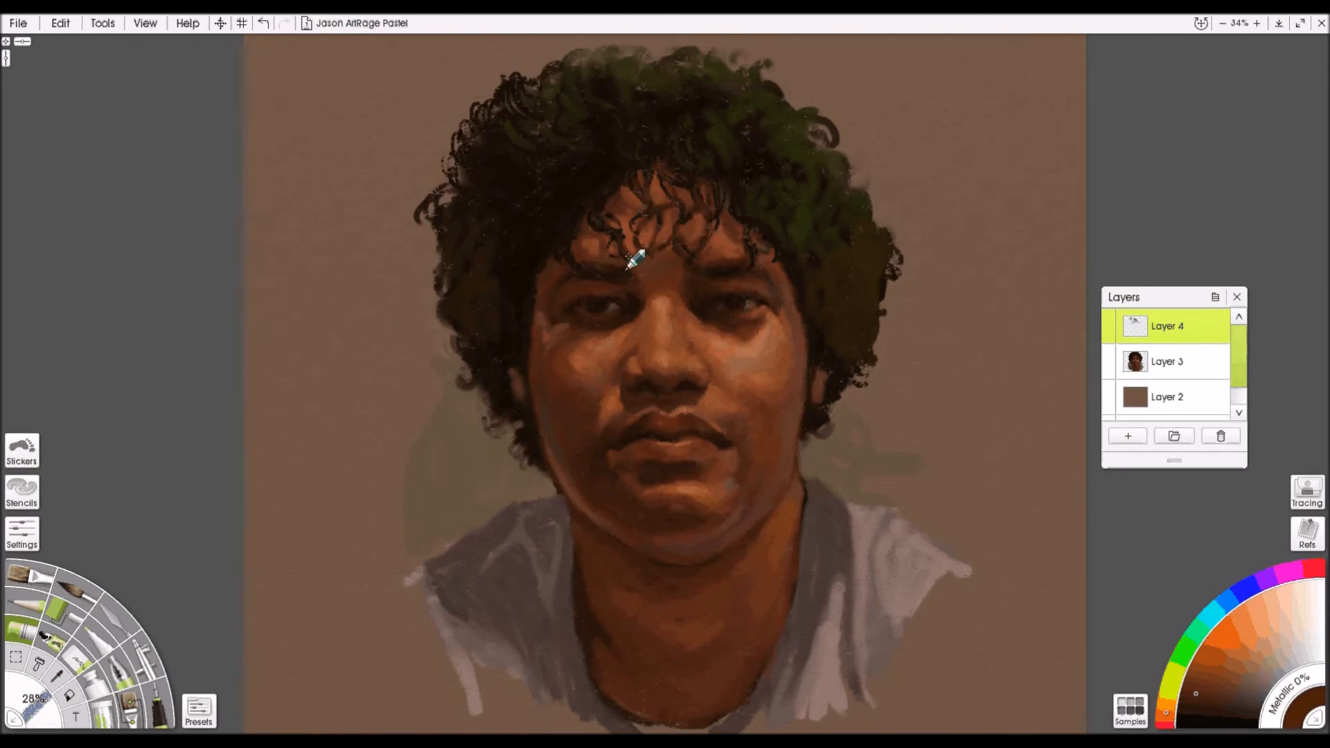
left_click(724, 198, "alt")
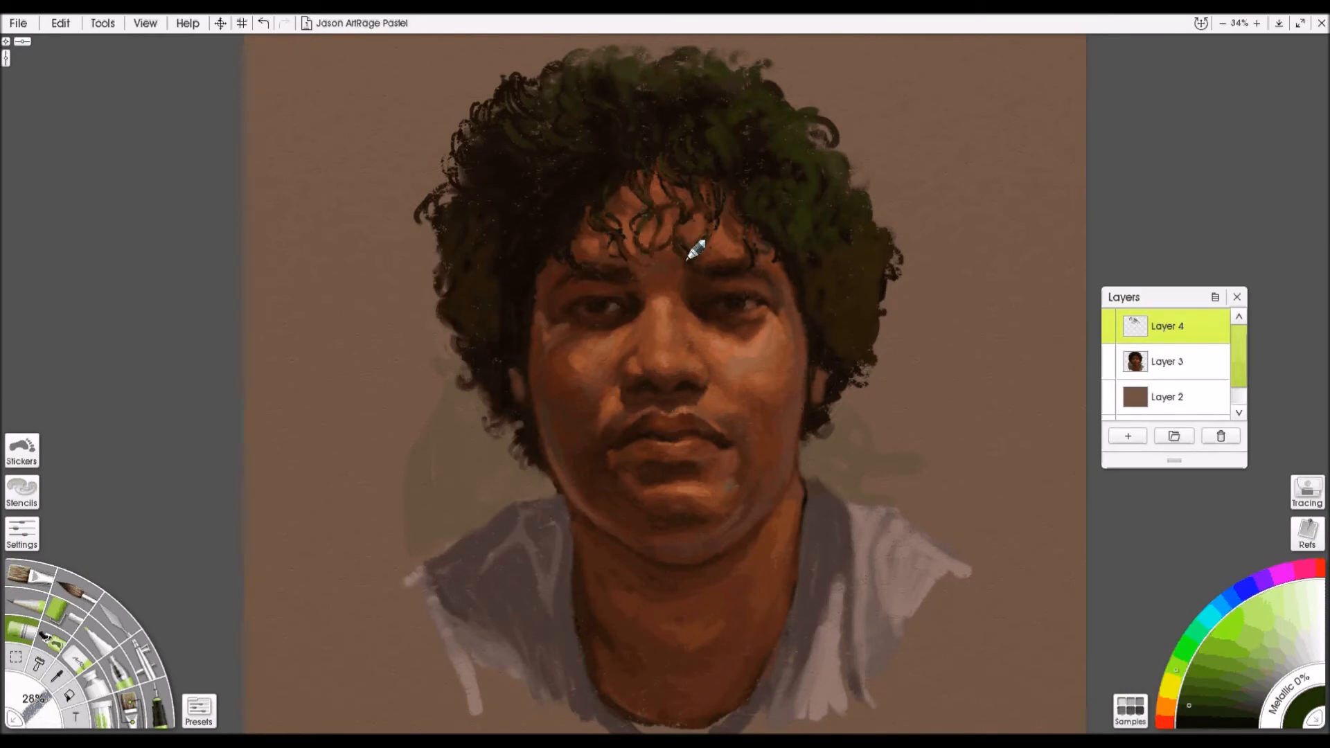
left_click(730, 188, "alt")
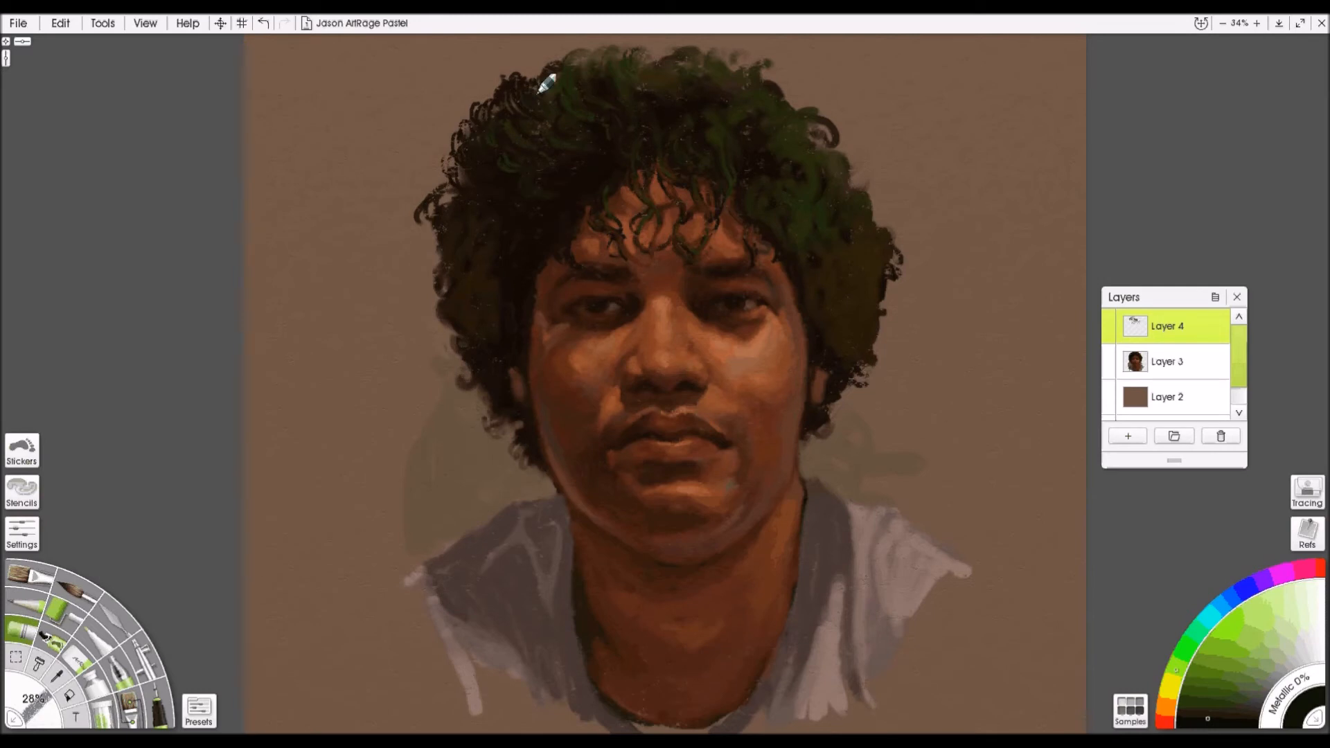
mouse_move(463, 300)
left_mouse_down()
mouse_move(433, 262)
mouse_move(475, 286)
left_mouse_up()
left_click(1197, 724)
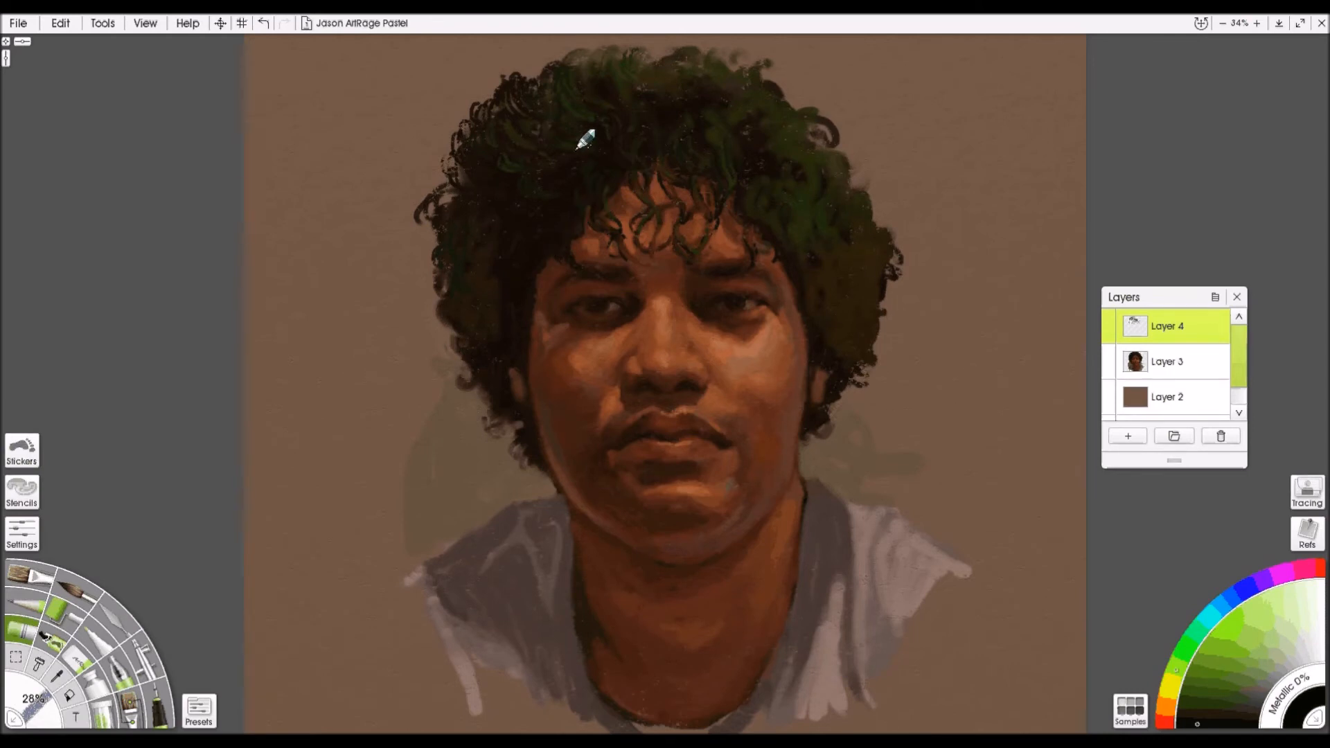
left_click_drag(792, 115, 851, 135)
- Load the Solid Pastel preset, set its size to 21%, and draw dark curls across the crown and the hair's left edge
left_click(199, 712)
left_click_drag(314, 154, 311, 239)
left_click(219, 246)
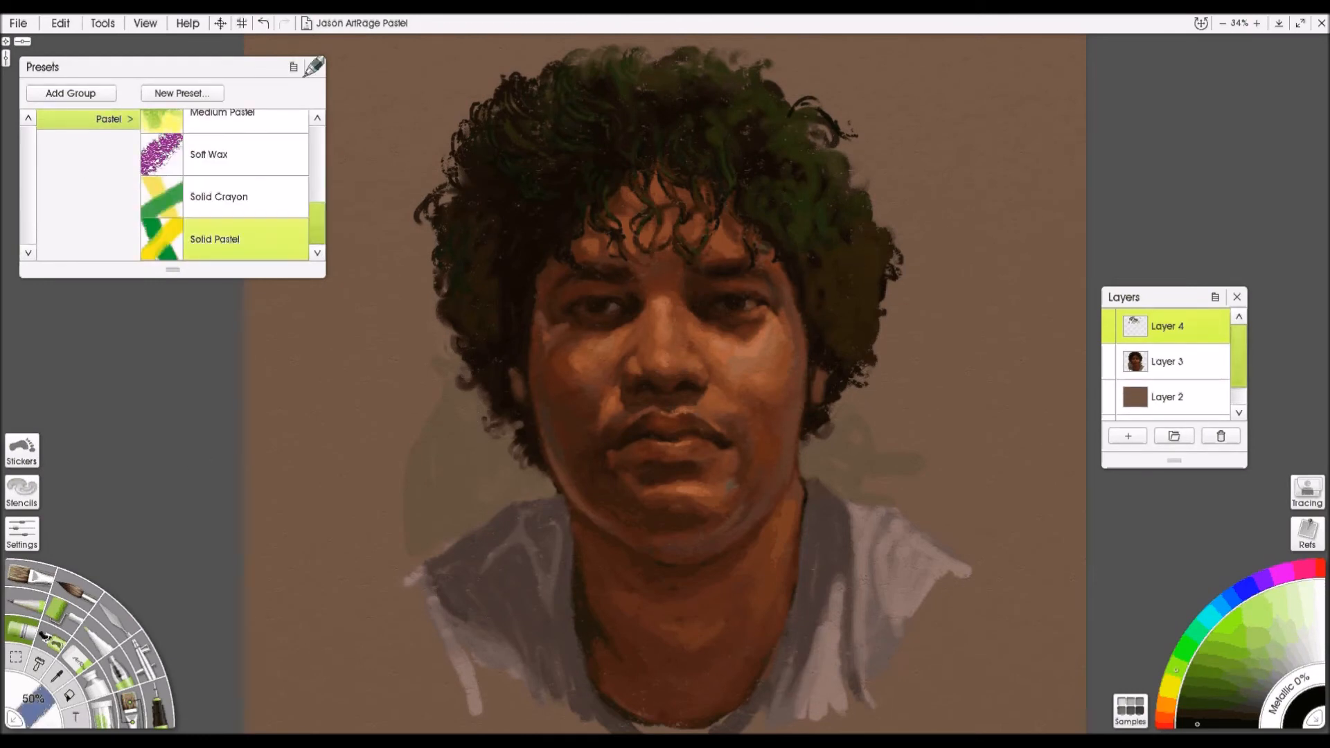
left_click_drag(708, 167, 700, 166)
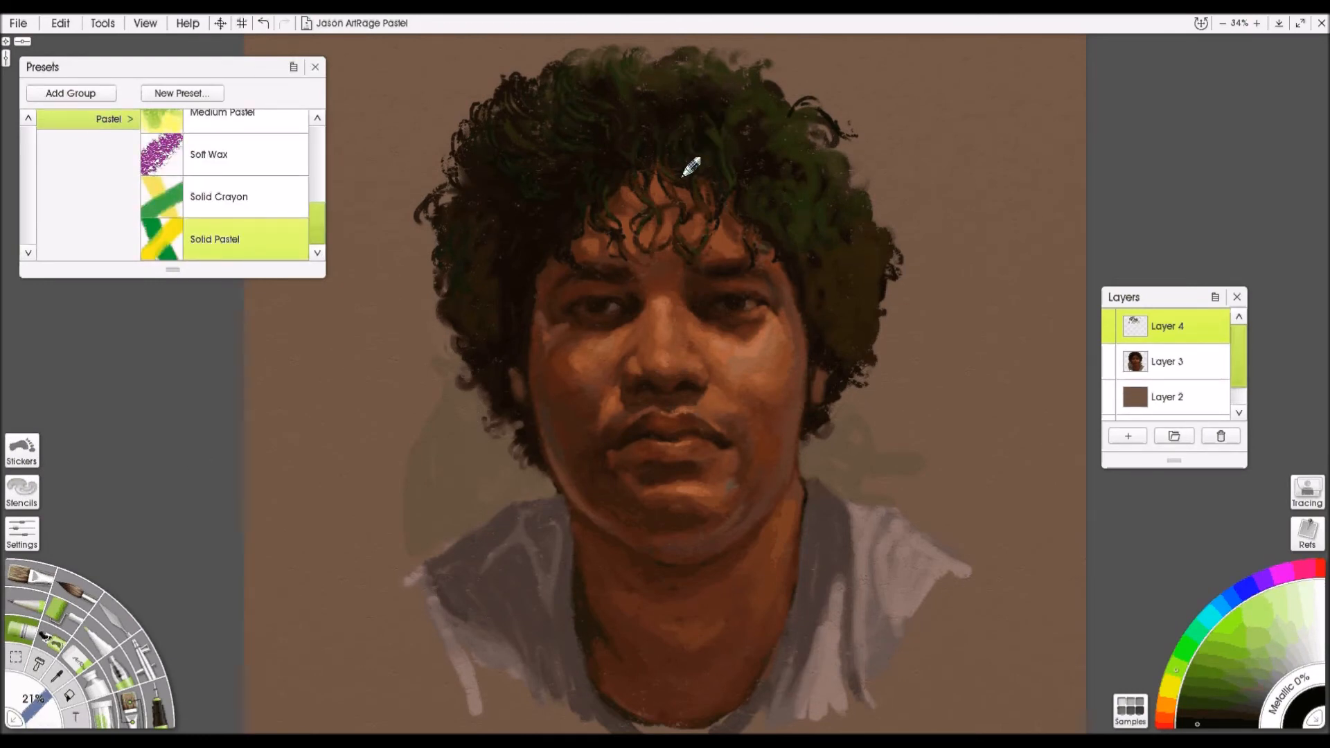
left_click_drag(726, 94, 745, 108)
mouse_move(458, 173)
left_mouse_down()
mouse_move(467, 183)
mouse_move(447, 154)
mouse_move(453, 189)
left_mouse_up()
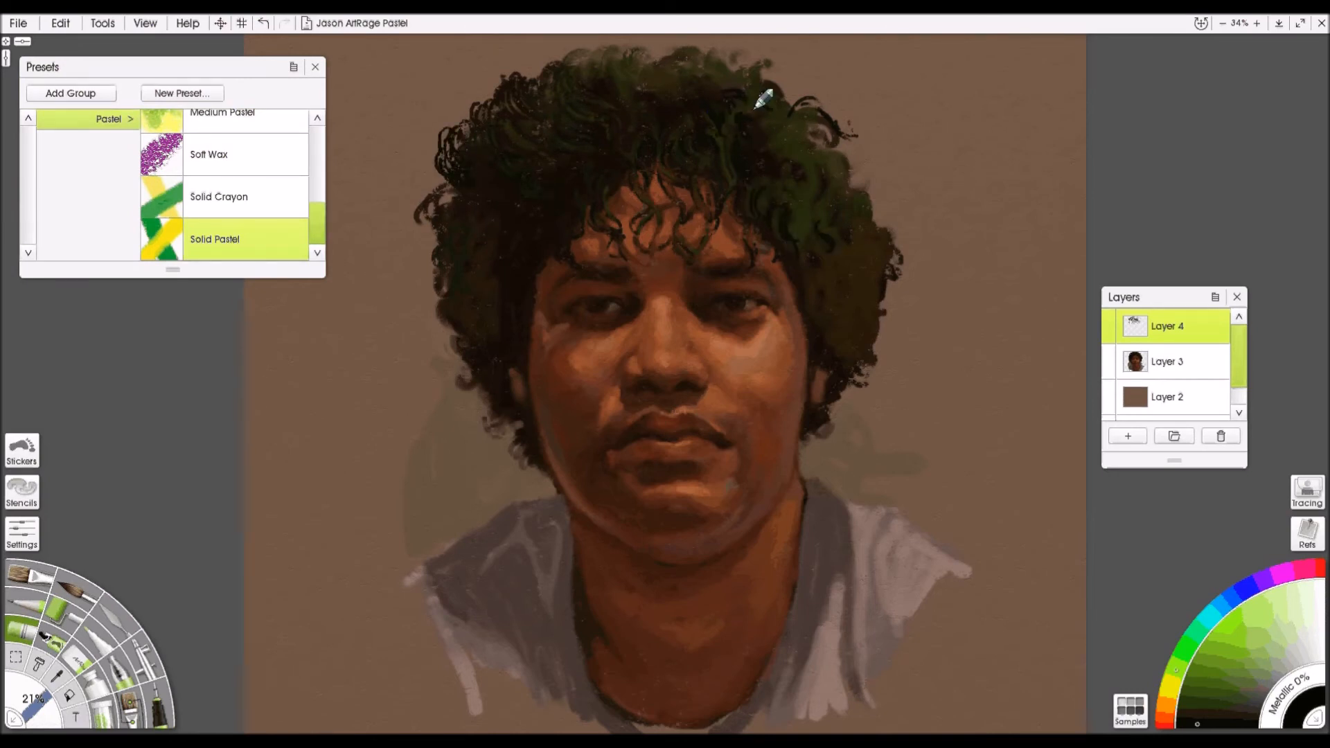
left_click_drag(730, 65, 733, 88)
- Sample a dark brown from the hair and draw curls along both outer edges, reducing the pastel to 12% for finer strands
left_click(754, 128, "alt")
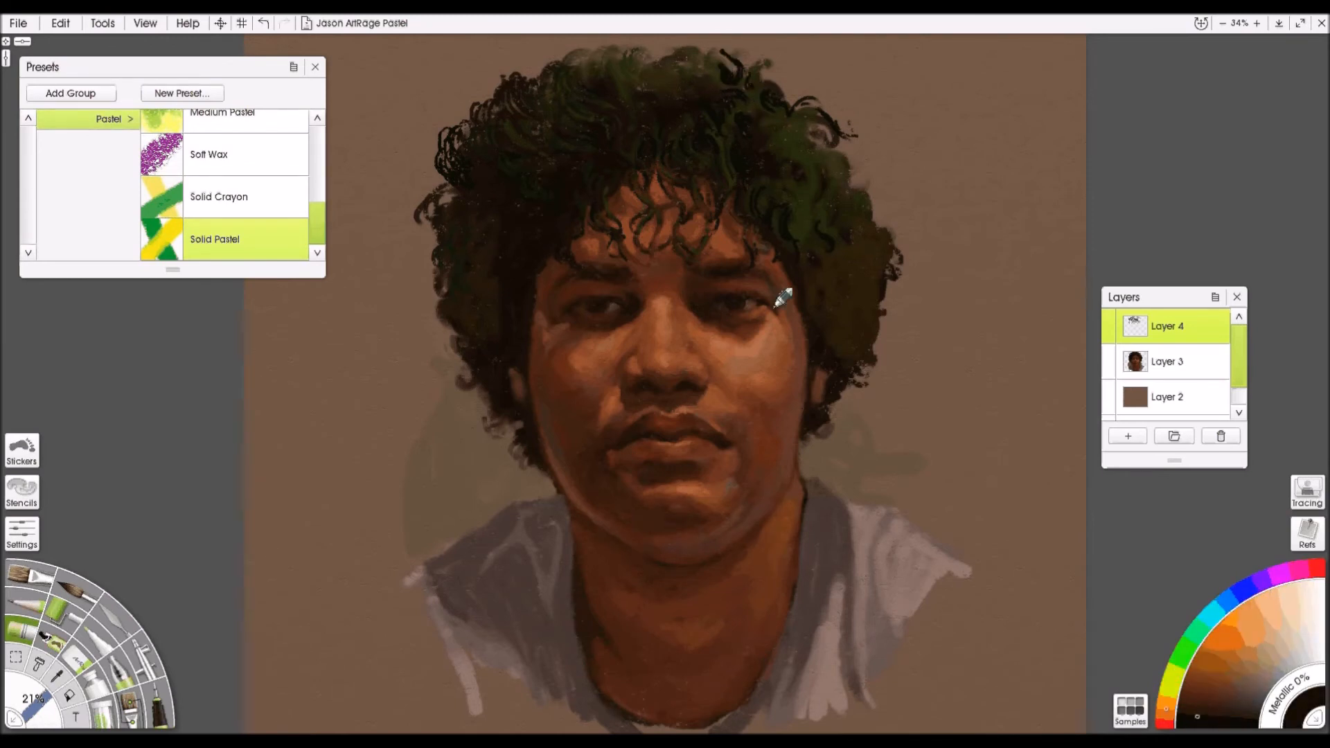
left_click_drag(890, 194, 841, 196)
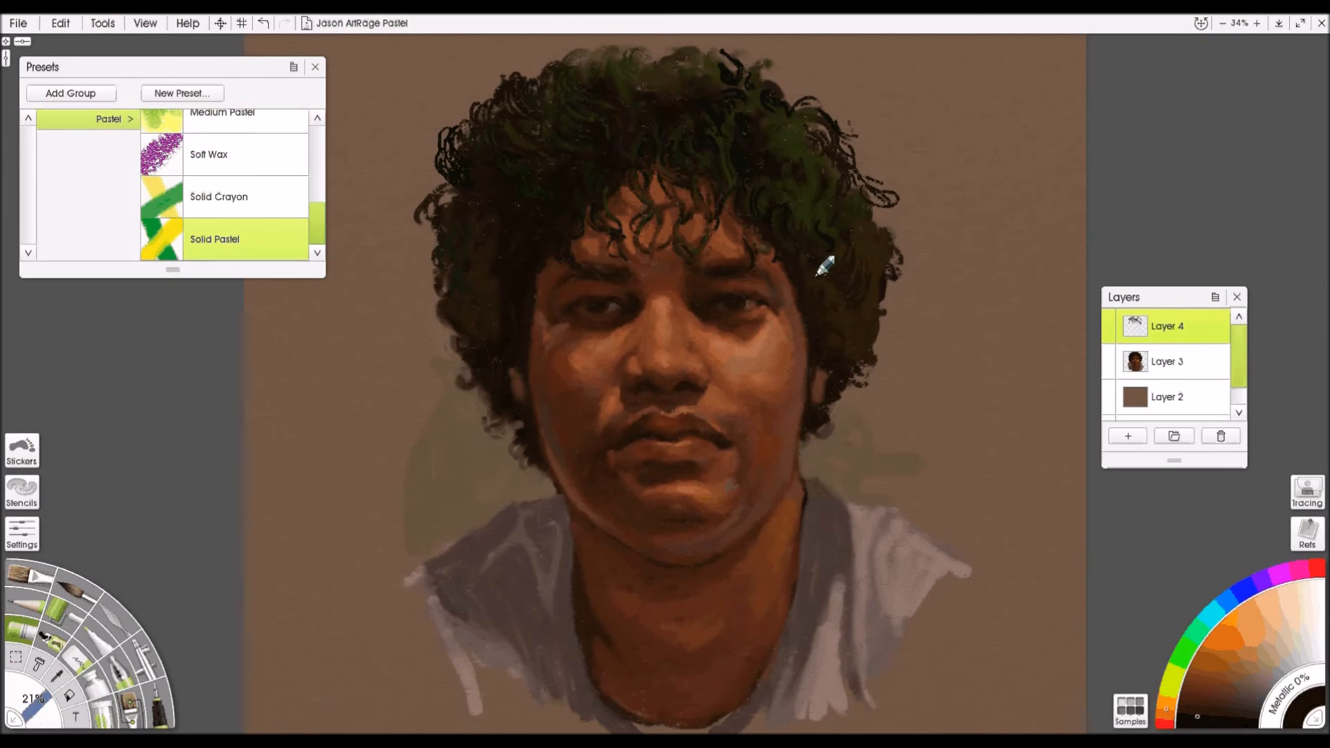
mouse_move(470, 277)
left_mouse_down()
mouse_move(446, 325)
mouse_move(461, 354)
mouse_move(444, 369)
mouse_move(451, 398)
mouse_move(500, 410)
left_mouse_up()
key("[")
mouse_move(536, 473)
left_mouse_down()
mouse_move(503, 454)
mouse_move(496, 430)
left_mouse_up()
left_click_drag(483, 112, 492, 95)
left_click_drag(793, 106, 763, 75)
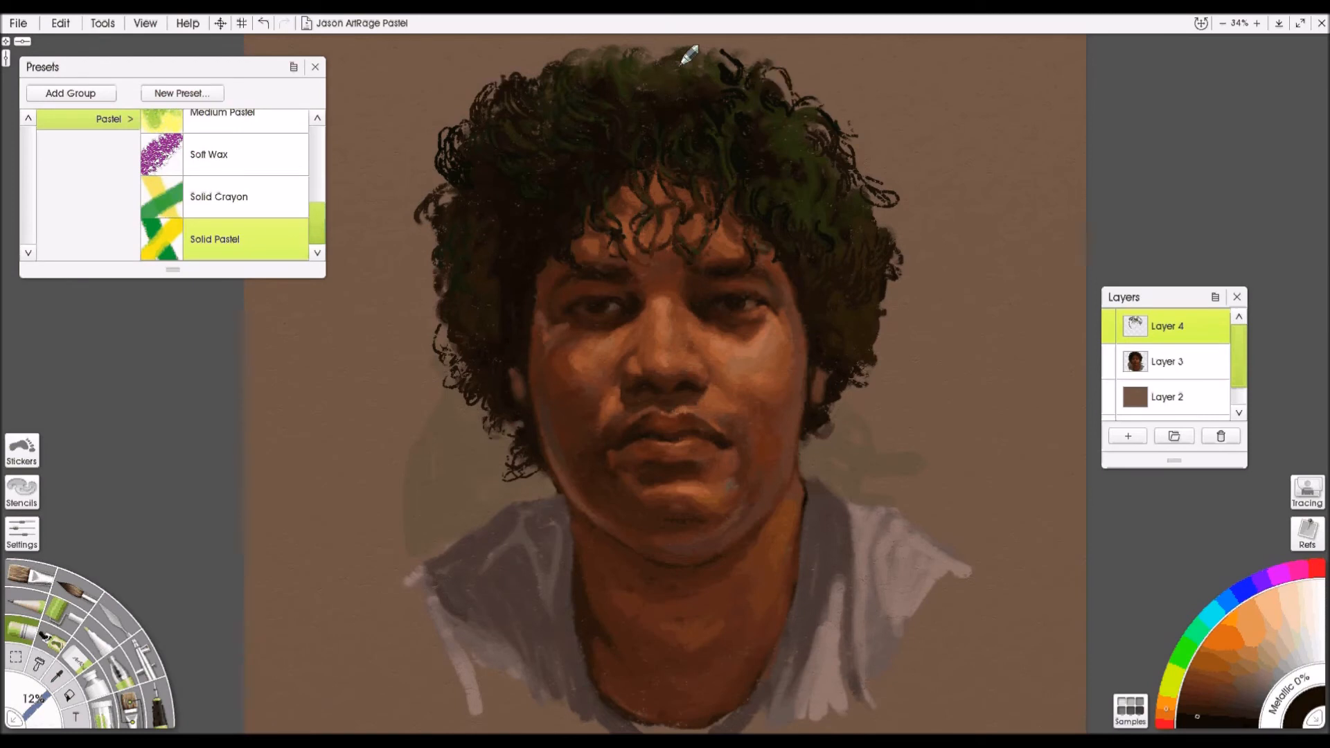
- Enlarge the pastel to 27% and draw bolder stray curls along the left, right and upper-right edges of the hair
key("]")
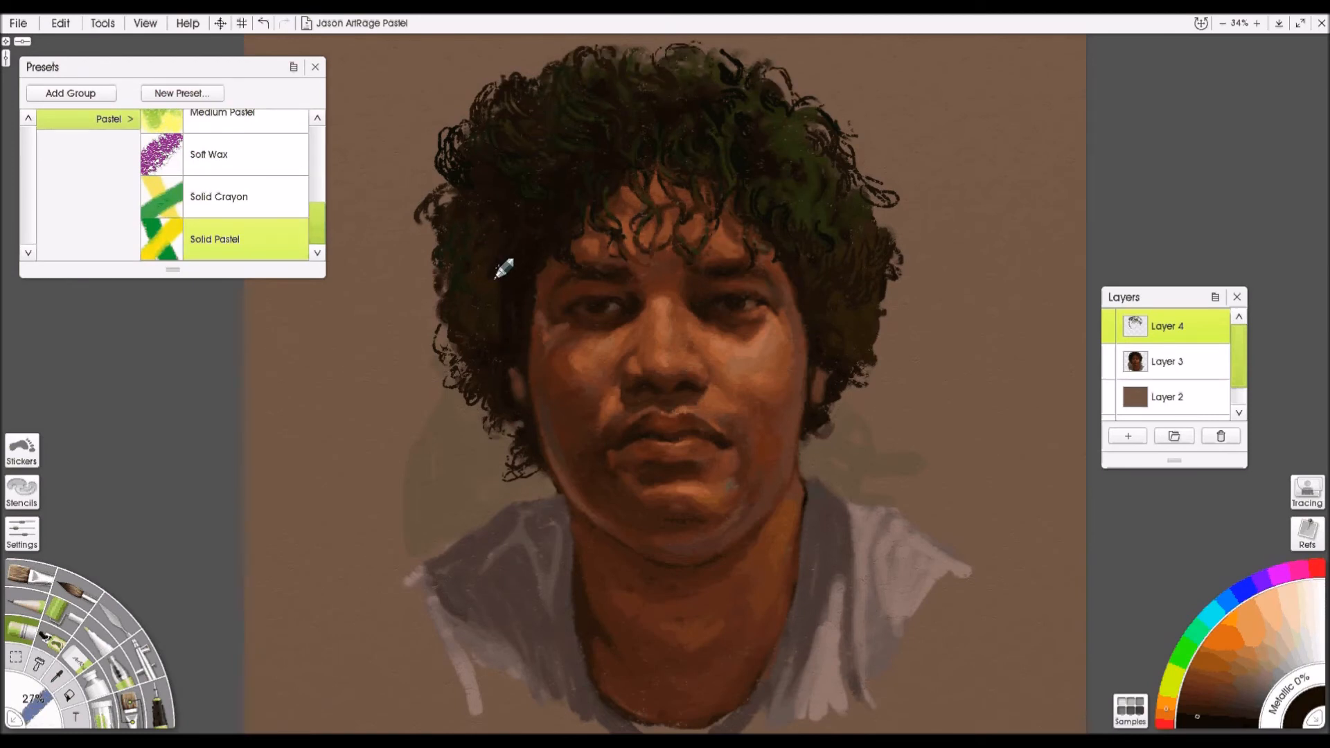
left_click_drag(434, 288, 440, 303)
mouse_move(437, 237)
left_mouse_down()
mouse_move(404, 263)
mouse_move(416, 266)
left_mouse_up()
left_click_drag(904, 267, 881, 296)
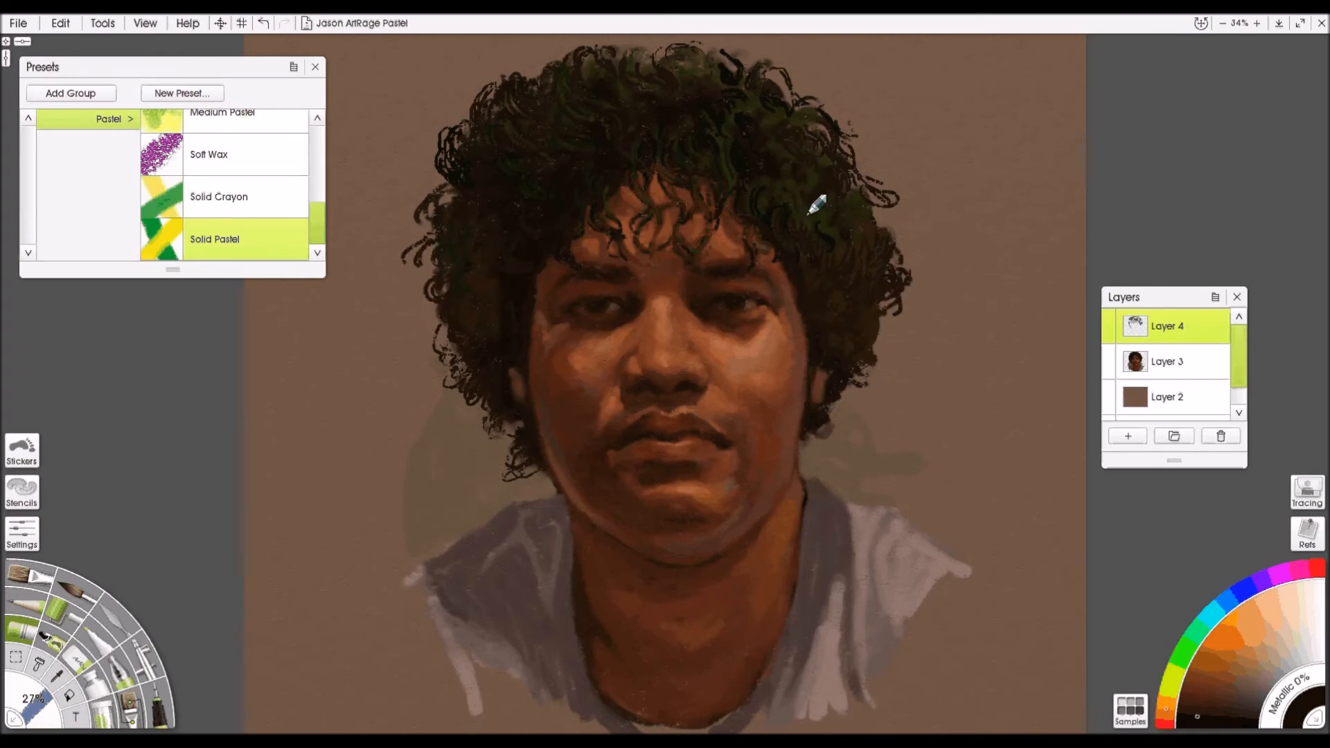
left_click_drag(828, 86, 833, 110)
- Pick and sample dark browns, and paint brown curls within the right side of the hair
left_click(1201, 702)
mouse_move(815, 279)
left_mouse_down()
mouse_move(831, 305)
mouse_move(853, 258)
mouse_move(886, 251)
mouse_move(866, 314)
mouse_move(856, 298)
mouse_move(867, 315)
mouse_move(853, 350)
left_mouse_up()
left_click(1192, 703)
left_click(822, 289, "alt")
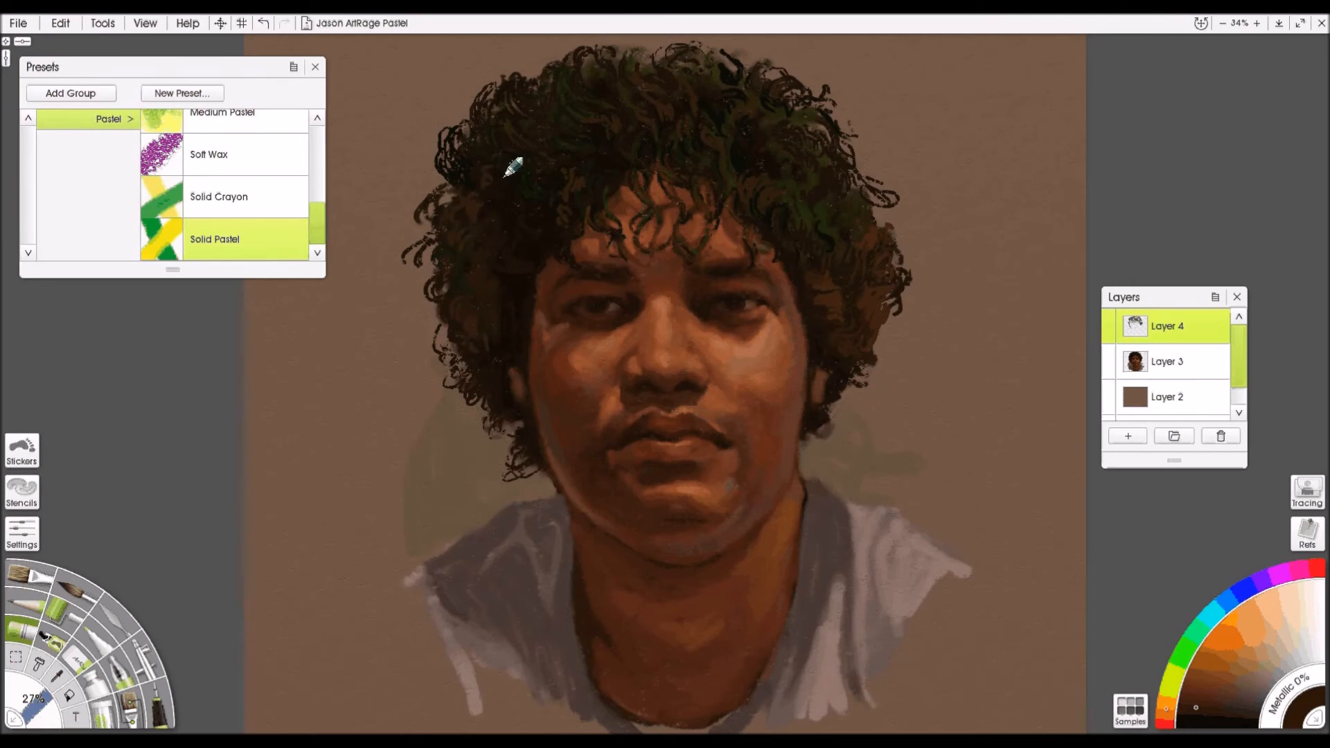
- Merge the hair detail layer down into Layer 3 and soften the curls with the palette knife at 29%
right_click(1214, 340)
left_click(1180, 555)
left_click(120, 618)
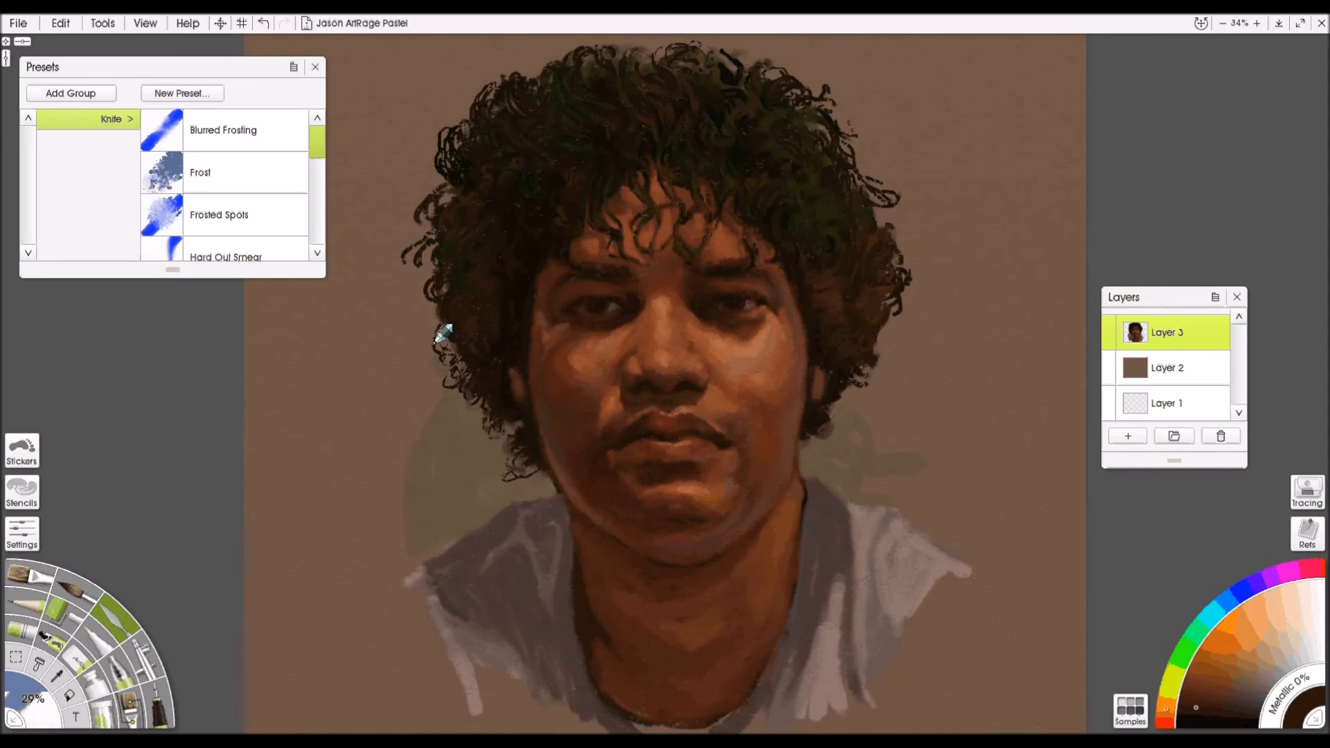
- Sample the brown beside the hair and rework the curls' outer edges with the pastel reduced to 23%
left_click(20, 631)
left_click(843, 404, "alt")
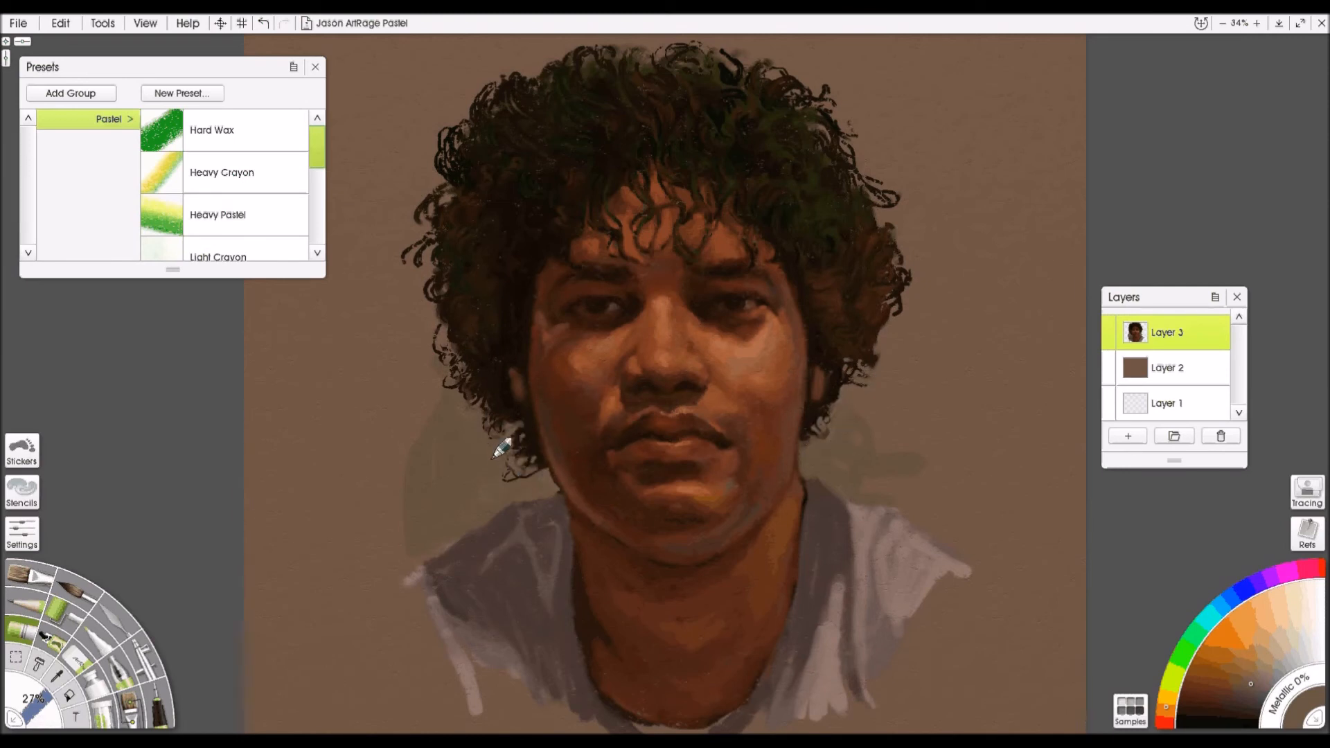
key("bracketleft")
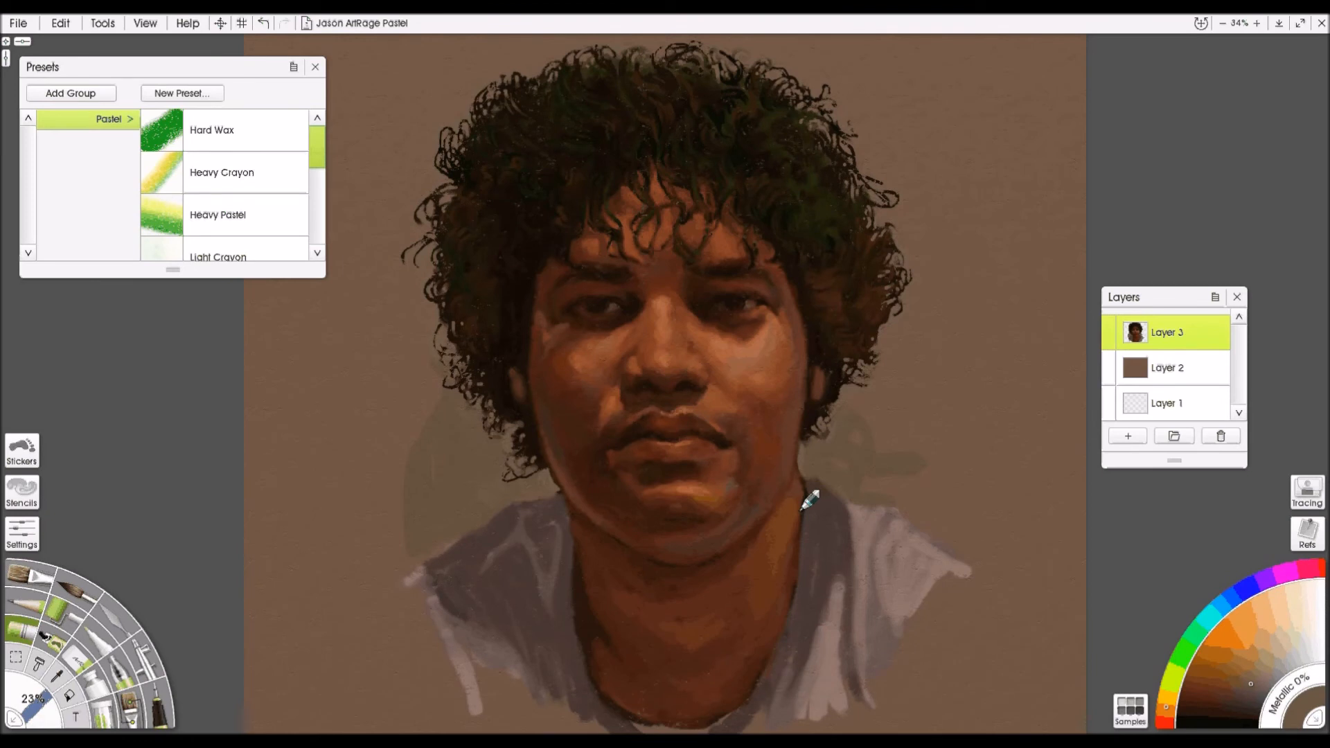
- Sample the grey-green backdrop and extend it with a 52% pastel beside the hair on both sides of the head
left_click(1242, 693)
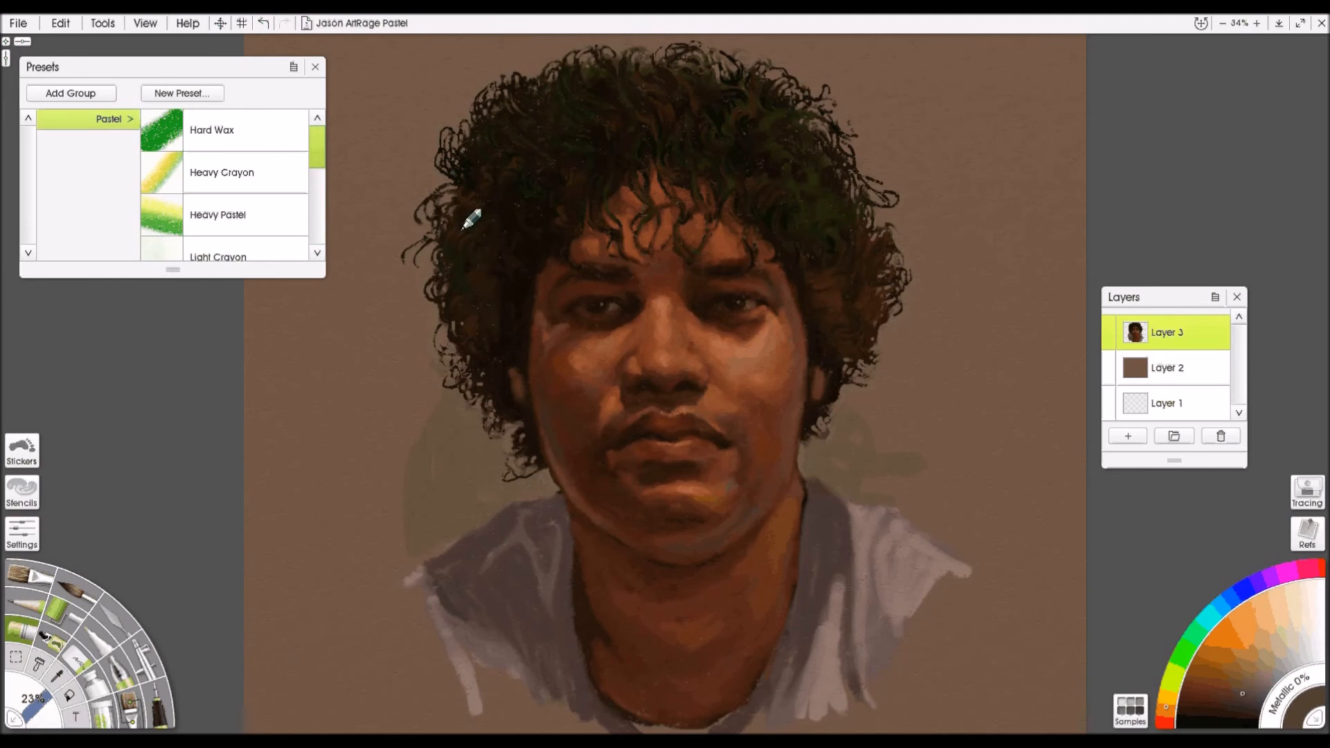
left_click(452, 474, "alt")
mouse_move(452, 474)
left_mouse_down()
mouse_move(440, 425)
mouse_move(381, 459)
left_mouse_up()
left_click_drag(838, 406, 881, 352)
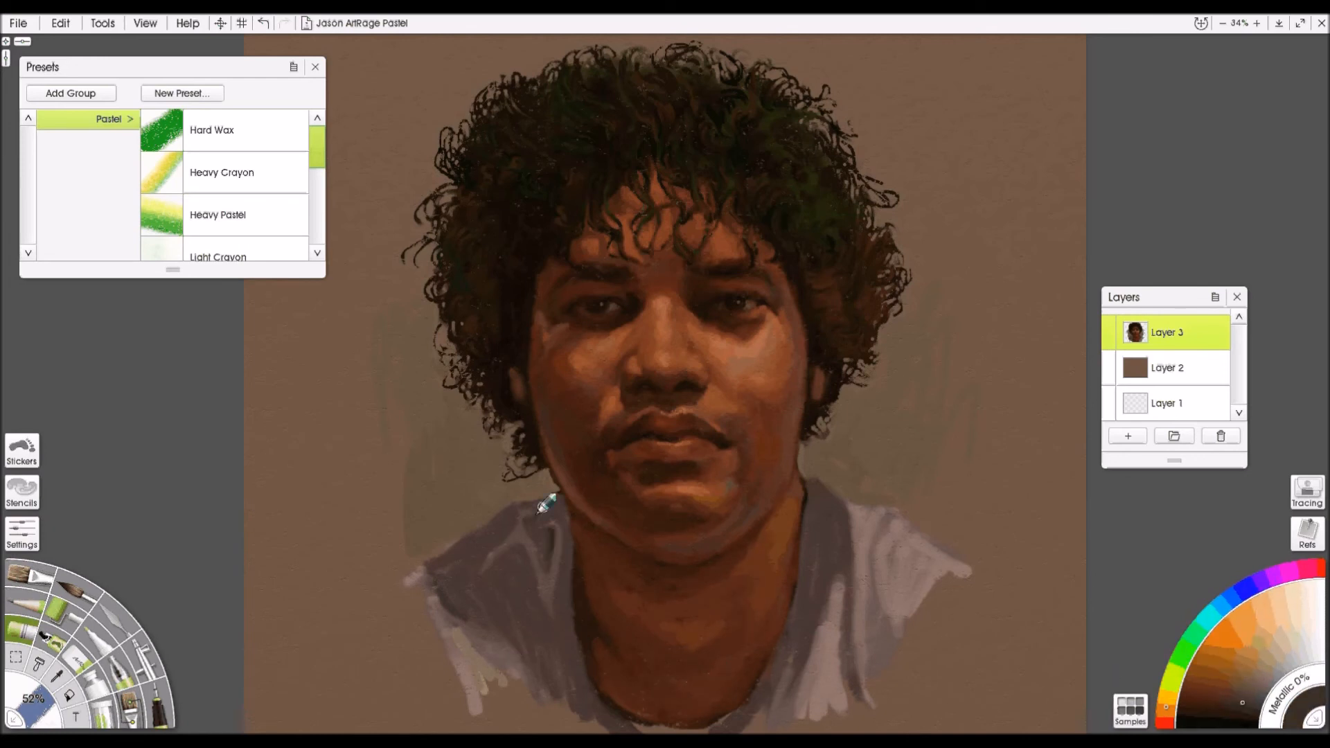
- Sample a dark grey near the collar and shade the shirt's folds beside the neck and down the right shoulder
left_click(804, 518, "alt")
left_click_drag(827, 497, 838, 544)
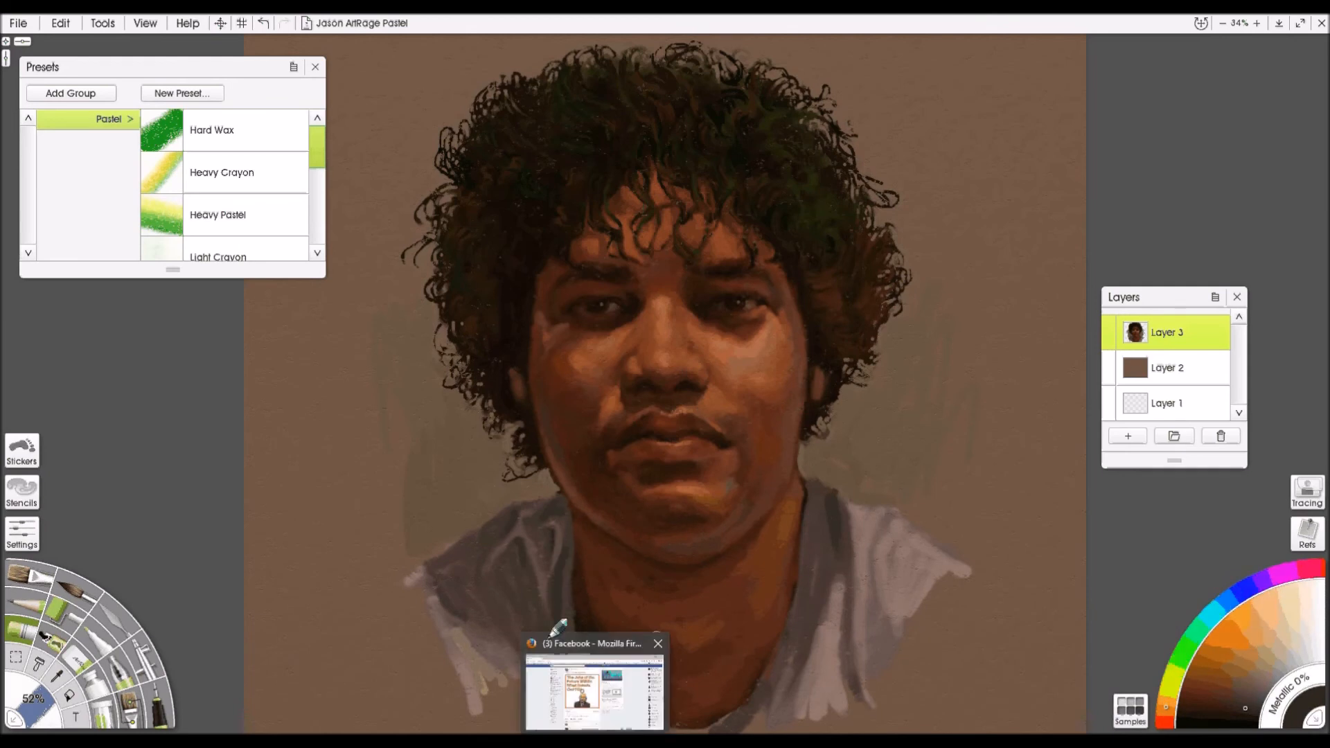
left_click_drag(837, 571, 853, 652)
left_click_drag(830, 535, 838, 602)
- Reduce the pastel to 43%, paint brown strokes in the hair's right side, and add muted tones along the lower-right jaw
left_click_drag(33, 698, 25, 650)
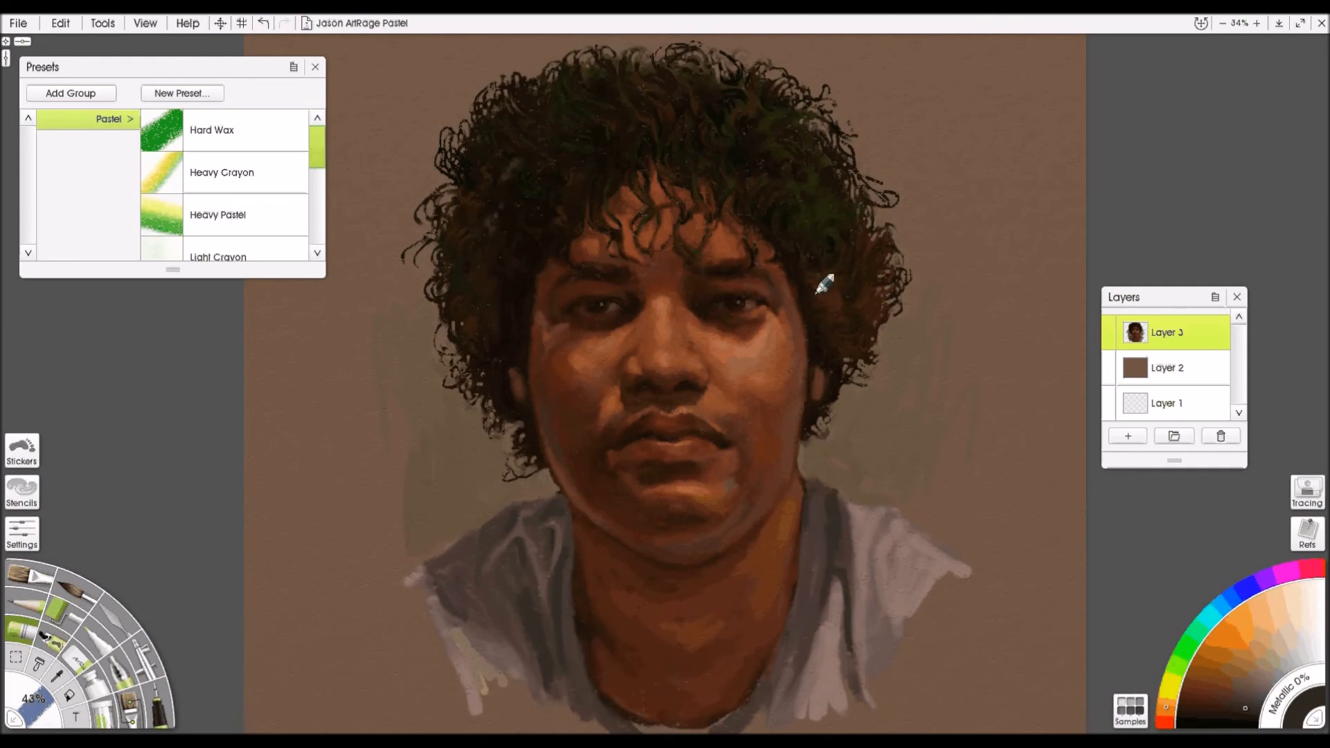
left_click(1229, 691)
left_click(814, 400, "alt")
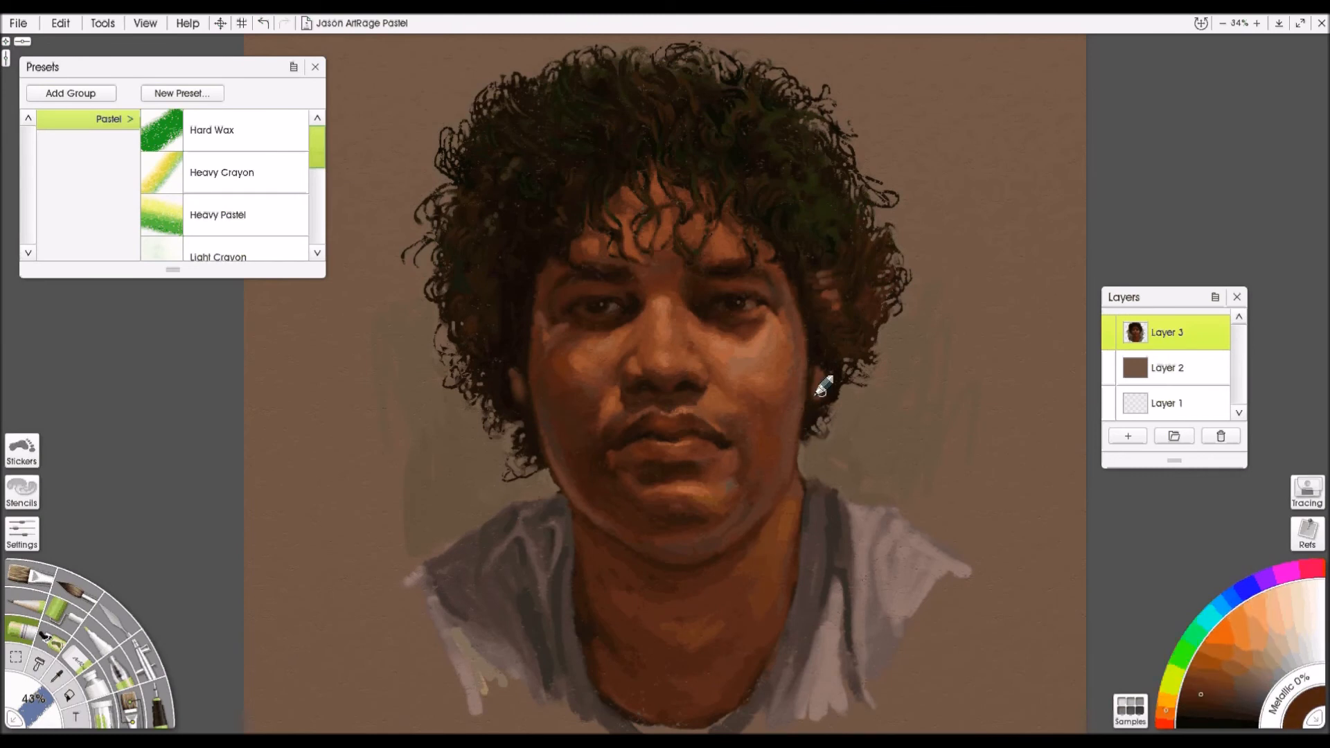
left_click(732, 538, "alt")
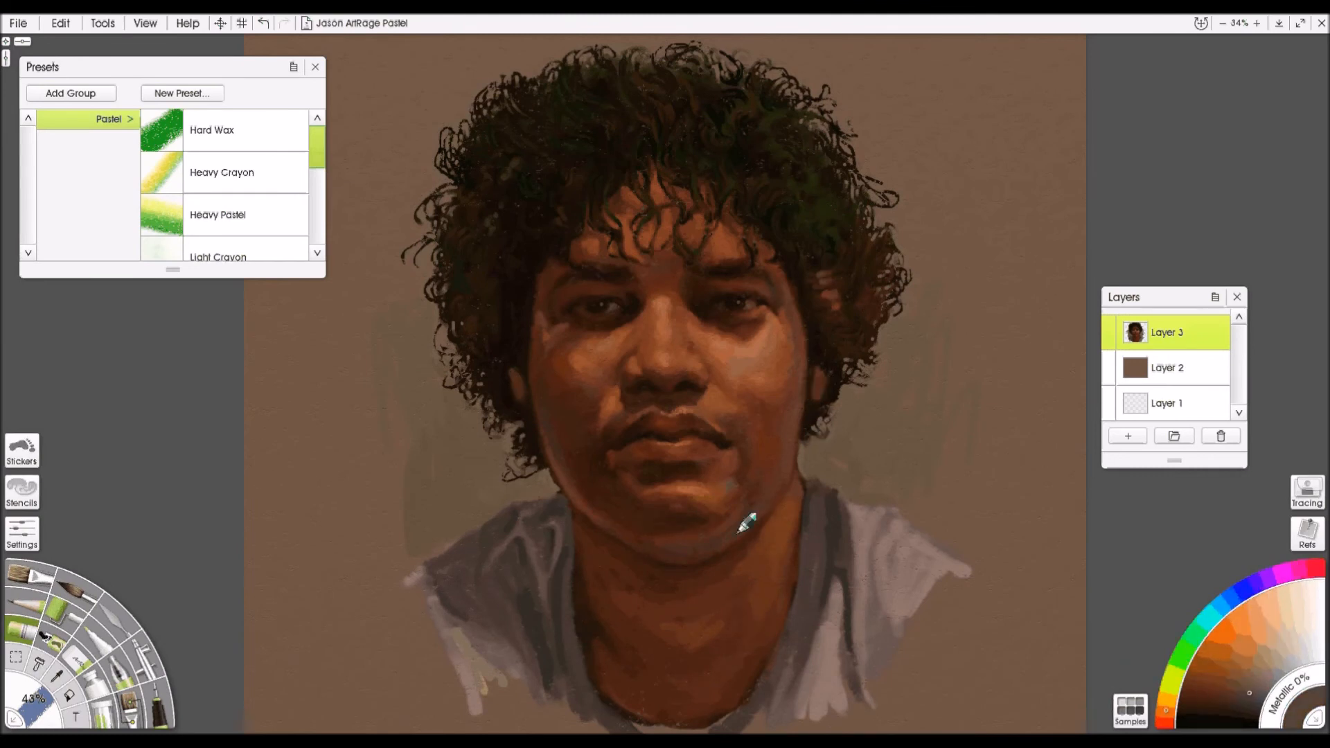
left_click(1241, 700)
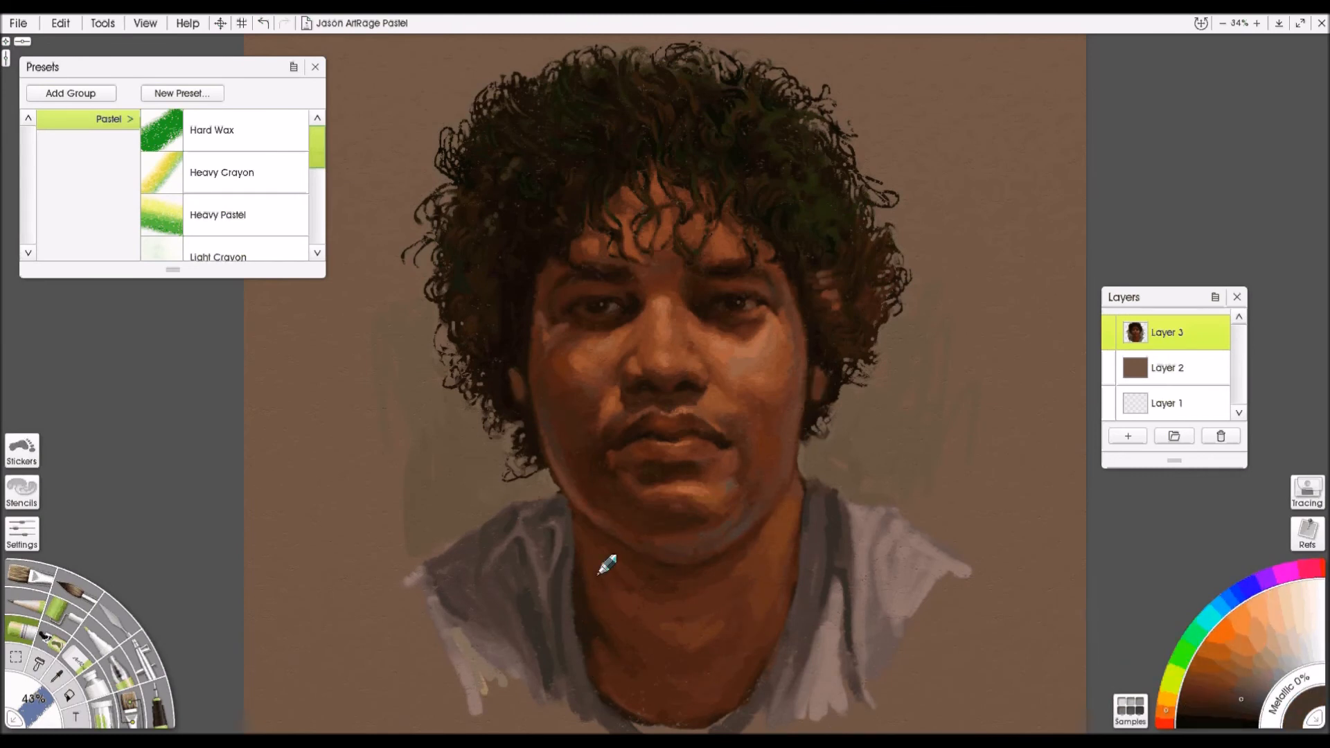
- Pick a muted grey-brown, paint folds along the shirt's neckline and both shoulders, and blend them with the palette knife
left_click(1252, 692)
left_click_drag(796, 610, 775, 724)
left_click_drag(566, 597, 617, 733)
left_click_drag(483, 558, 505, 658)
left_click_drag(431, 598, 513, 677)
left_click_drag(822, 552, 858, 684)
left_click_drag(487, 580, 518, 676)
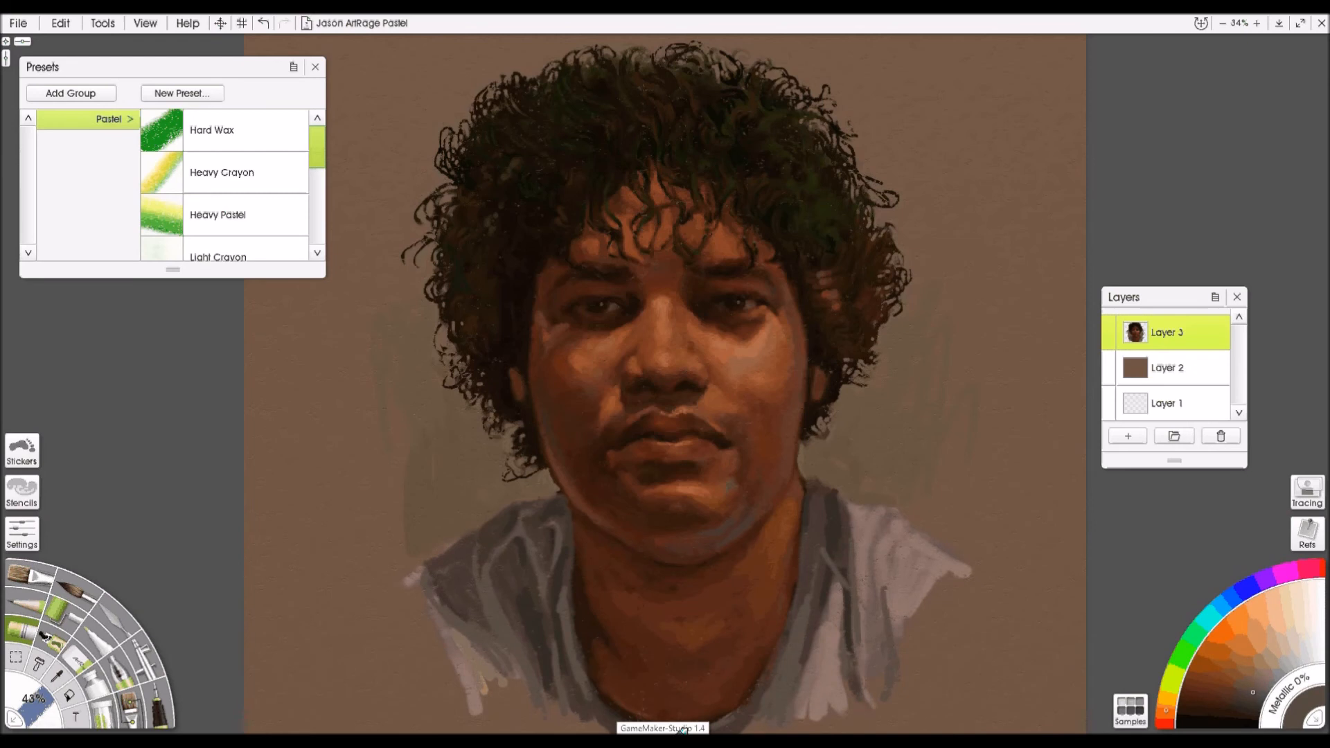
left_click(116, 619)
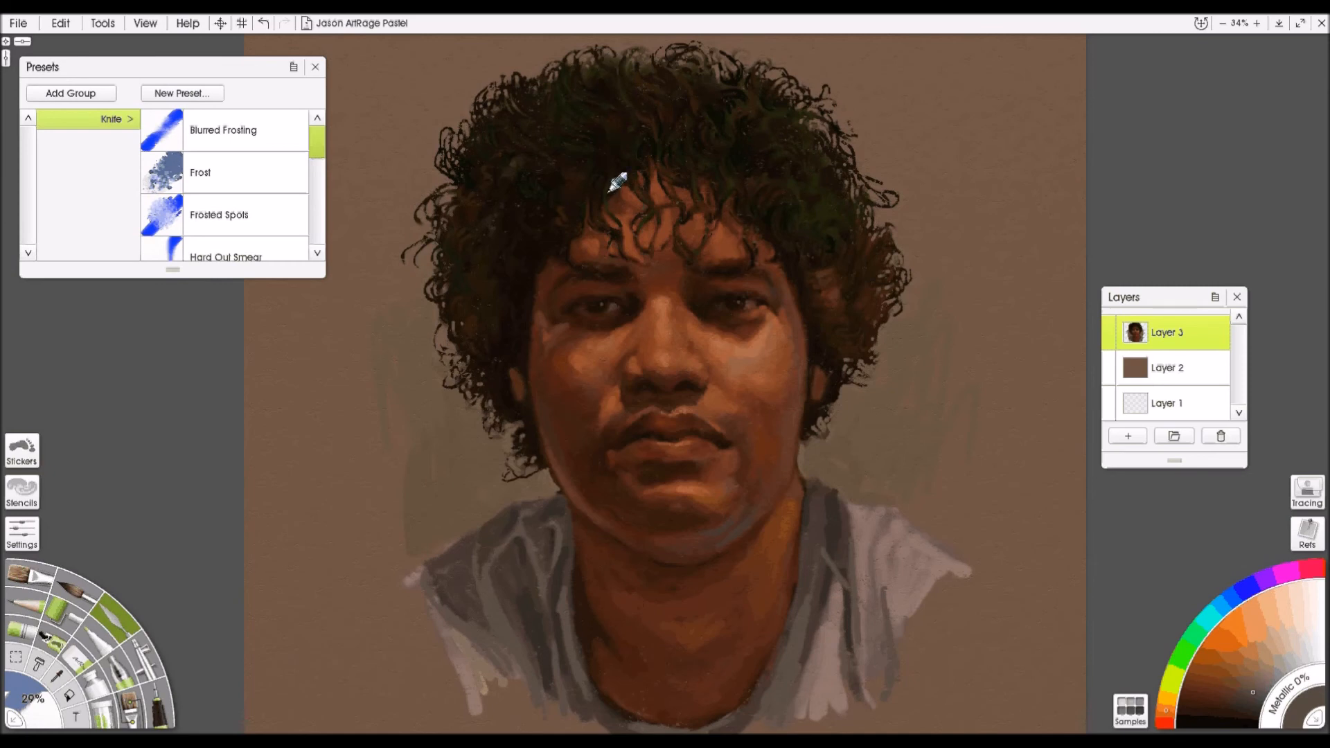
- Add a new layer and paint sampled skin tones between the forehead curls, reducing the pastel to 29%
left_click(1128, 436)
left_click(21, 632)
left_click(705, 346, "alt")
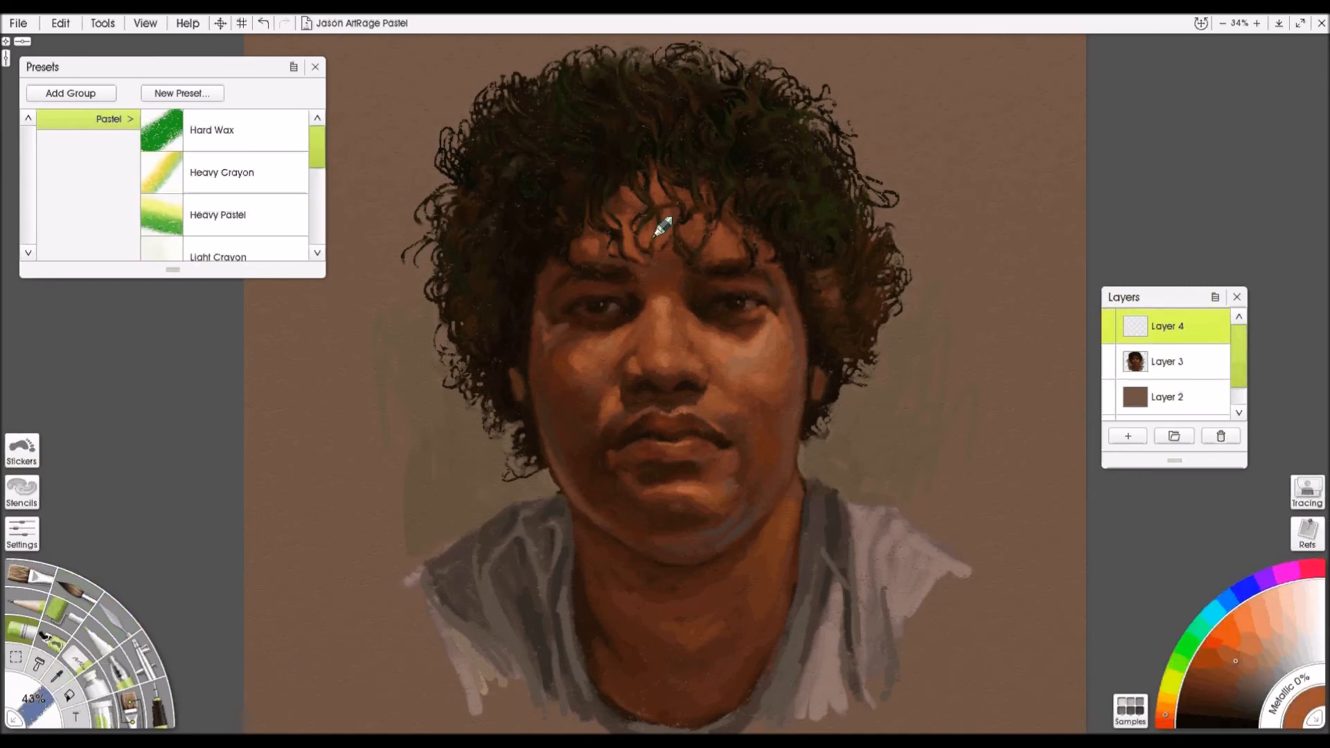
mouse_move(647, 198)
left_mouse_down()
mouse_move(635, 244)
mouse_move(622, 207)
mouse_move(653, 226)
mouse_move(617, 260)
left_mouse_up()
left_click(588, 259, "alt")
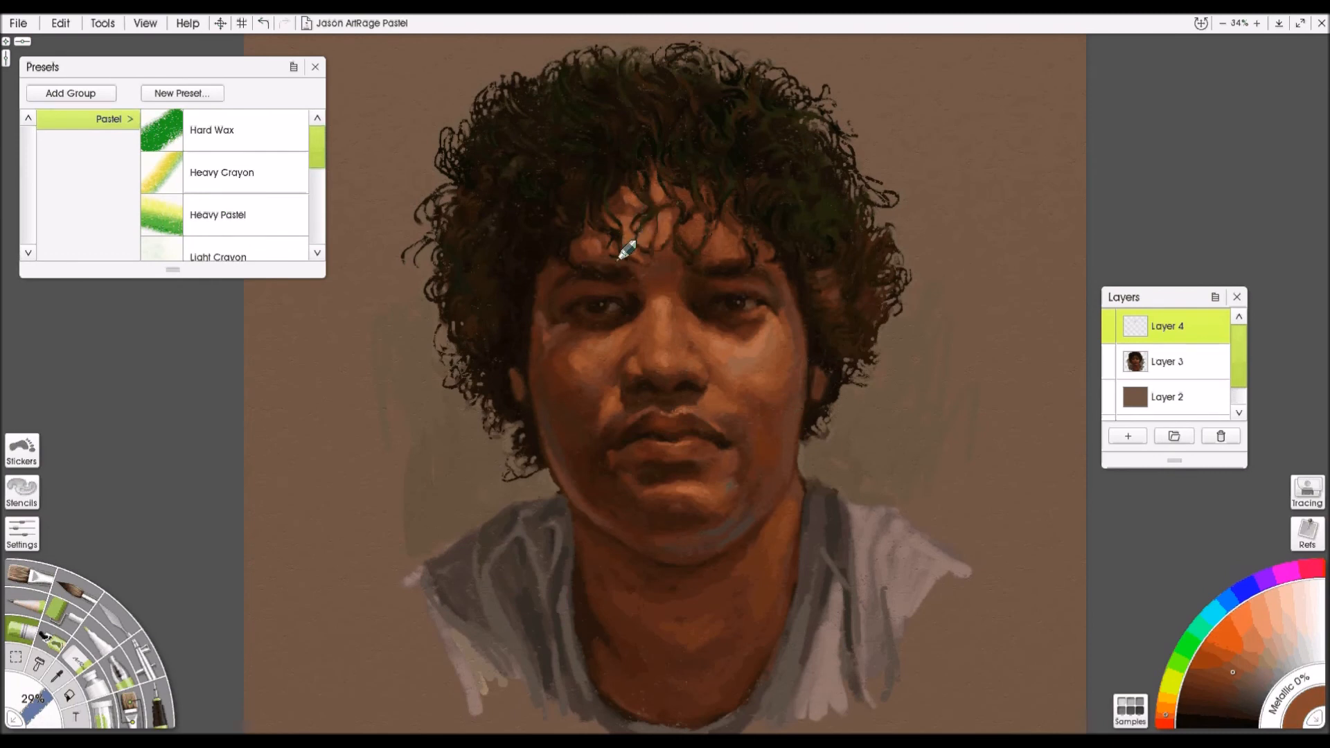
left_click(1225, 686)
mouse_move(692, 213)
left_mouse_down()
mouse_move(676, 233)
mouse_move(717, 224)
left_mouse_up()
left_click_drag(610, 199, 622, 214)
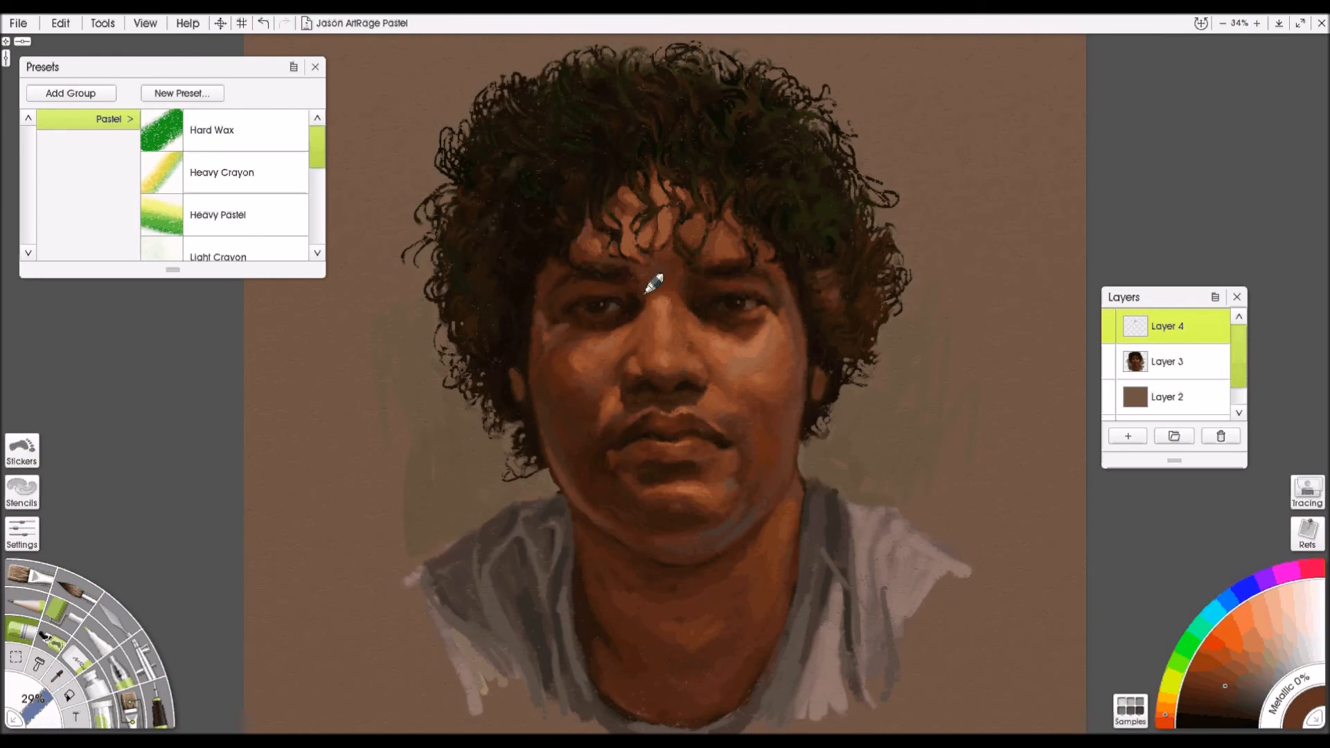
- Sample a forehead tone, paint lighter highlights on the nose bridge, and set the palette knife to 19% for blending
left_click(719, 241, "alt")
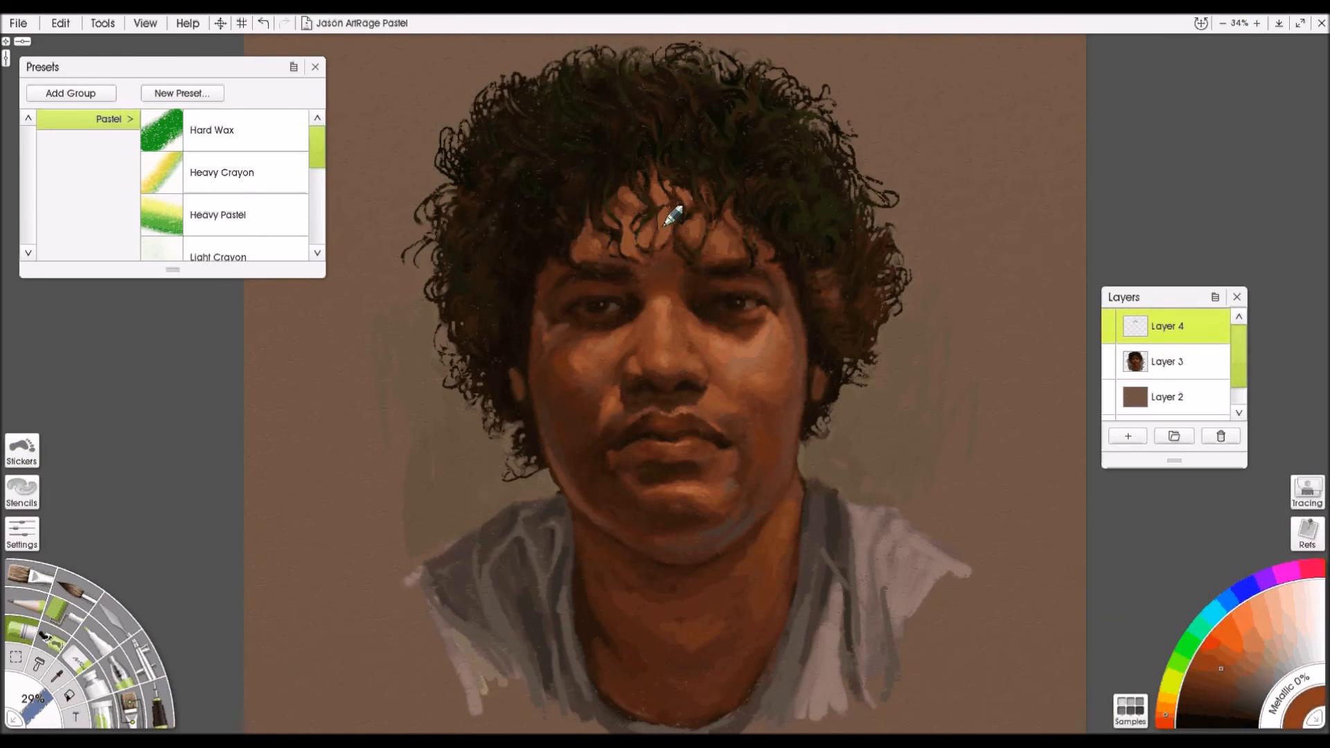
left_click(1242, 657)
left_click_drag(665, 310, 666, 363)
left_click(1264, 646)
left_click(117, 617)
left_click(264, 24)
left_click_drag(26, 715, 17, 718)
left_click_drag(29, 699, 31, 695)
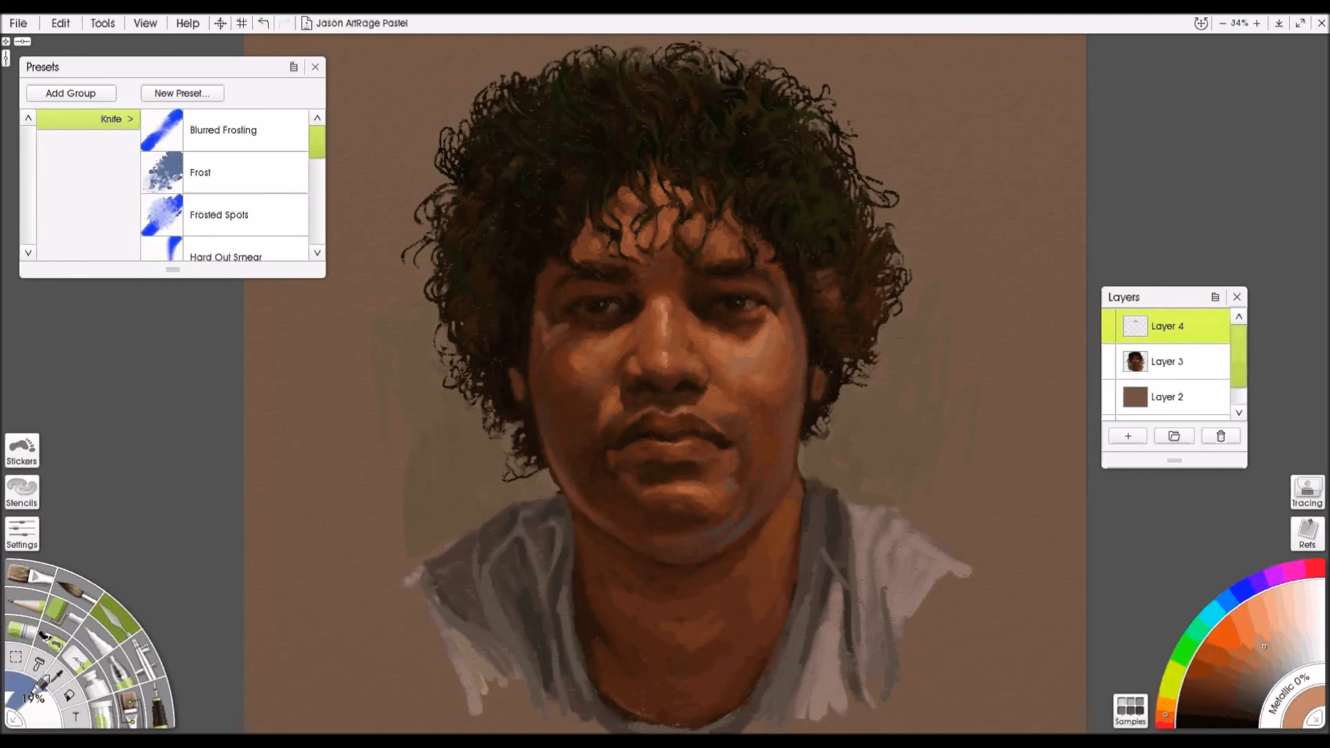
- Sample the cheek tone, highlight the upper lip with a 25% pastel, blend with a 26% knife, and merge the layer down
left_click(739, 357, "alt")
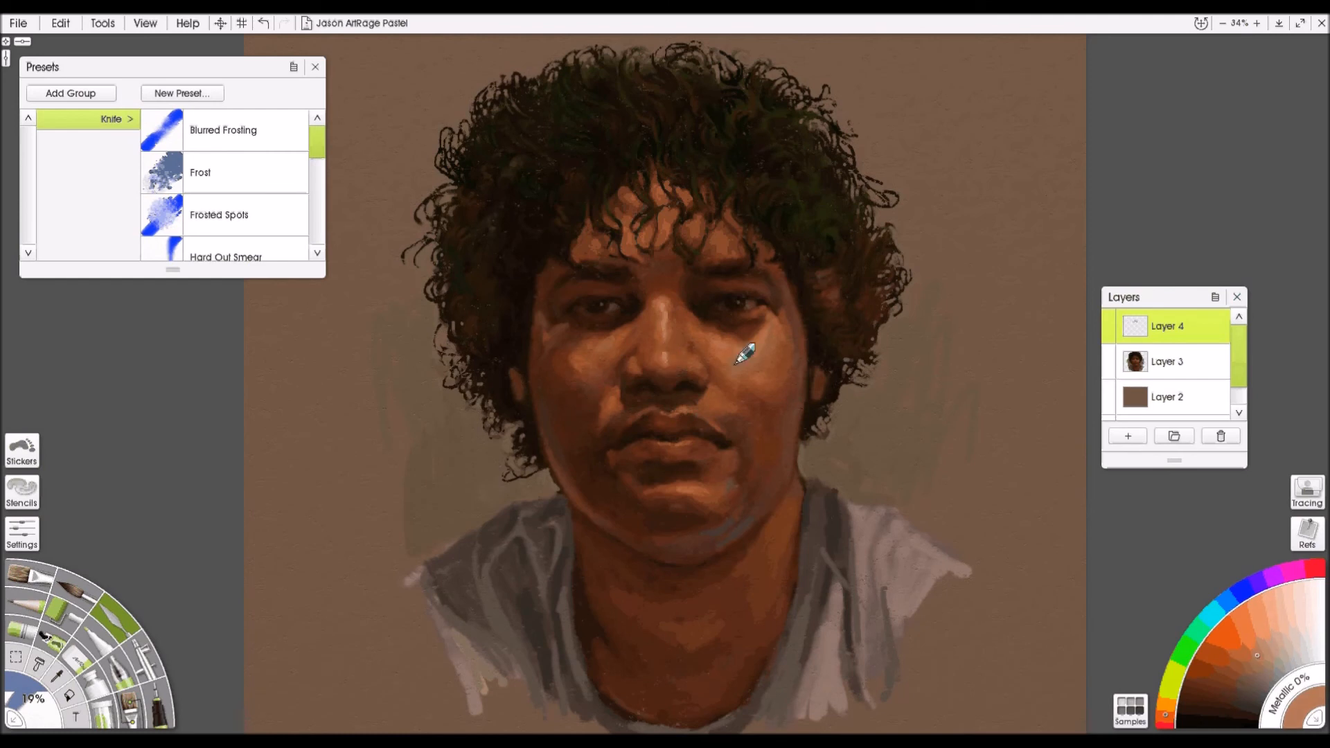
key("c")
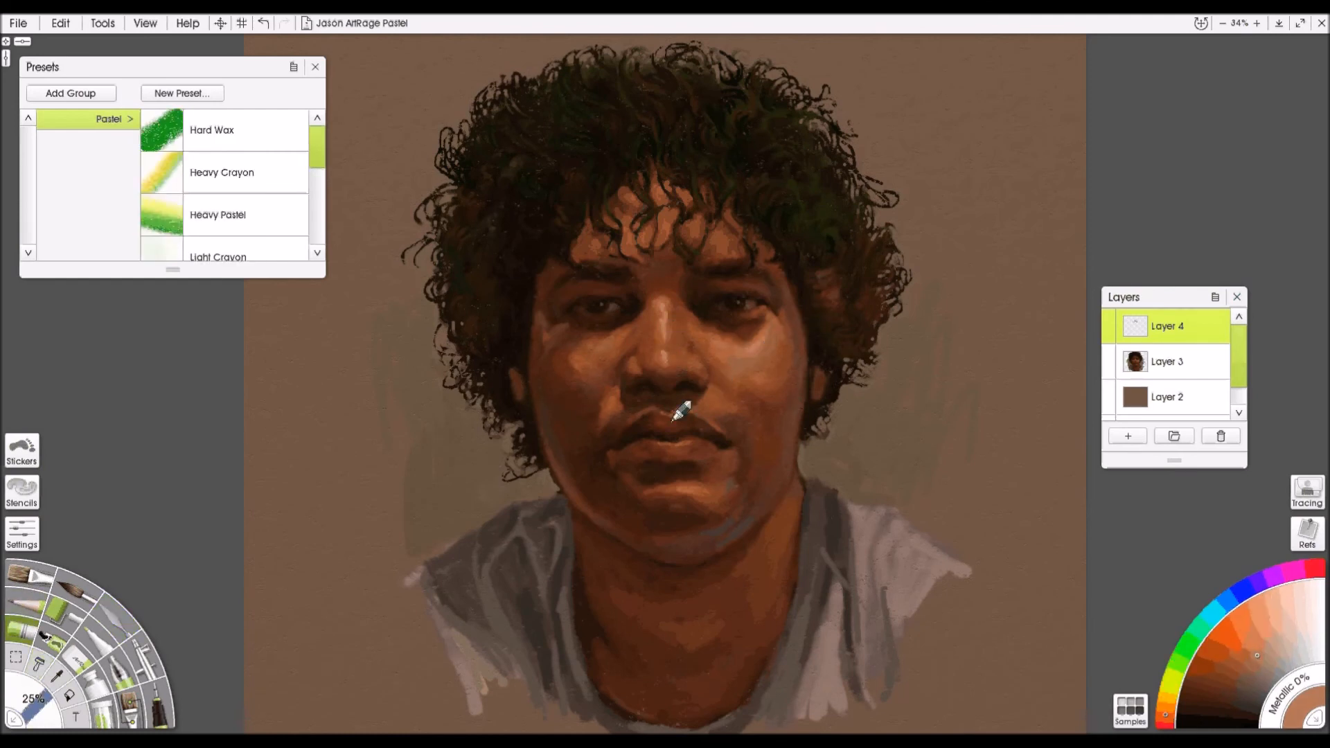
key("k")
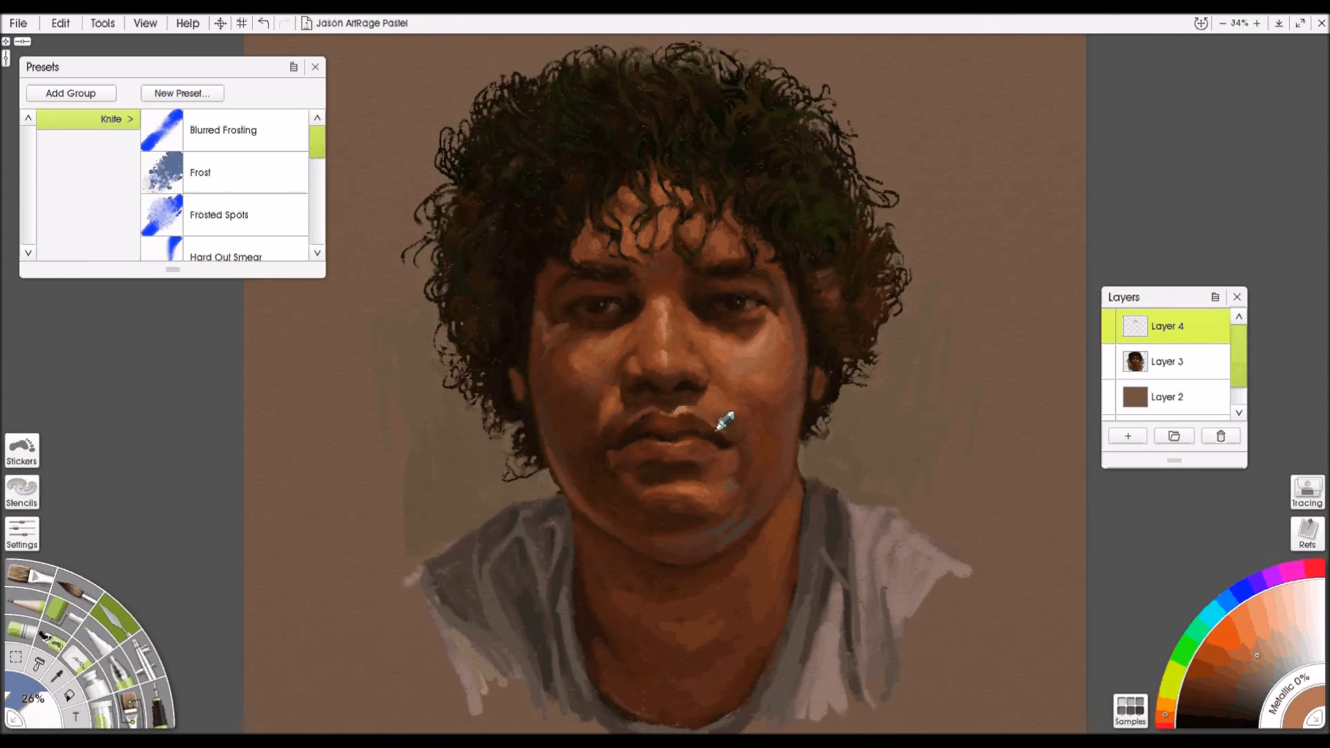
right_click(1168, 319)
left_click(1136, 577)
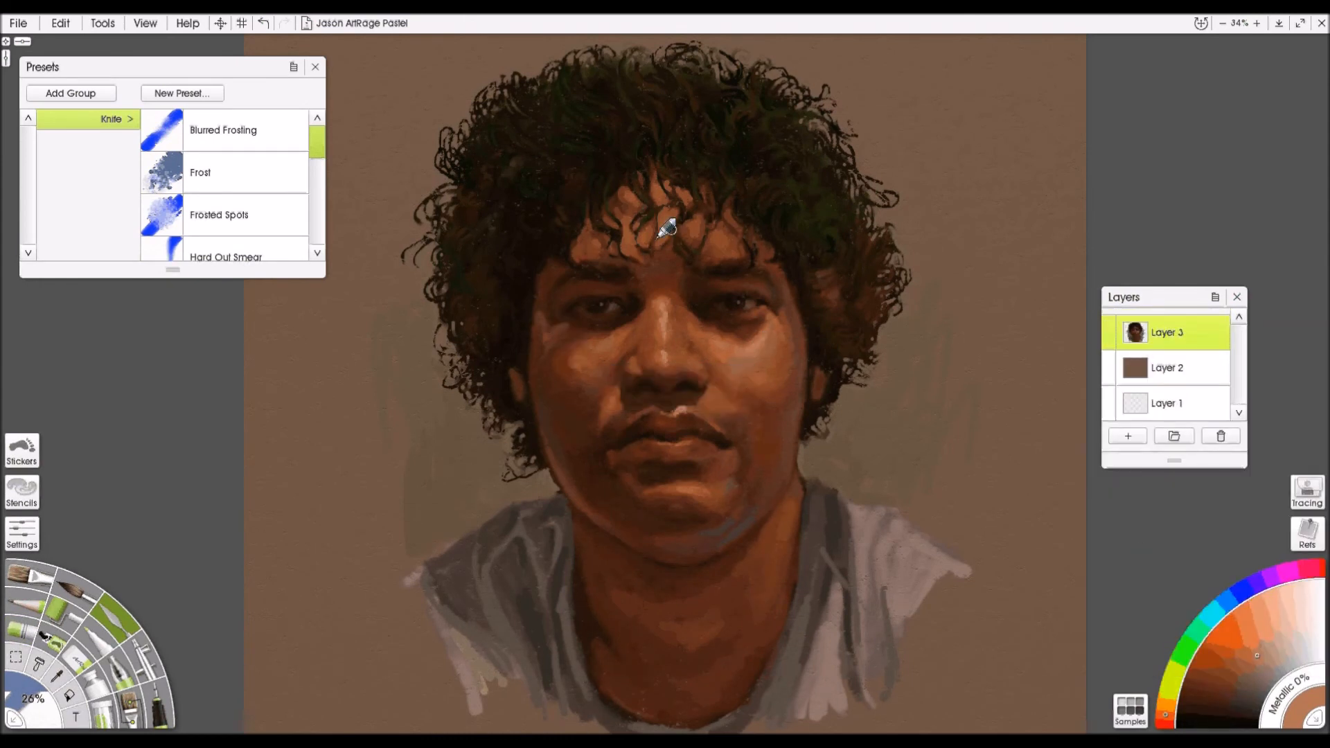
- Sample the skin tone between the eyebrows, refine the face with a 16% pastel, and blend with the palette knife
left_click(661, 259, "alt")
left_click(26, 629)
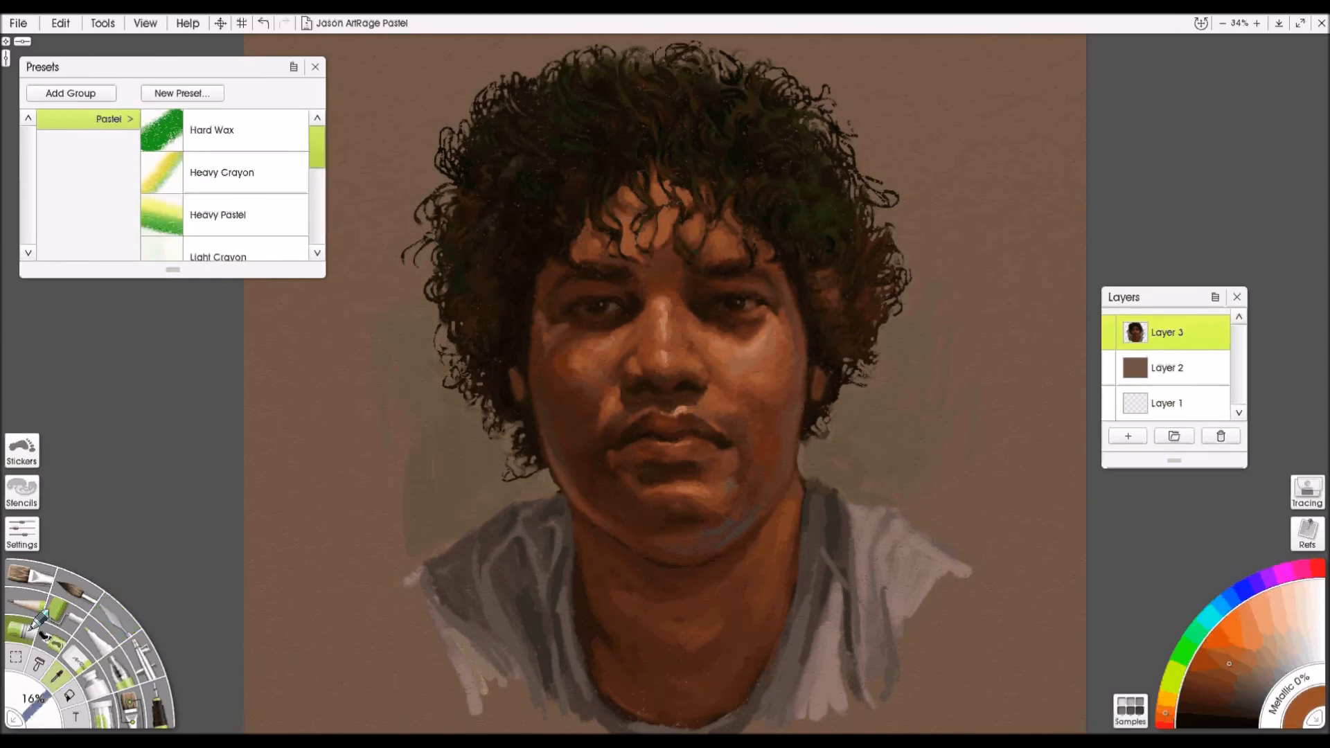
left_click(114, 616)
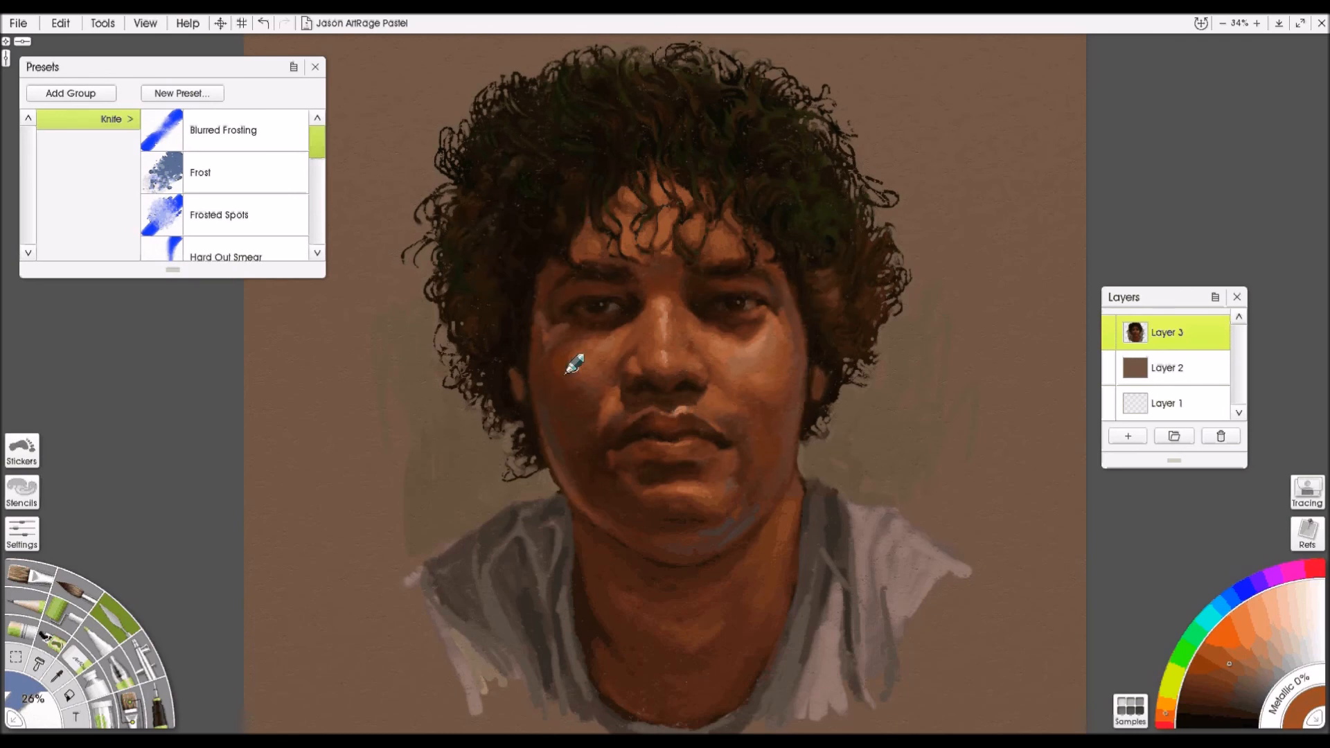
- Paint a sampled muted tone below the outer corner of the left eye and under the right jaw, and blend it
left_click(28, 628)
left_click(548, 339, "alt")
left_click_drag(544, 341, 550, 338)
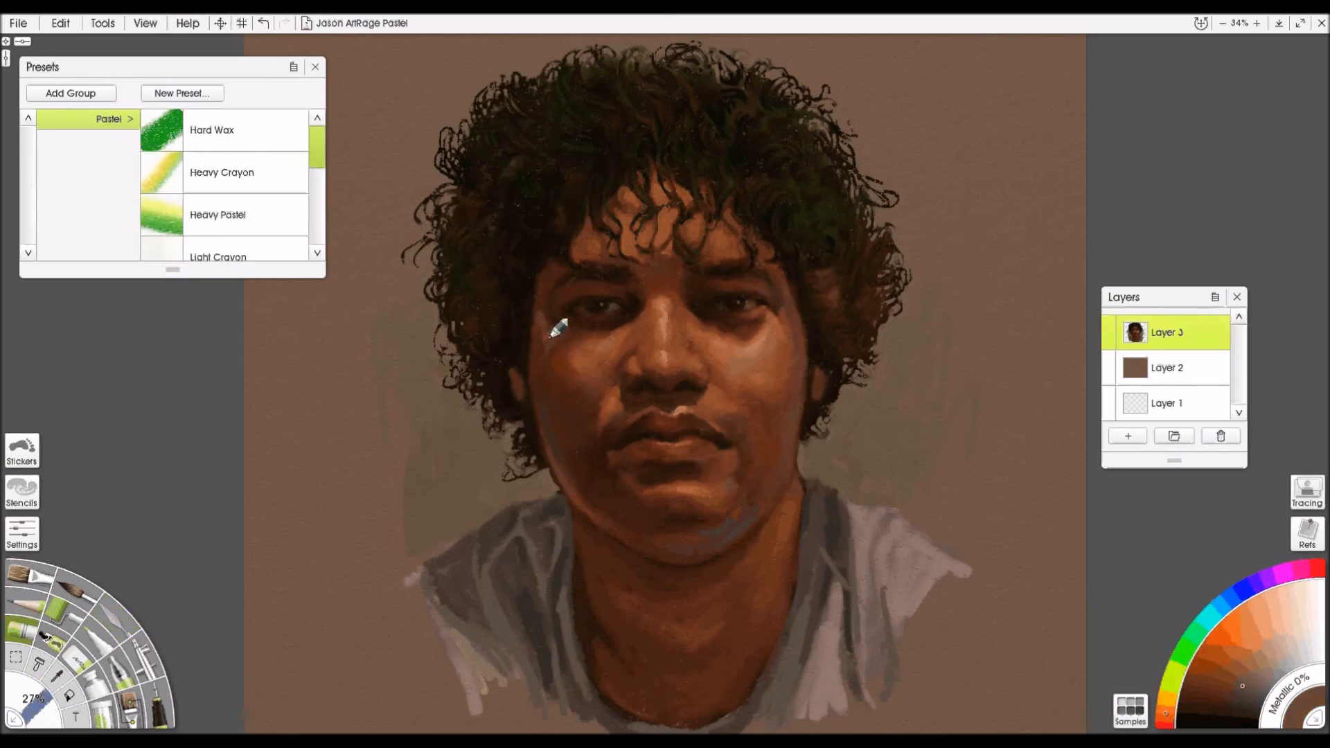
left_click_drag(710, 532, 748, 518)
key("k")
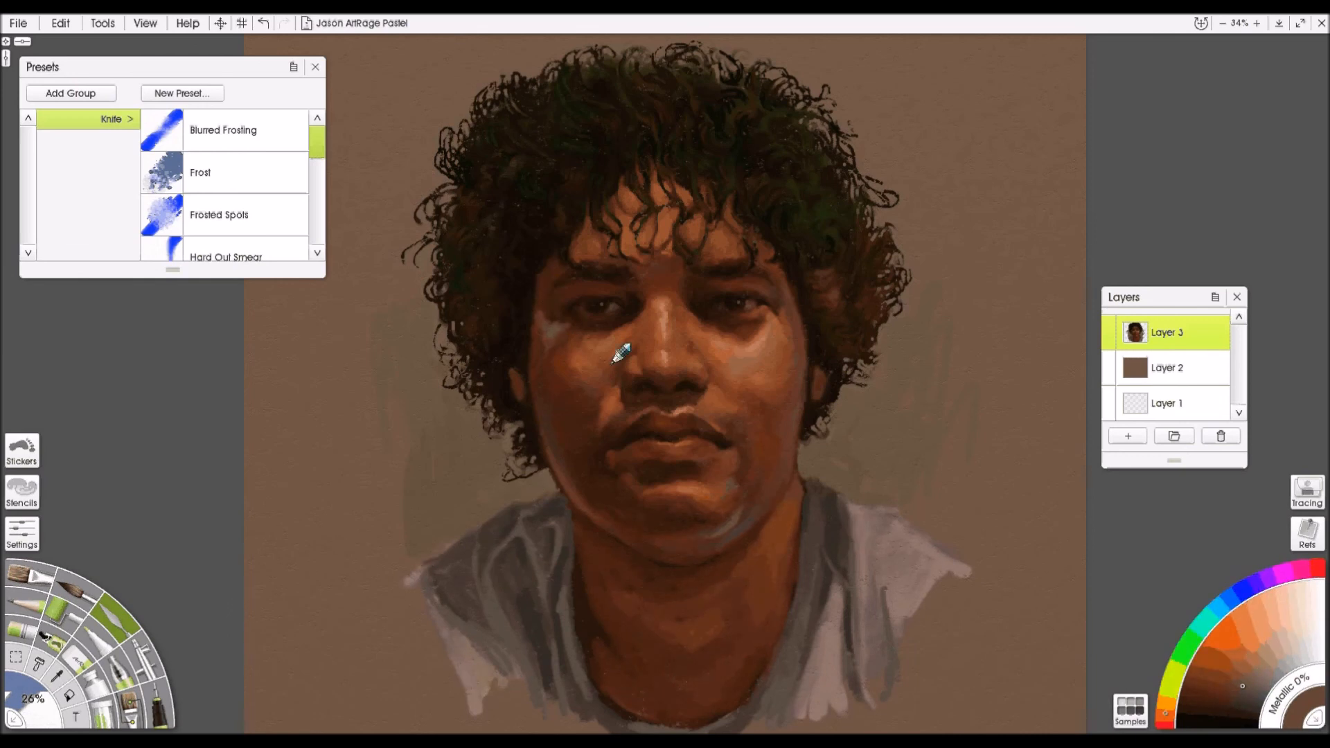
- Pick a lighter skin tone, paint reflected light up the right jaw edge, and blend it with the palette knife
left_click(98, 638)
left_click(1240, 655)
mouse_move(753, 517)
left_mouse_down()
mouse_move(741, 473)
mouse_move(775, 472)
mouse_move(742, 526)
mouse_move(781, 474)
mouse_move(747, 517)
mouse_move(769, 519)
mouse_move(784, 464)
left_mouse_up()
left_click(110, 622)
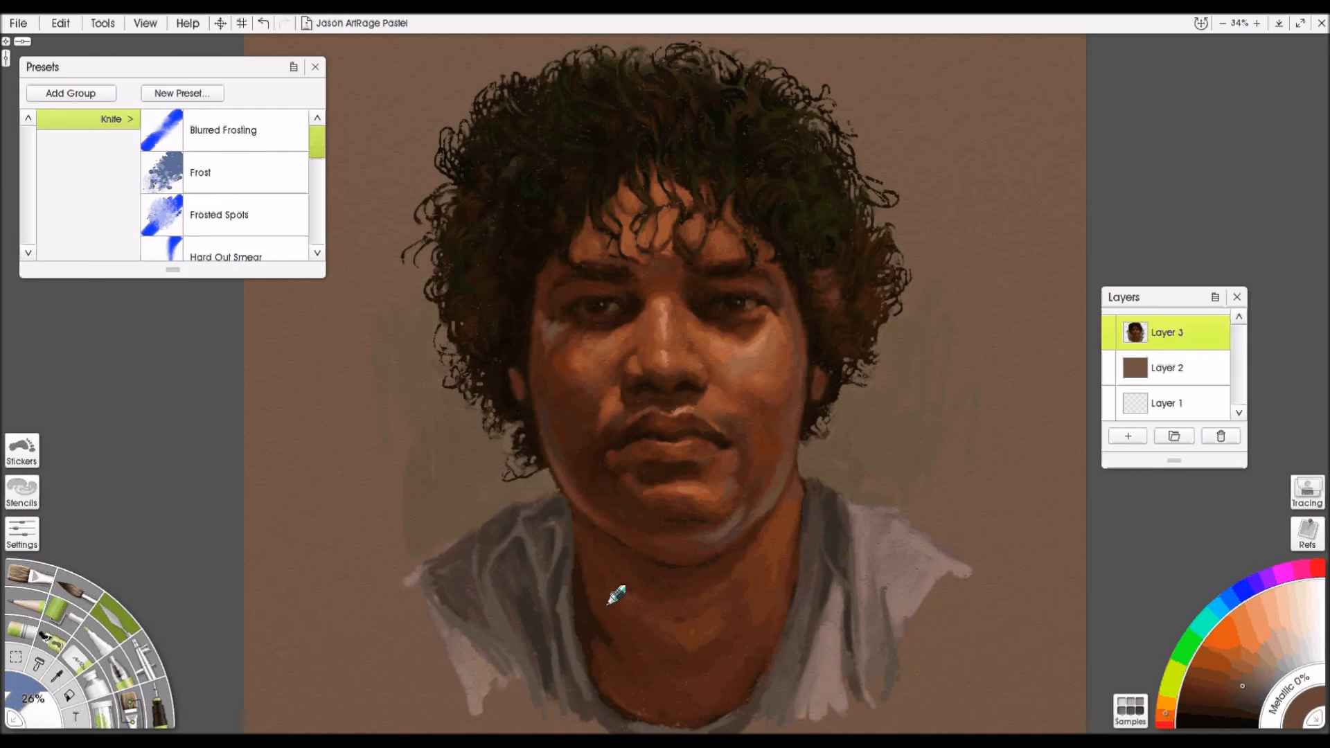
- Pick a dark brown, add a new layer, and draw fine curls over the forehead with the pastel at 15%
left_click(57, 674)
left_click(585, 334)
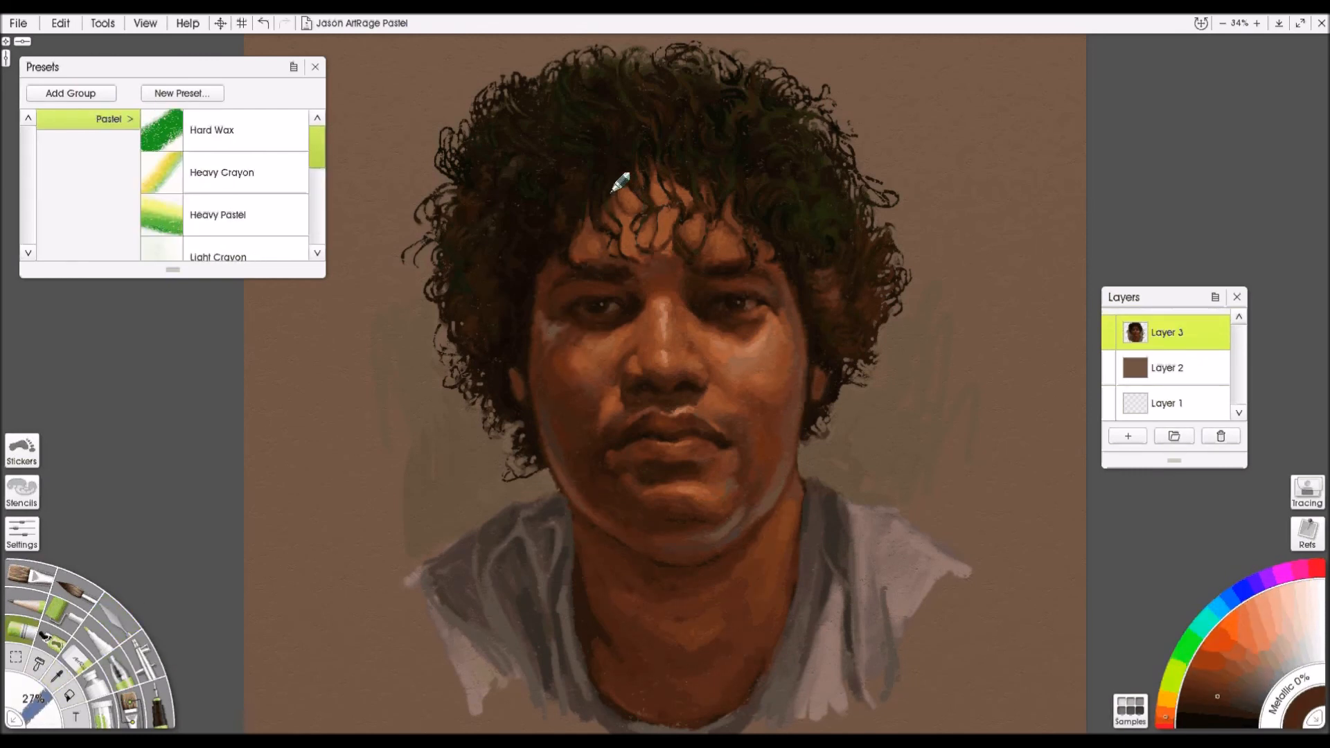
left_click(1136, 438)
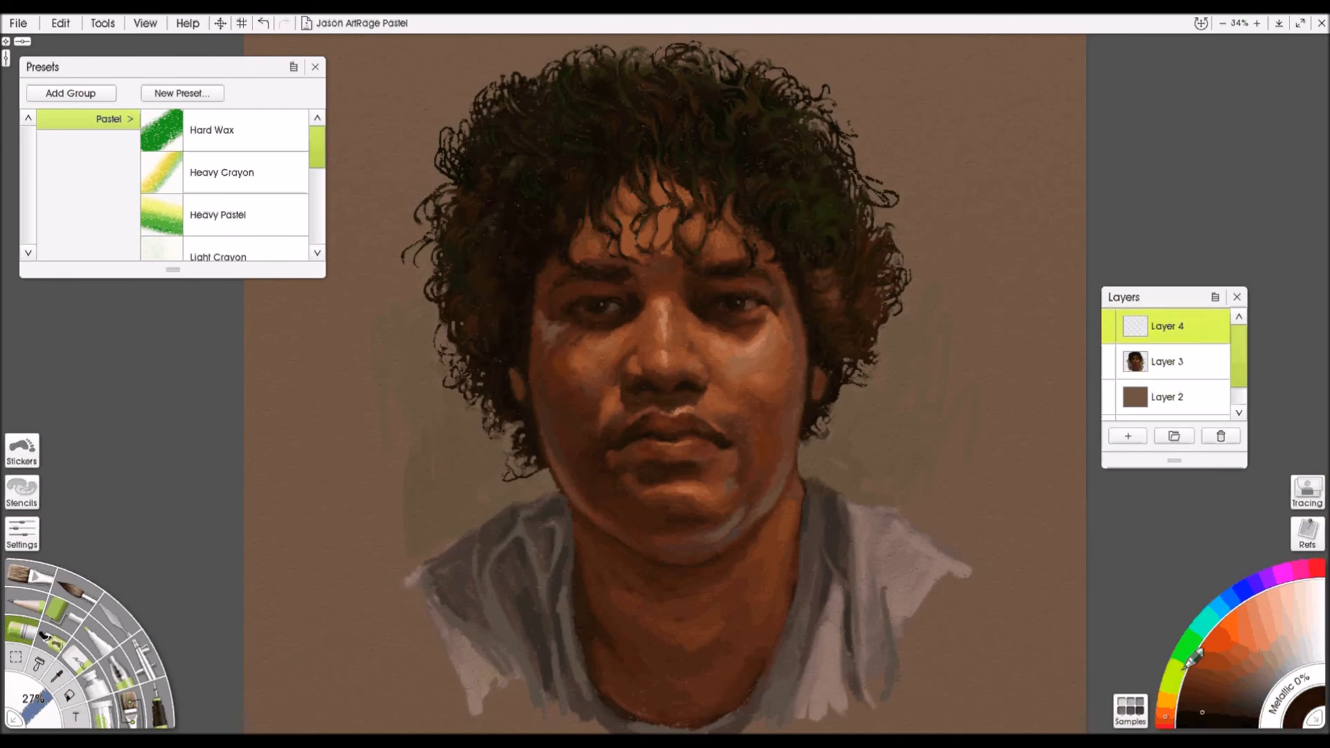
left_click_drag(38, 698, 26, 701)
mouse_move(620, 190)
left_mouse_down()
mouse_move(608, 207)
mouse_move(619, 244)
left_mouse_up()
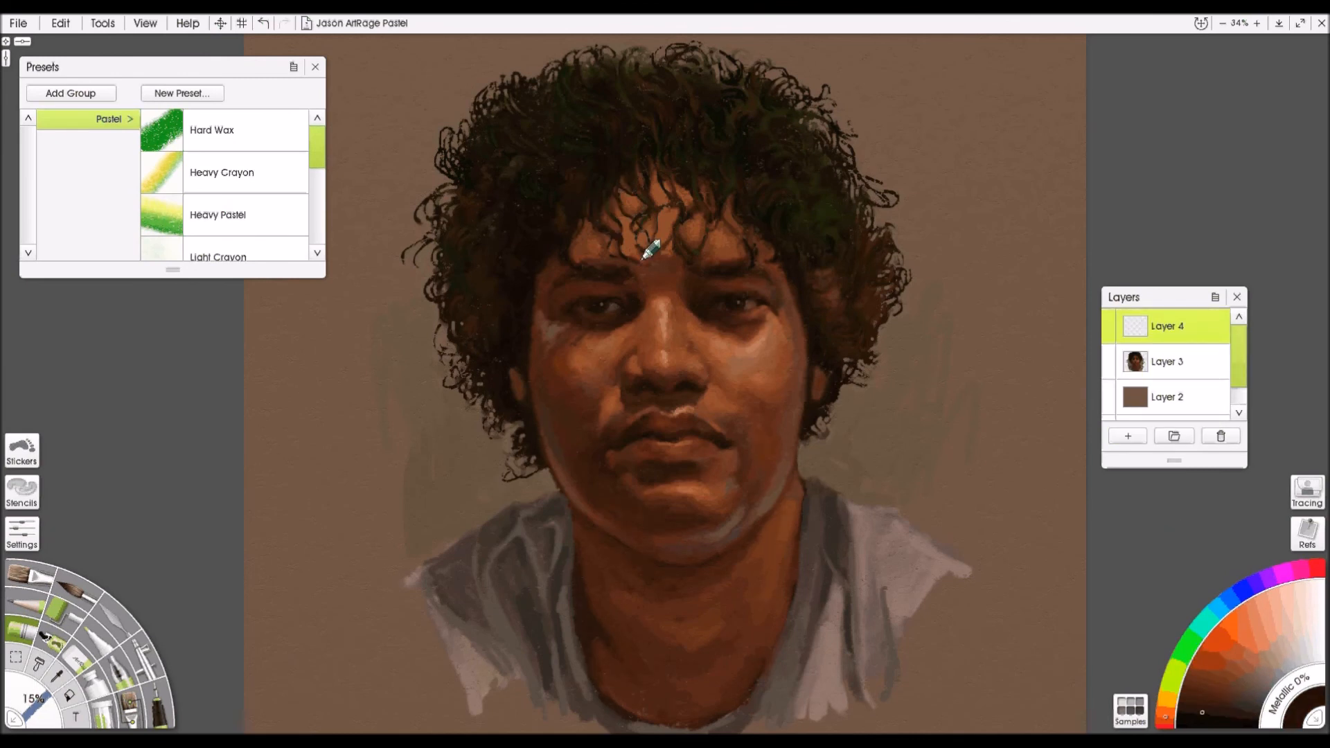
mouse_move(687, 213)
left_mouse_down()
mouse_move(699, 253)
mouse_move(737, 265)
left_mouse_up()
left_click_drag(584, 243, 568, 259)
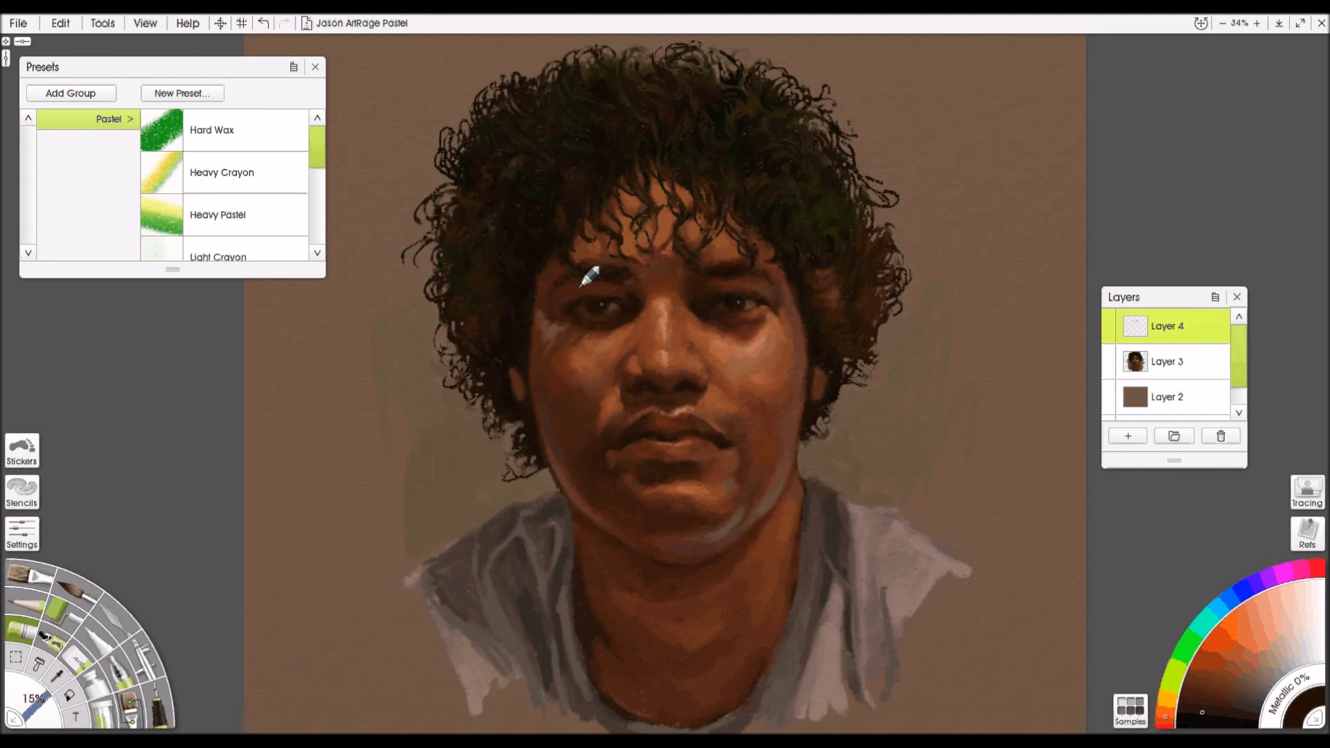
- Pick dark yellow-brown and reddish-brown tones and draw fine curls through the crown and right side of the hair
left_click(1170, 694)
left_click(1212, 712)
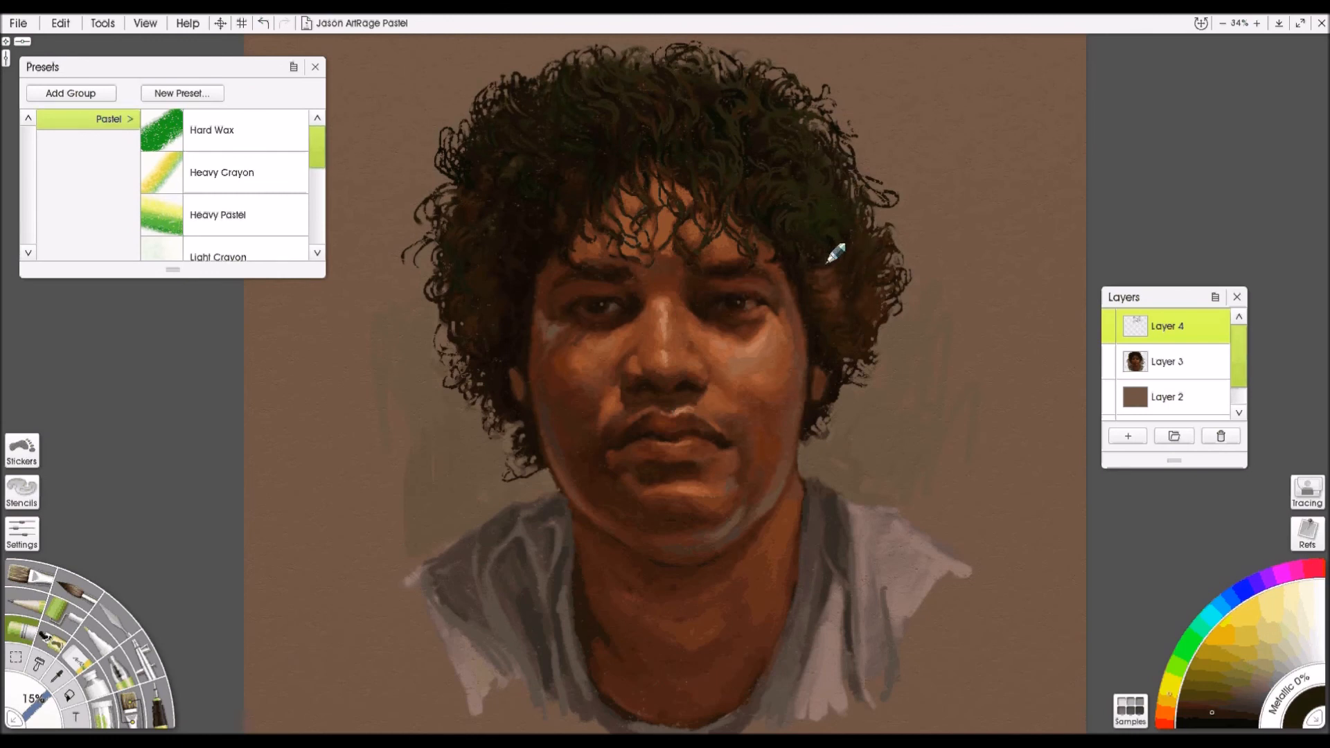
left_click(1166, 713)
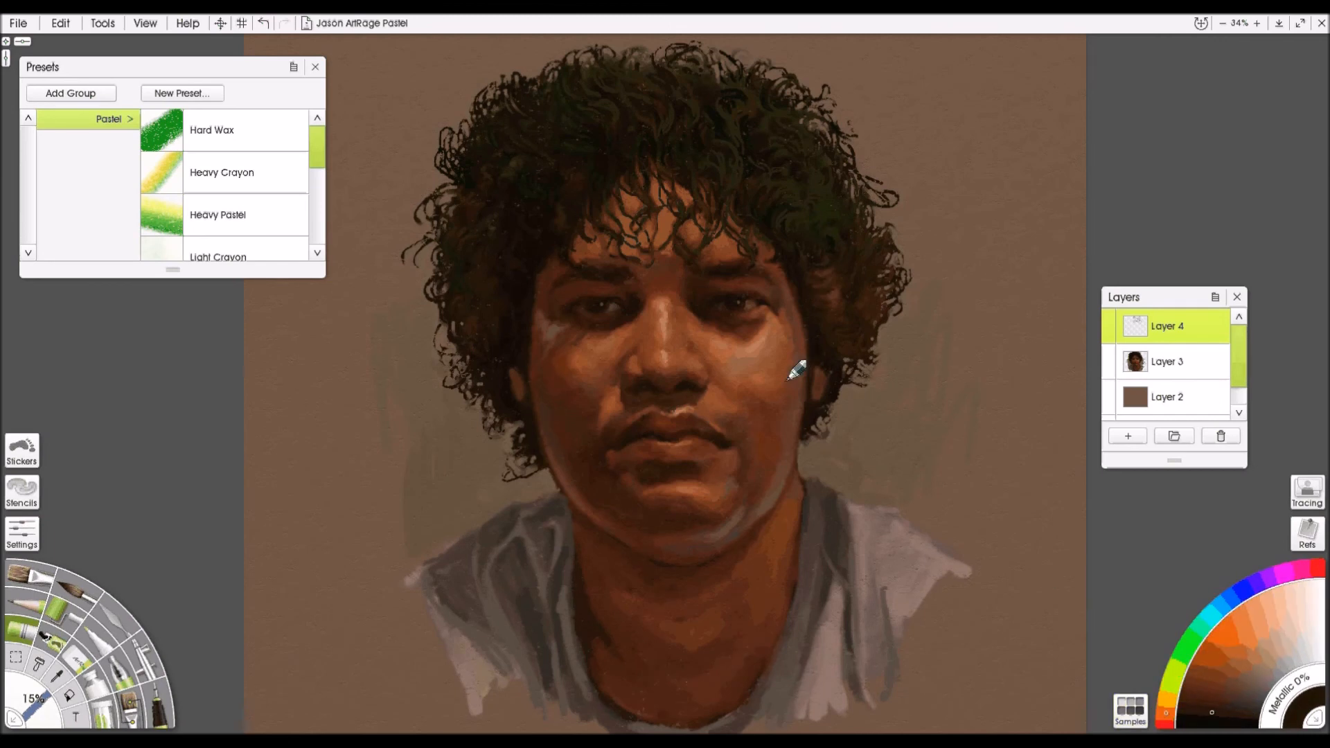
left_click(1217, 695)
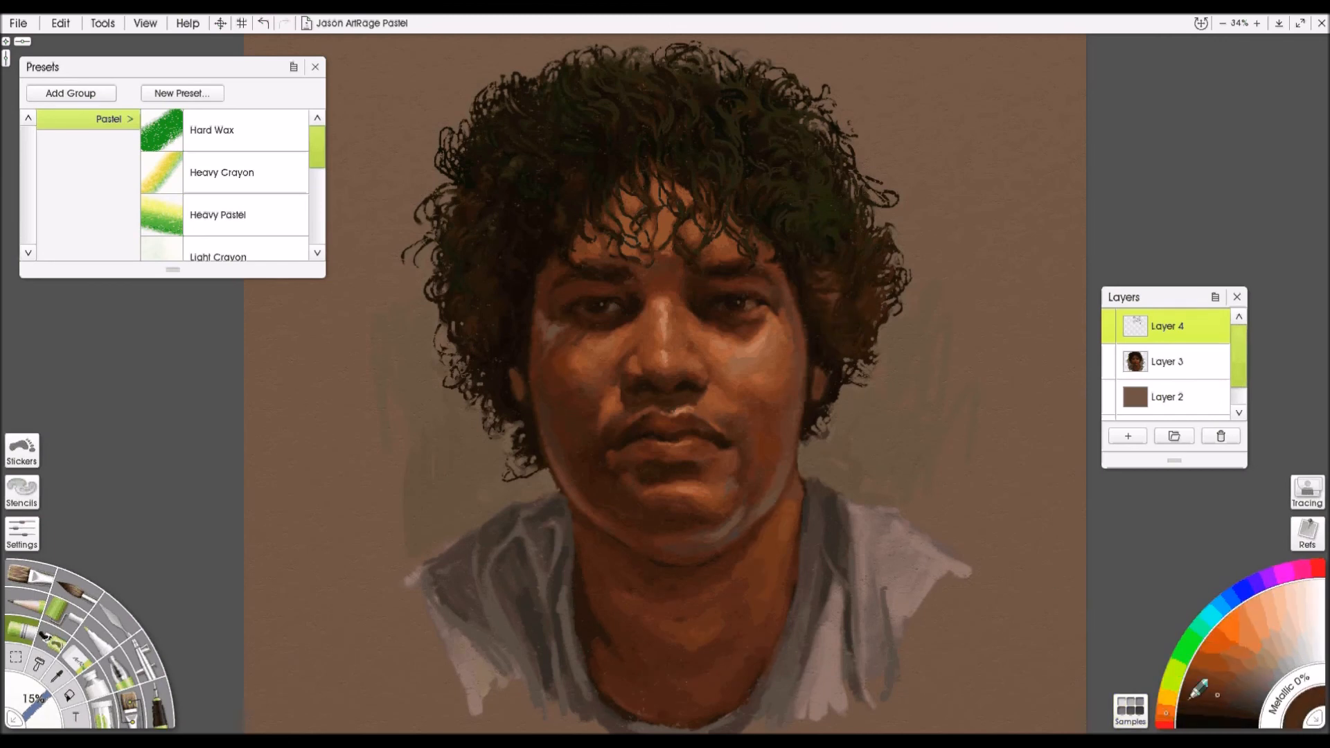
left_click(1196, 713)
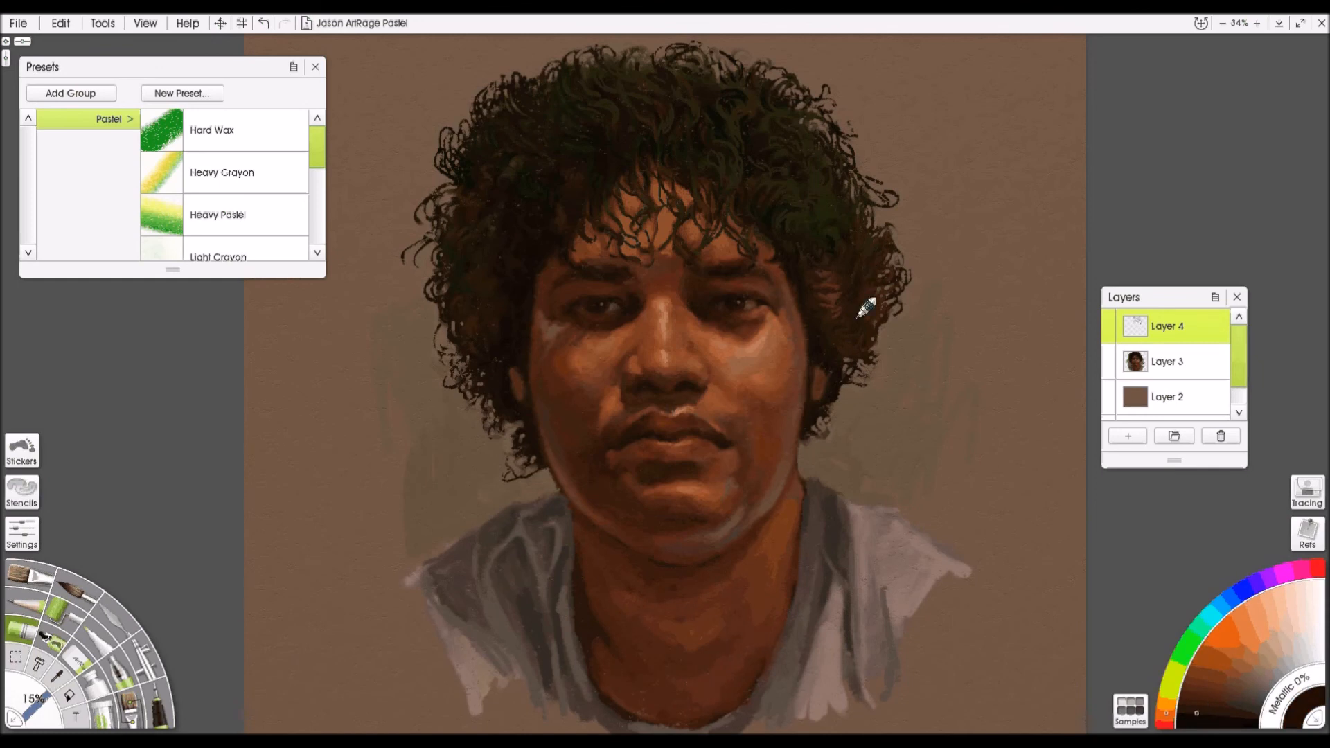
left_click(1203, 707)
- Merge the fine curl layer down into Layer 3 and blend with the palette knife at 26%
right_click(1171, 327)
left_click(1180, 555)
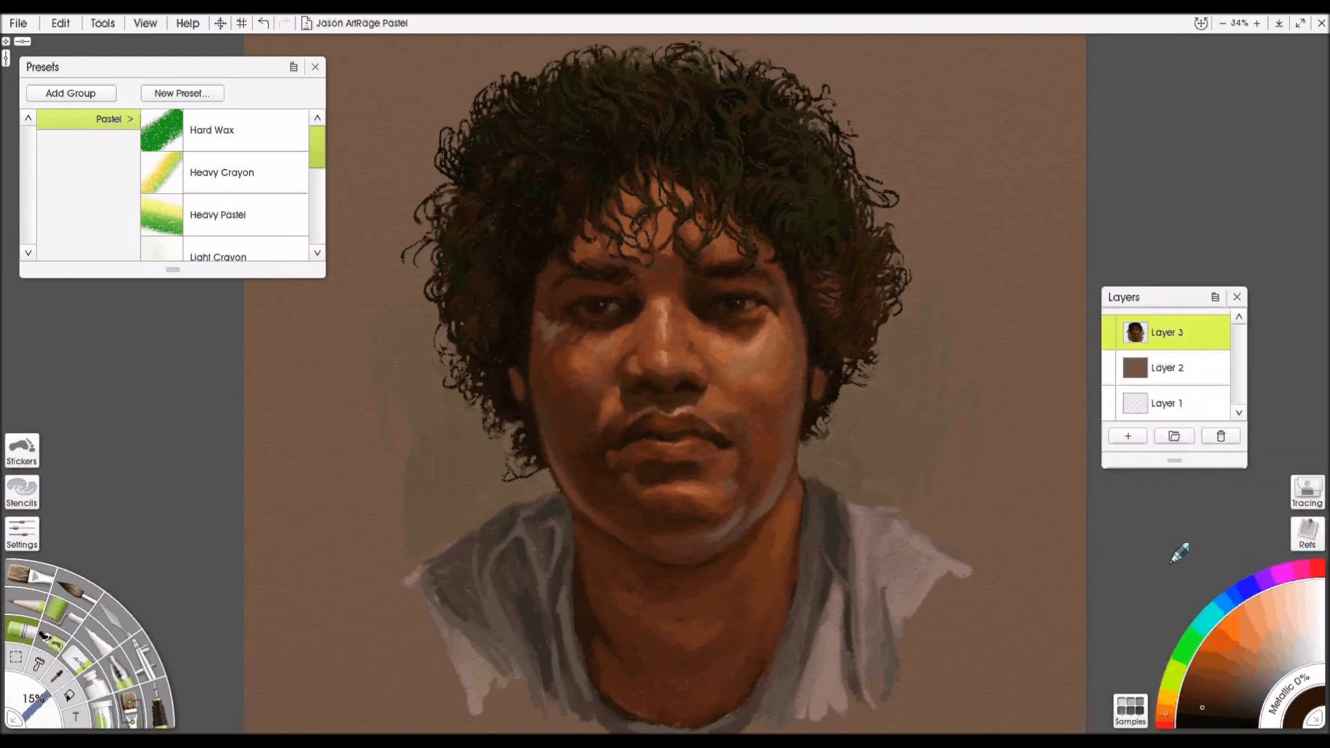
key("k")
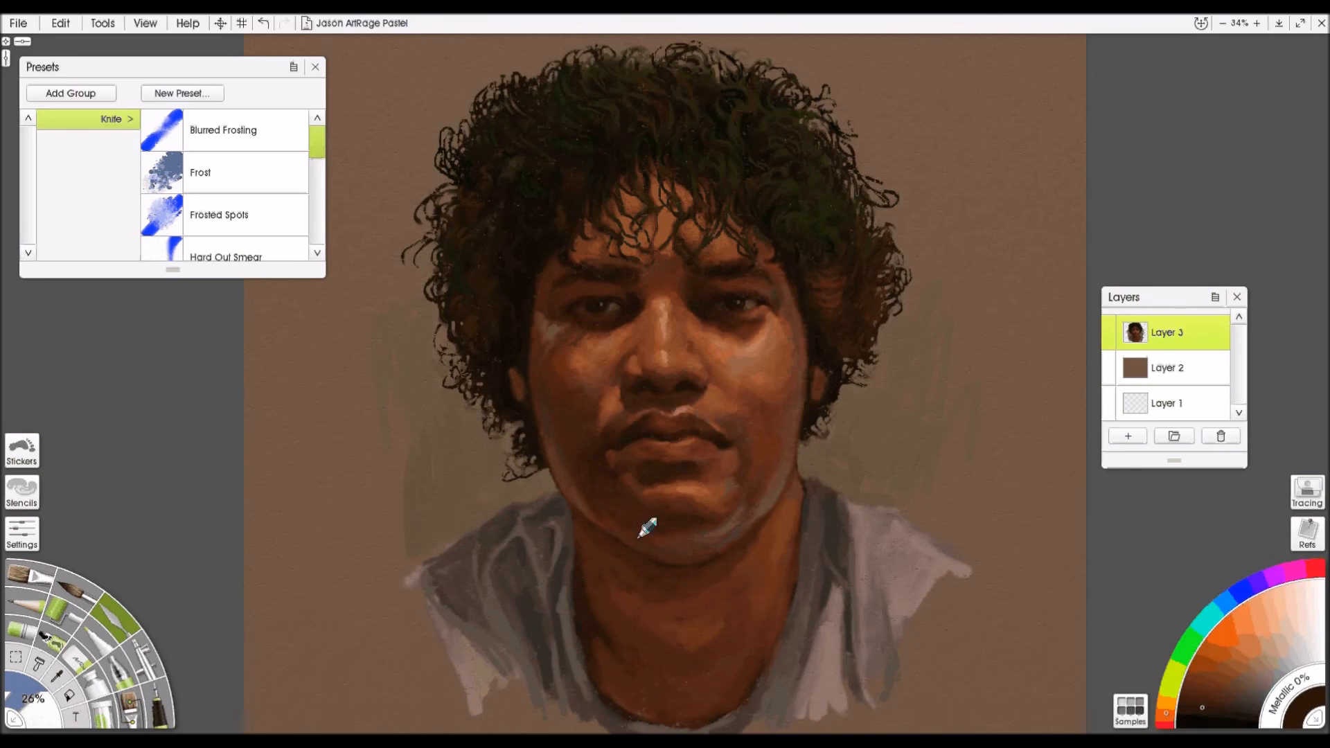
- Sign the portrait in dark brown pastel on the background beside the lower-right shoulder, and return to the palette knife
left_click(22, 631)
left_click(1217, 697)
mouse_move(957, 640)
left_mouse_down()
mouse_move(955, 674)
mouse_move(988, 676)
left_mouse_up()
left_click_drag(991, 662, 990, 693)
left_click_drag(995, 660, 1000, 697)
key("k")
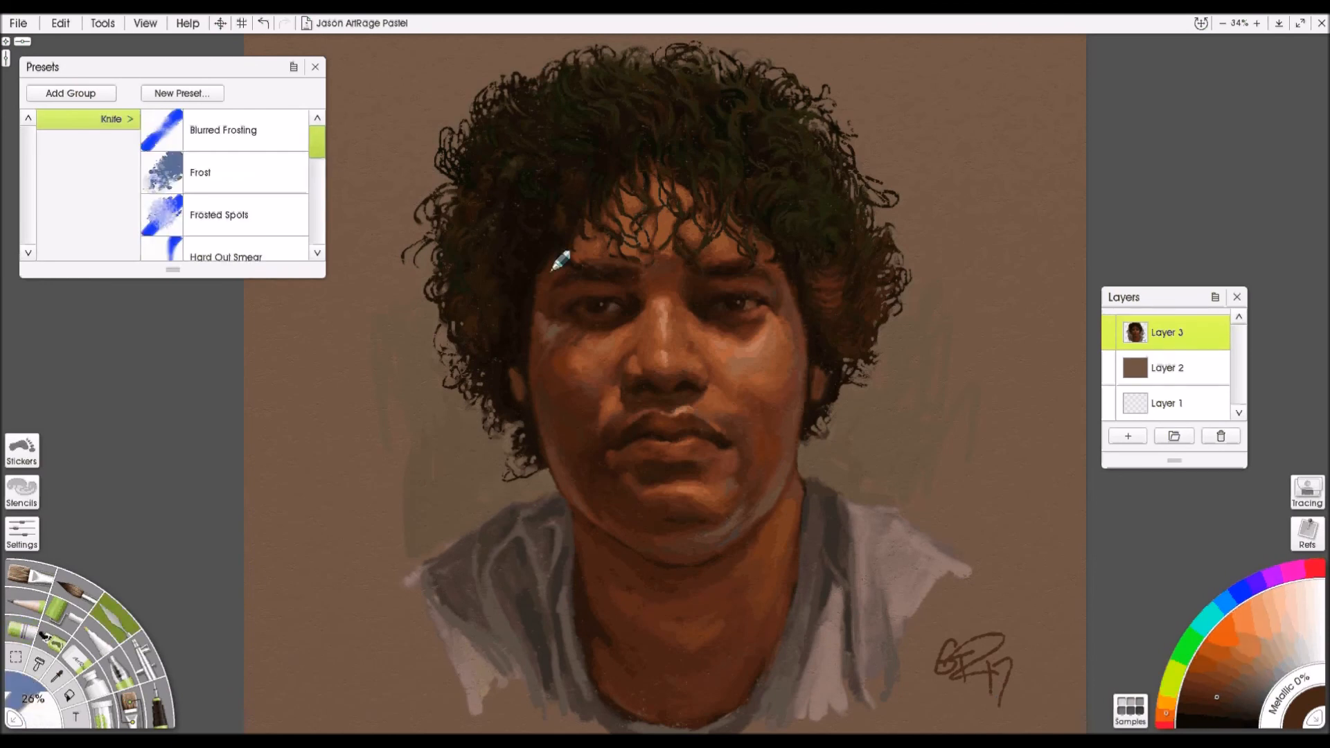